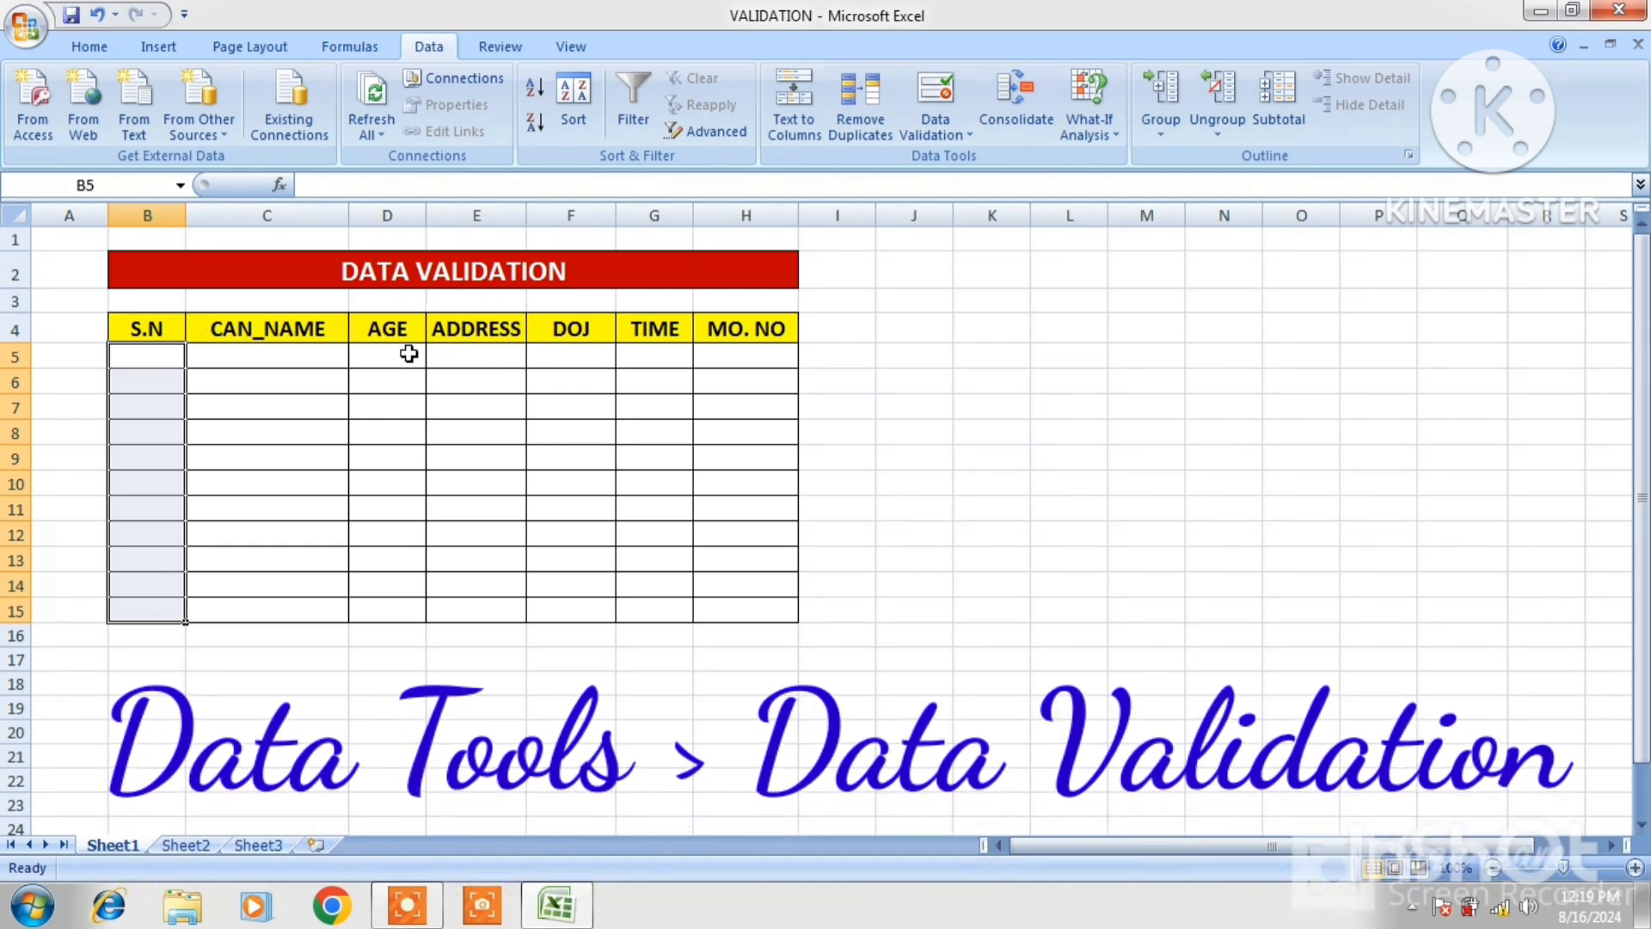
Review the value types that data validation can allow for the S.N cells B5:B15.
{"action": "left_click", "coordinate": [968, 136]}
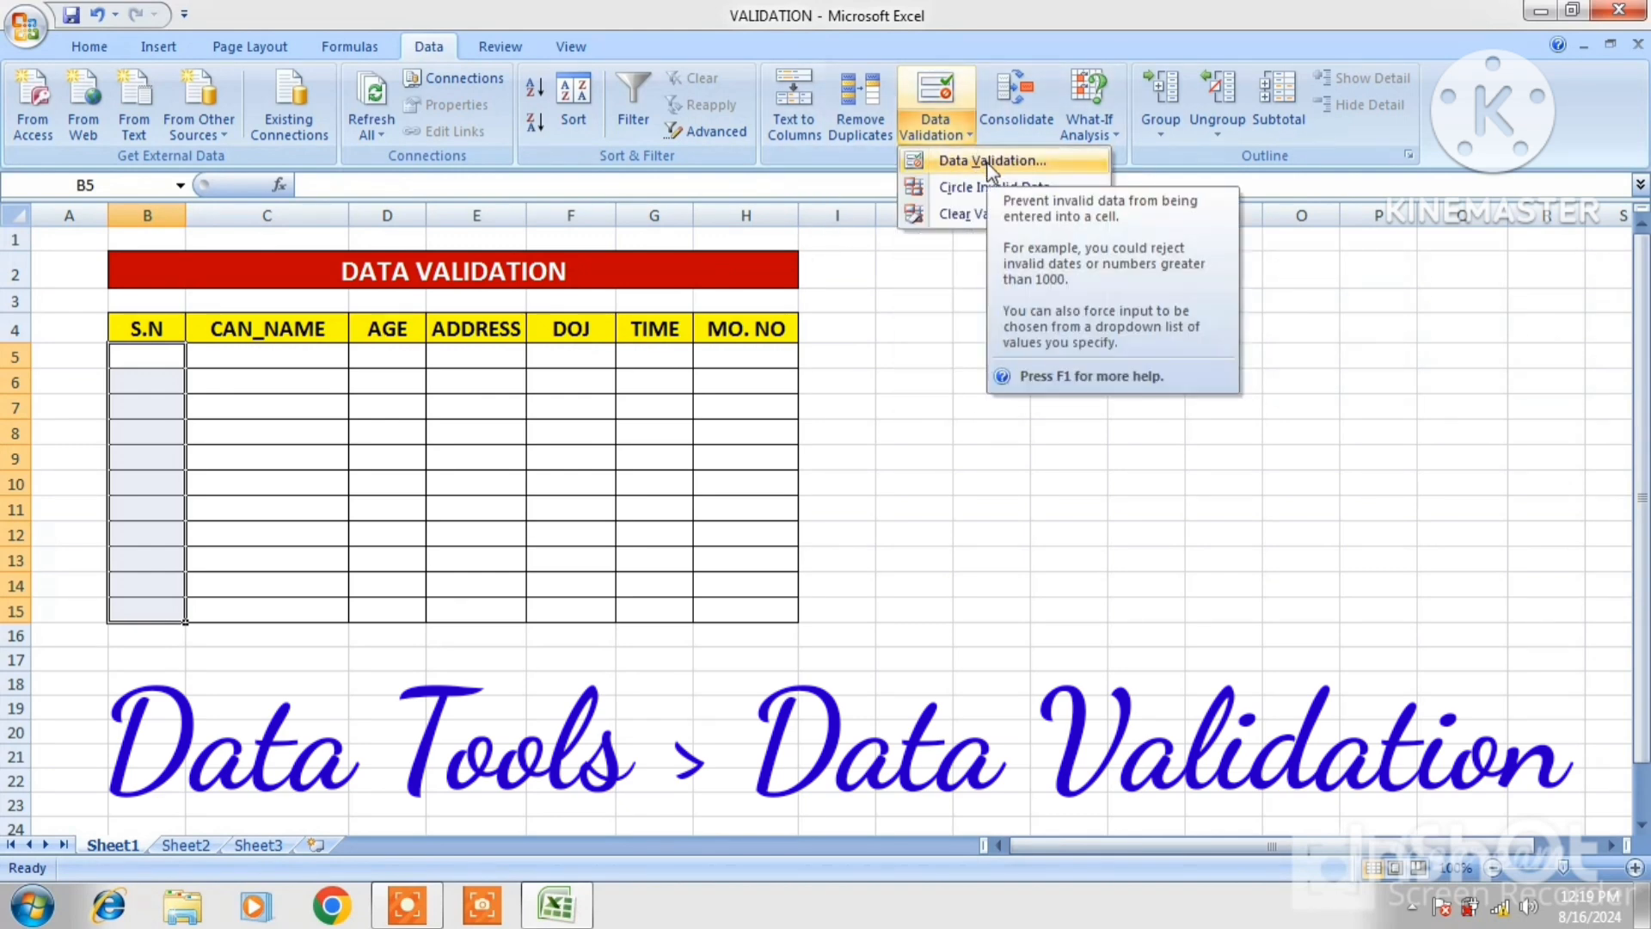
{"action": "left_click", "coordinate": [989, 163]}
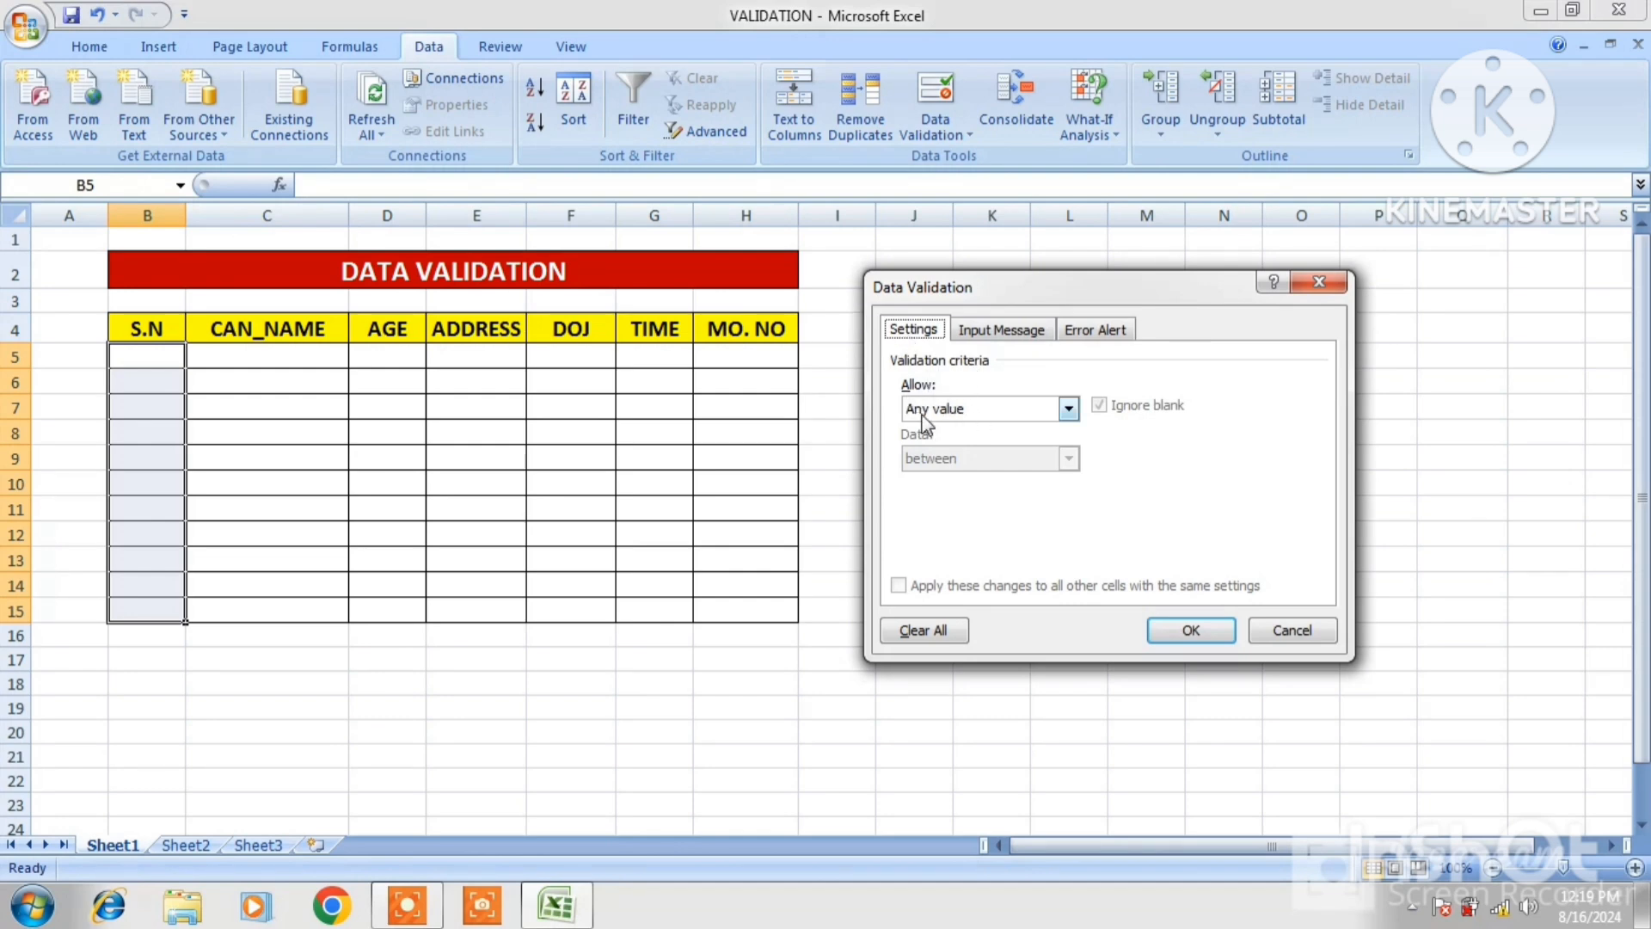
{"action": "left_click", "coordinate": [1067, 410]}
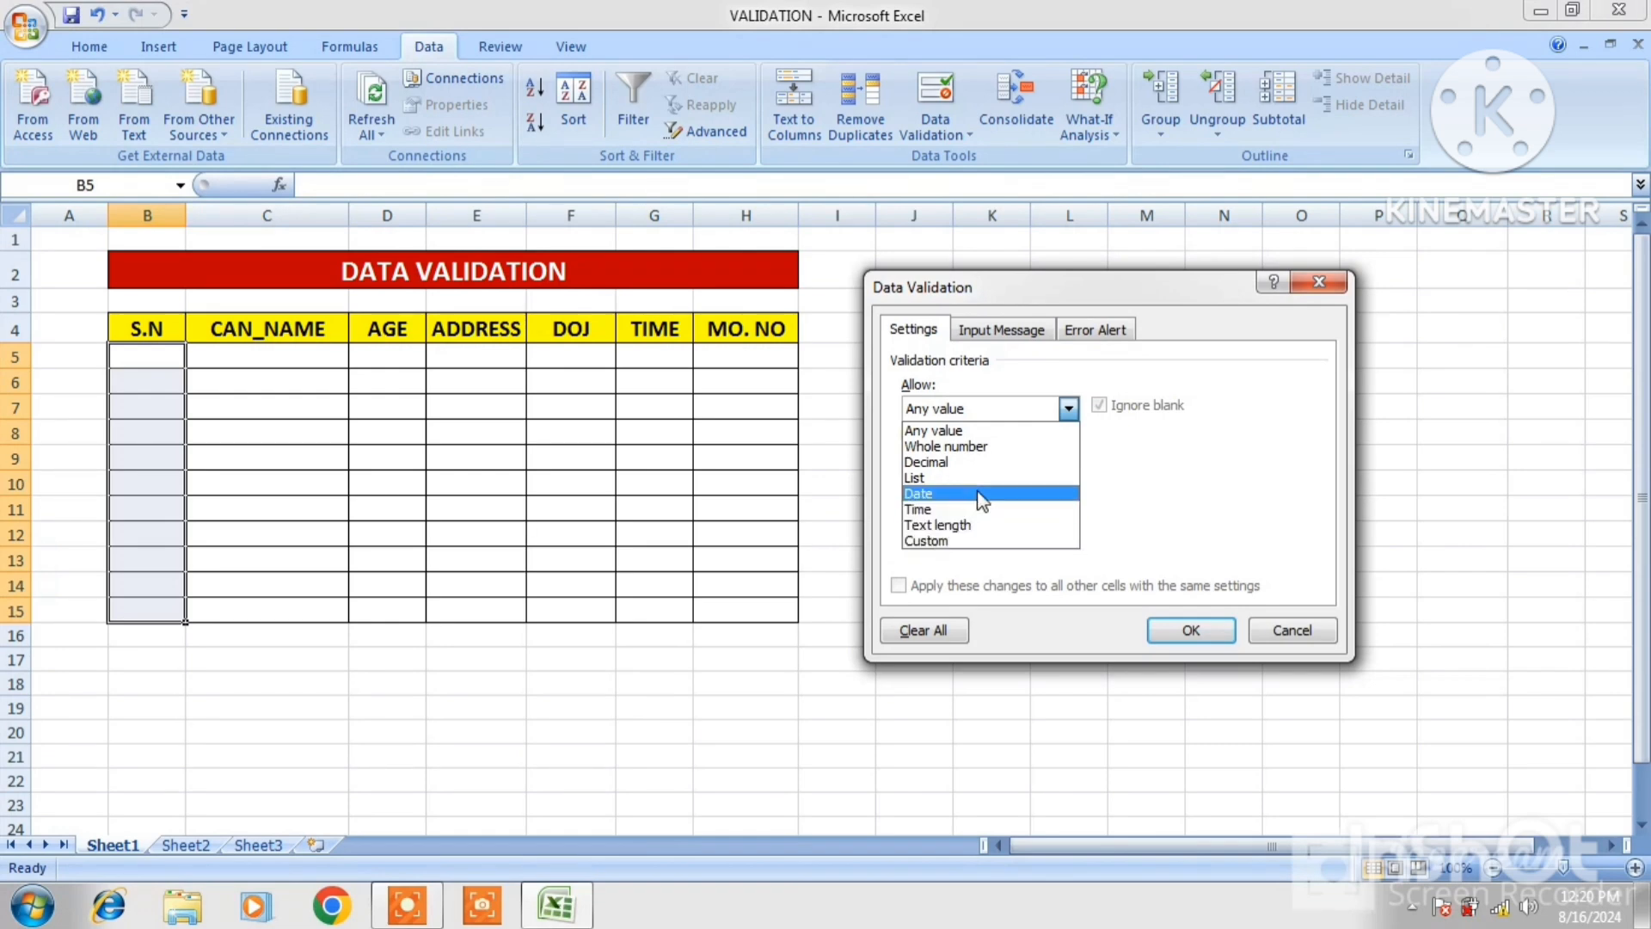
{"action": "left_click", "coordinate": [1190, 627]}
{"action": "left_click", "coordinate": [1189, 627]}
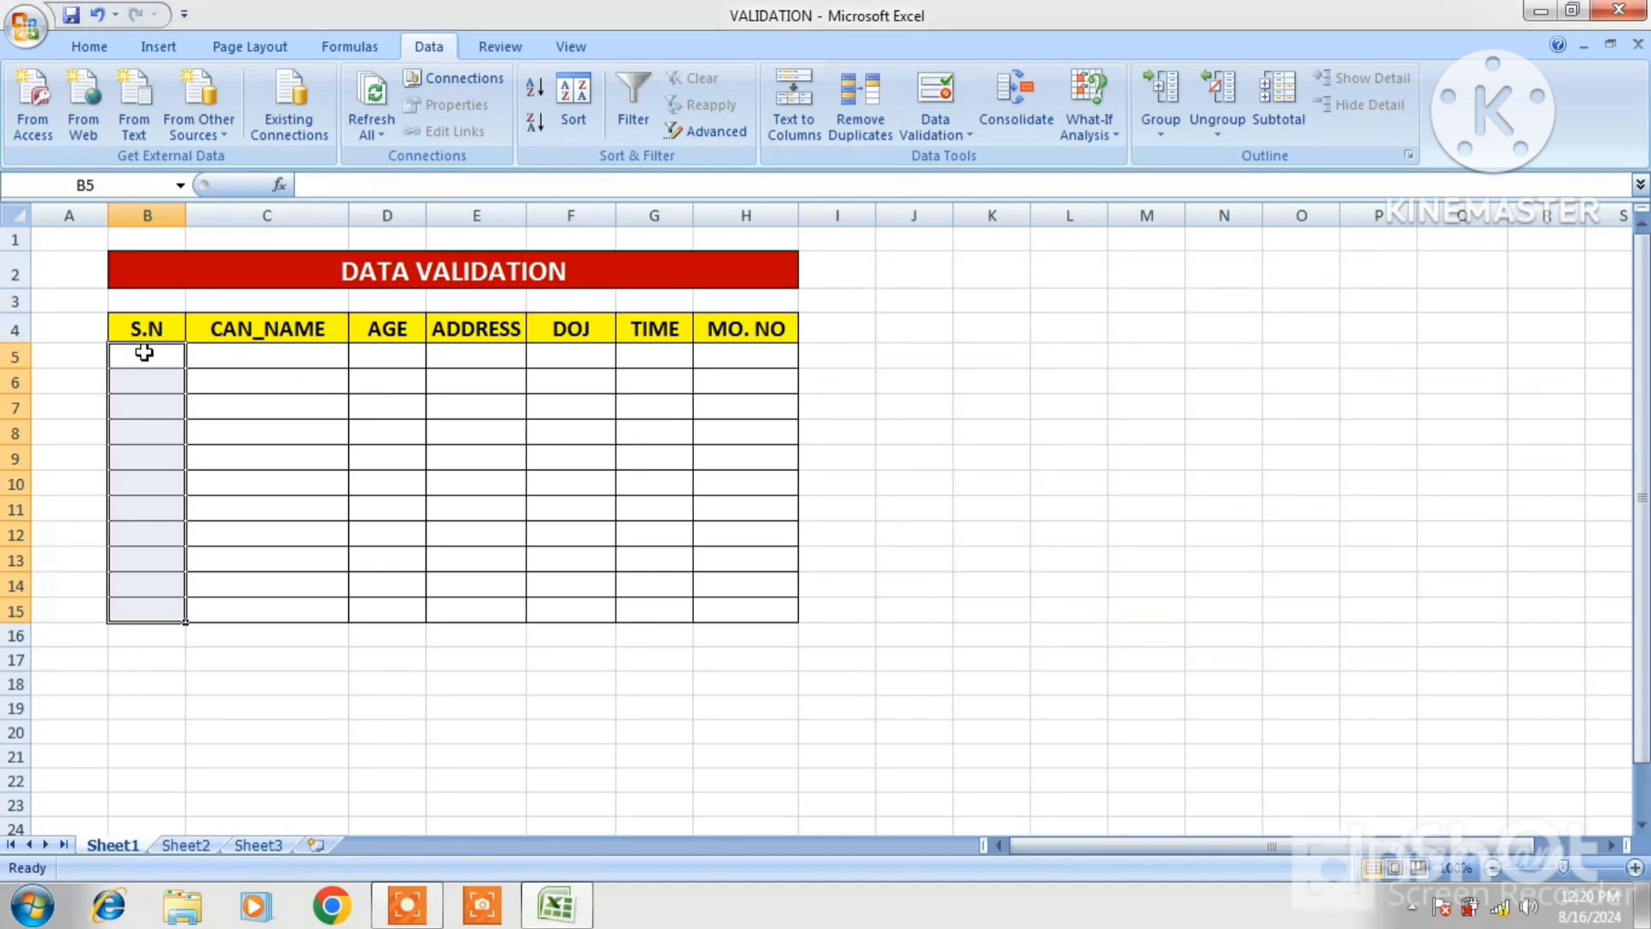
Restrict the S.N cells B5:B15 with data validation to decimal values between 1 and 2.
{"action": "left_click_drag", "start_coordinate": [142, 353], "coordinate": [163, 596]}
{"action": "left_click", "coordinate": [973, 135]}
{"action": "left_click", "coordinate": [983, 160]}
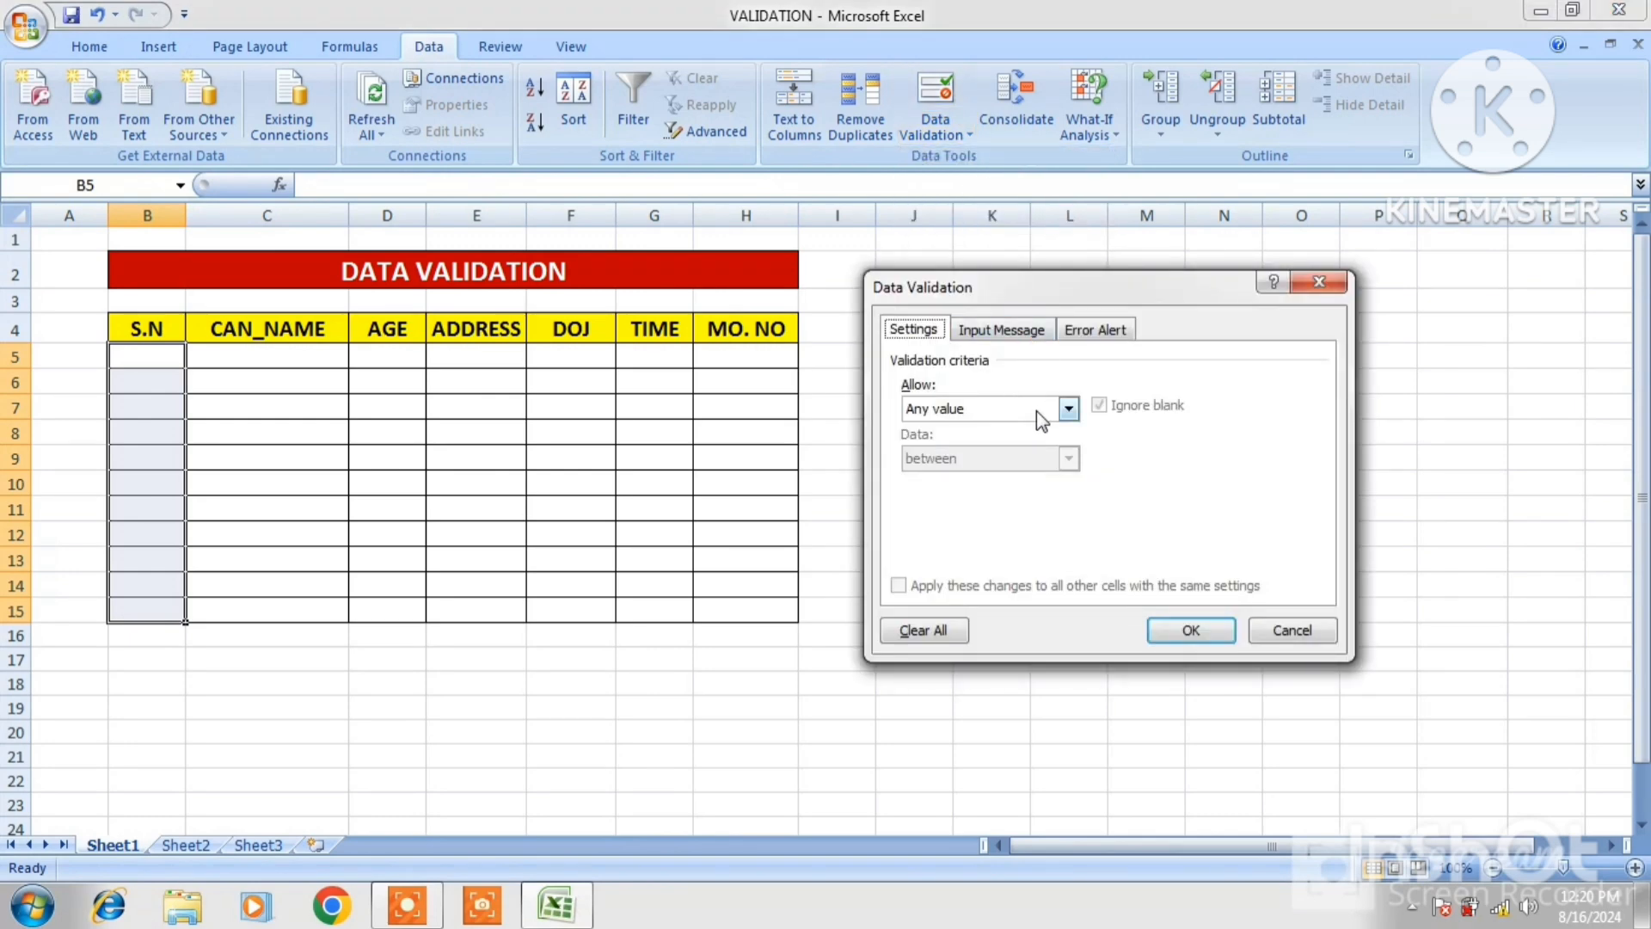
{"action": "left_click", "coordinate": [1069, 411]}
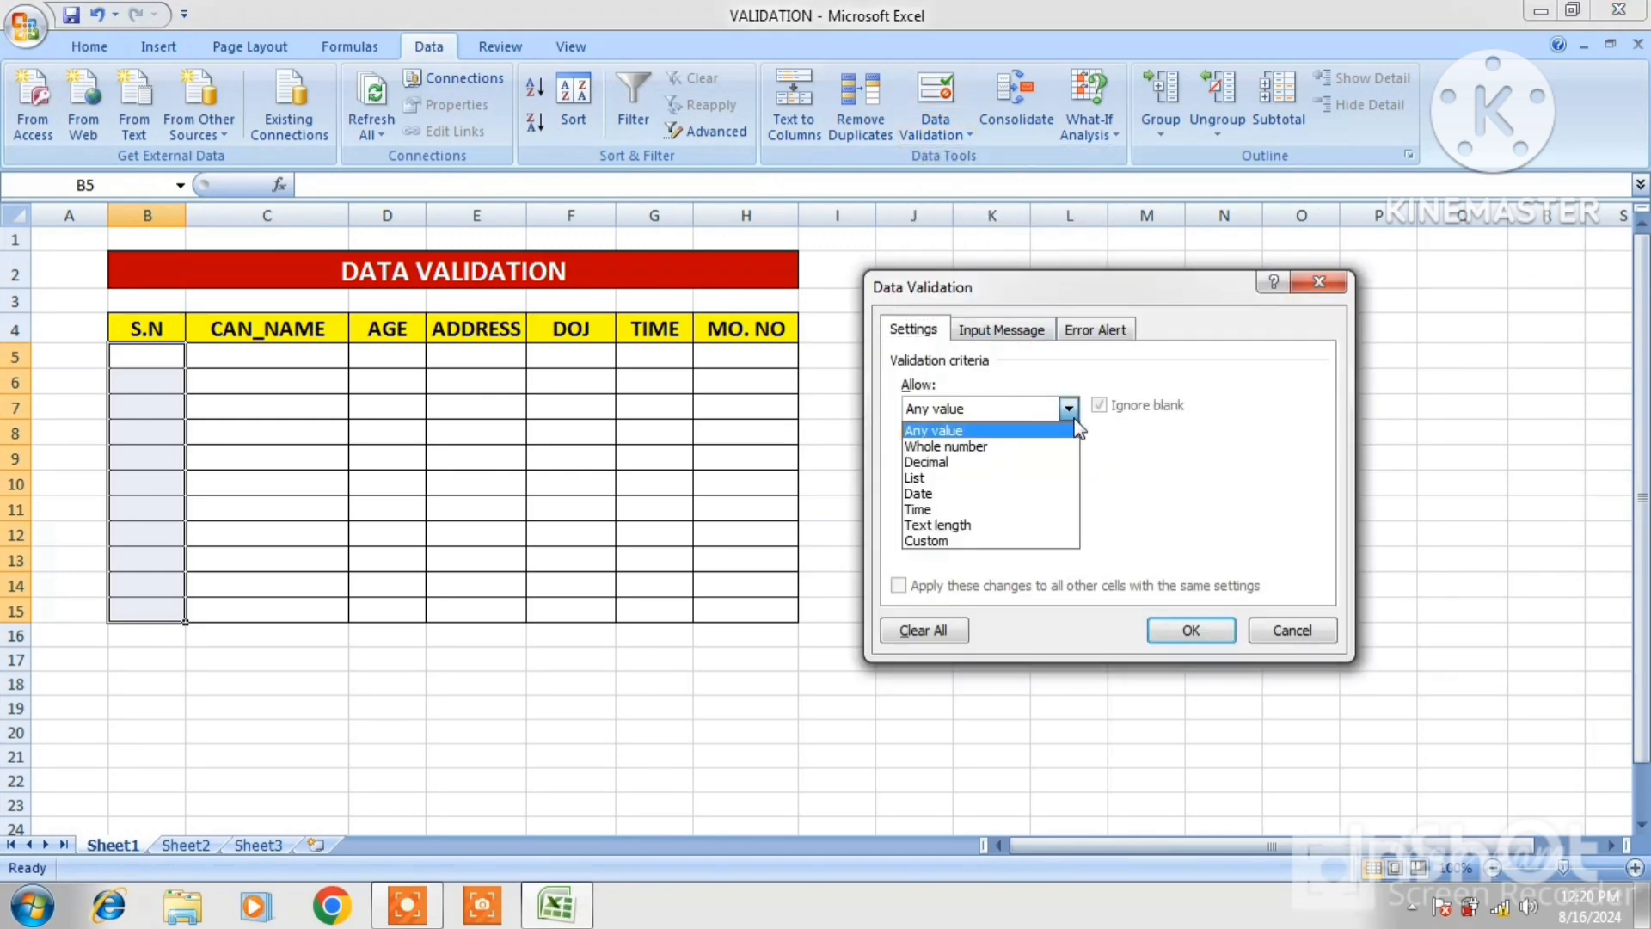
{"action": "left_click", "coordinate": [941, 464]}
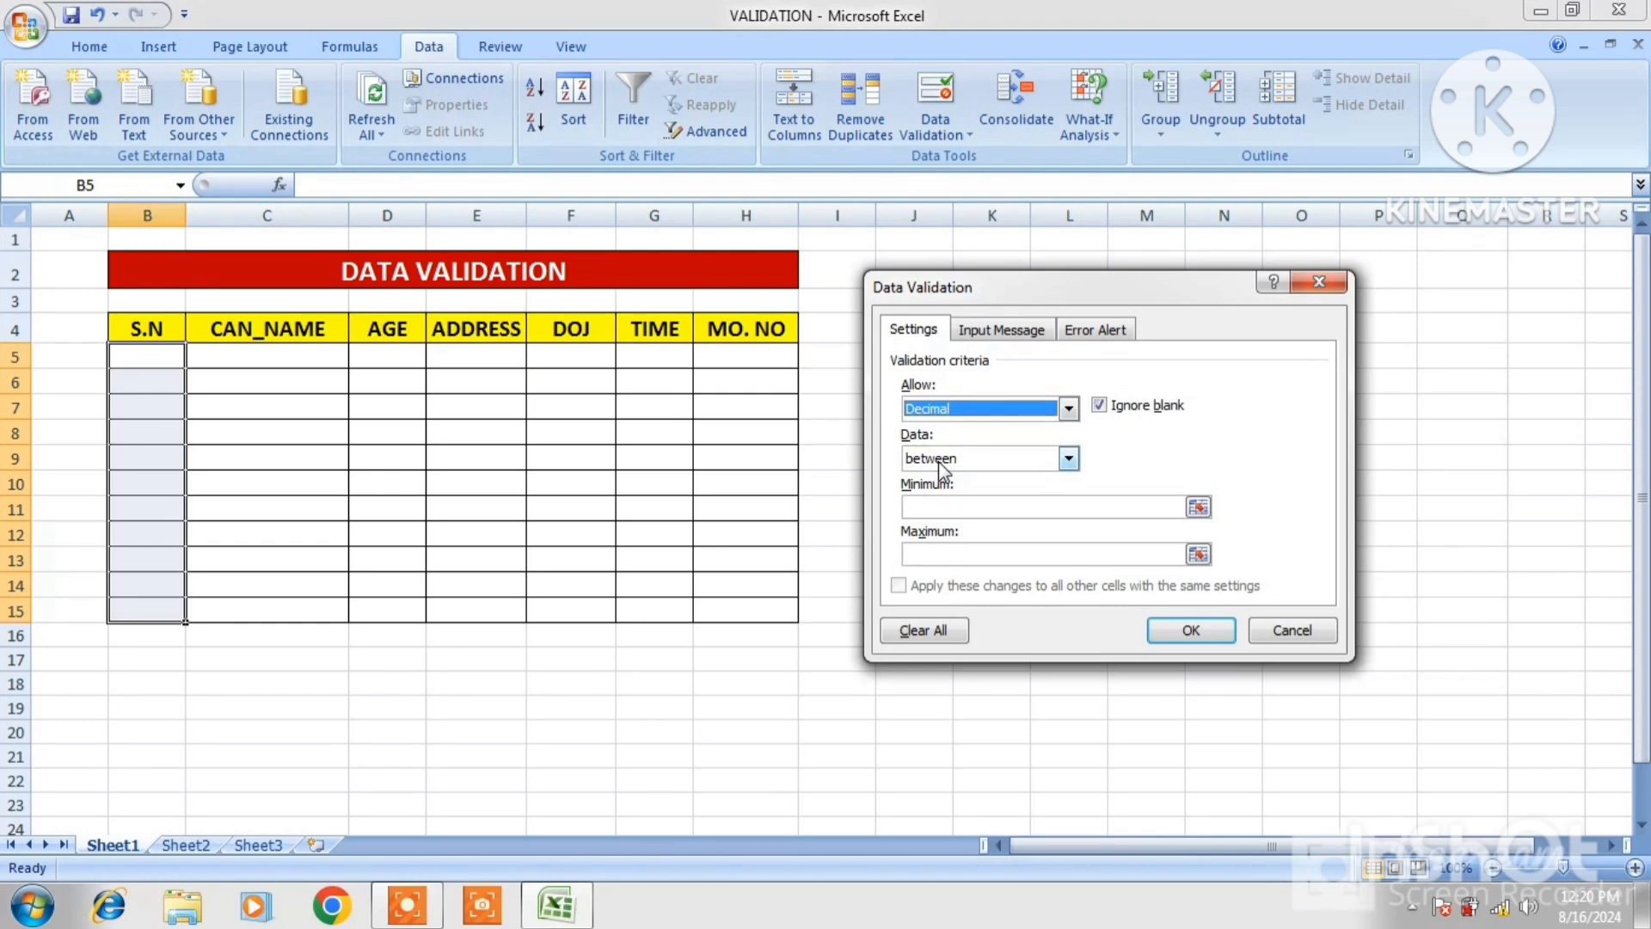
{"action": "left_click", "coordinate": [934, 507]}
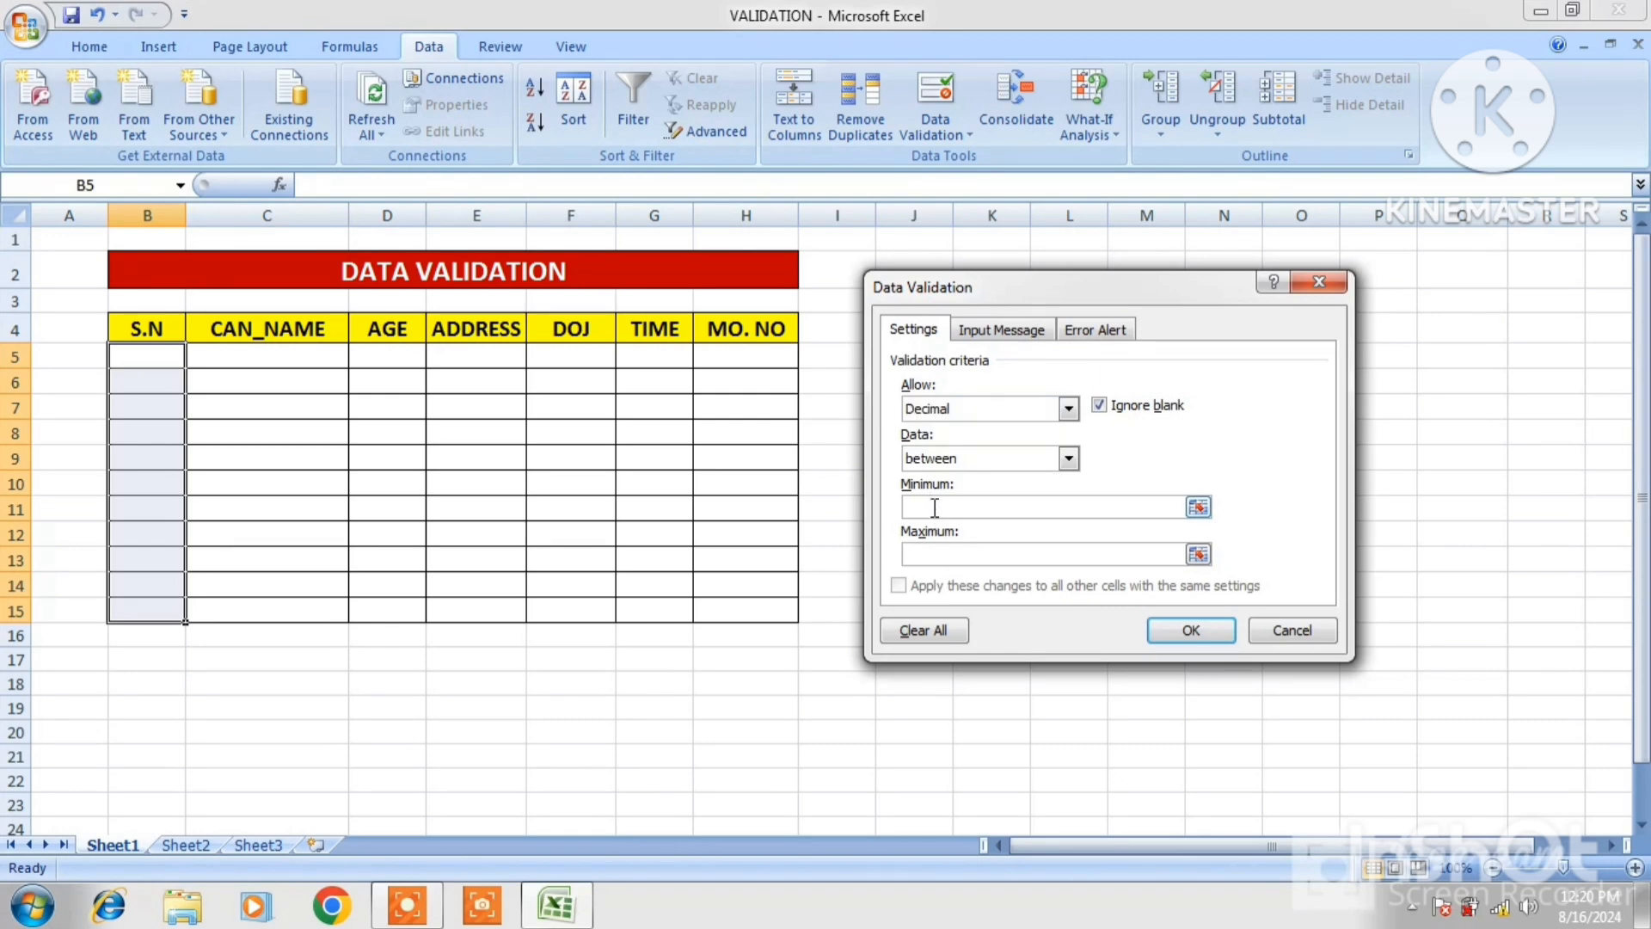
{"action": "type", "text": "1"}
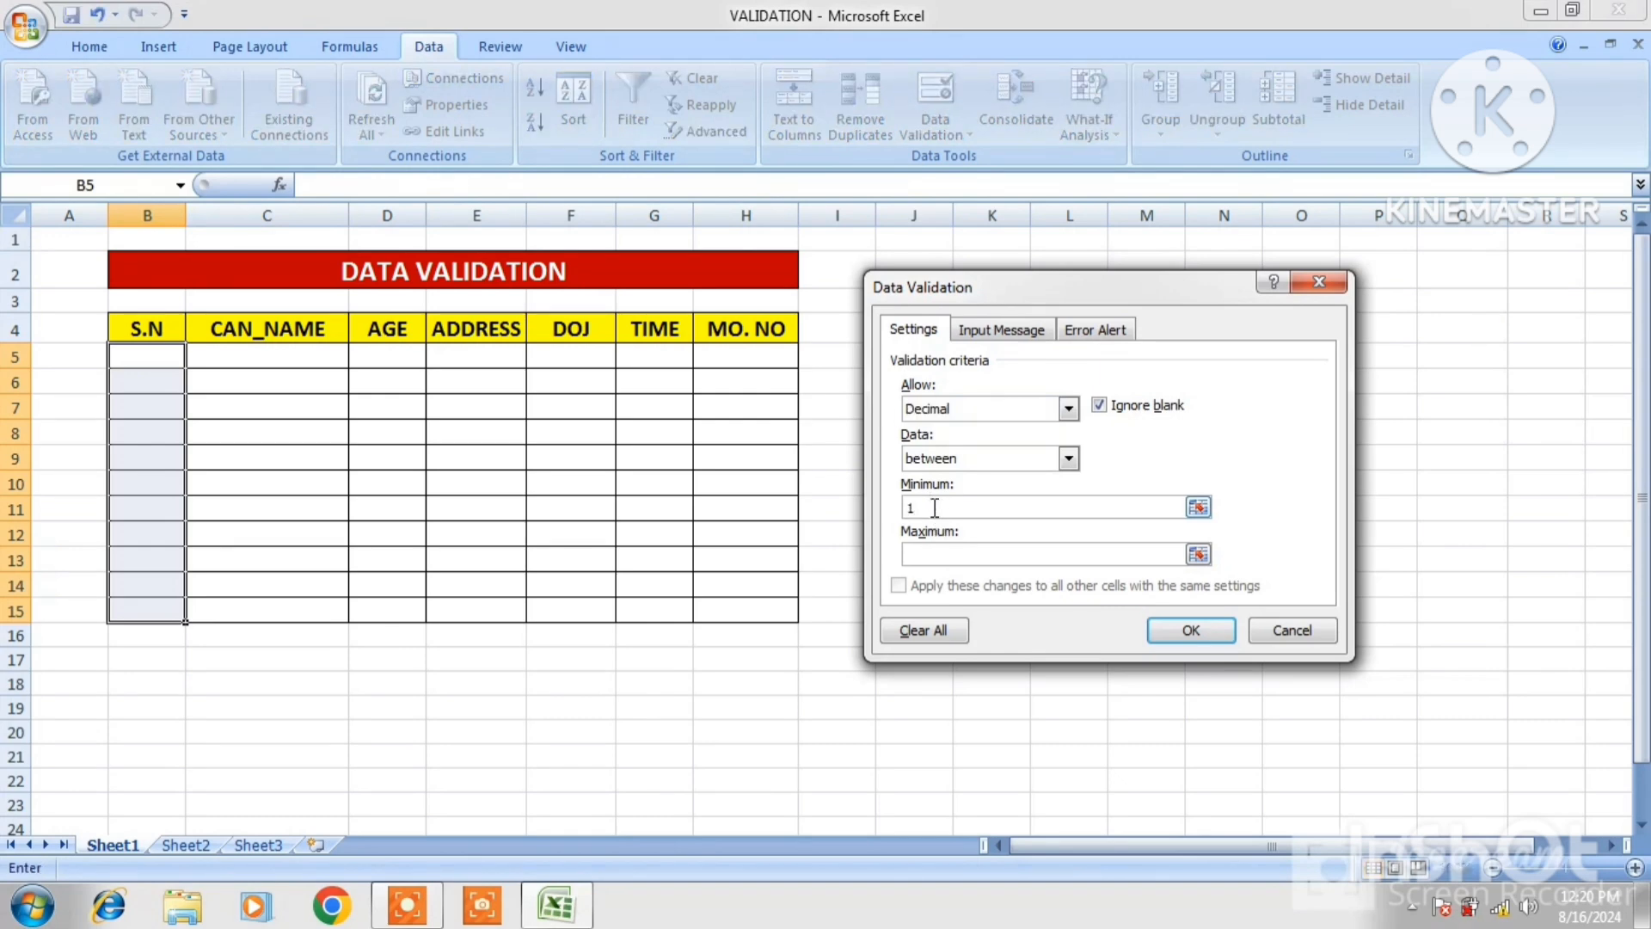
{"action": "left_click", "coordinate": [954, 556]}
{"action": "type", "text": "2"}
{"action": "left_click", "coordinate": [1191, 630]}
Enter the serial numbers 1 in cell B5 and 2 in cell B6.
{"action": "left_click", "coordinate": [156, 357]}
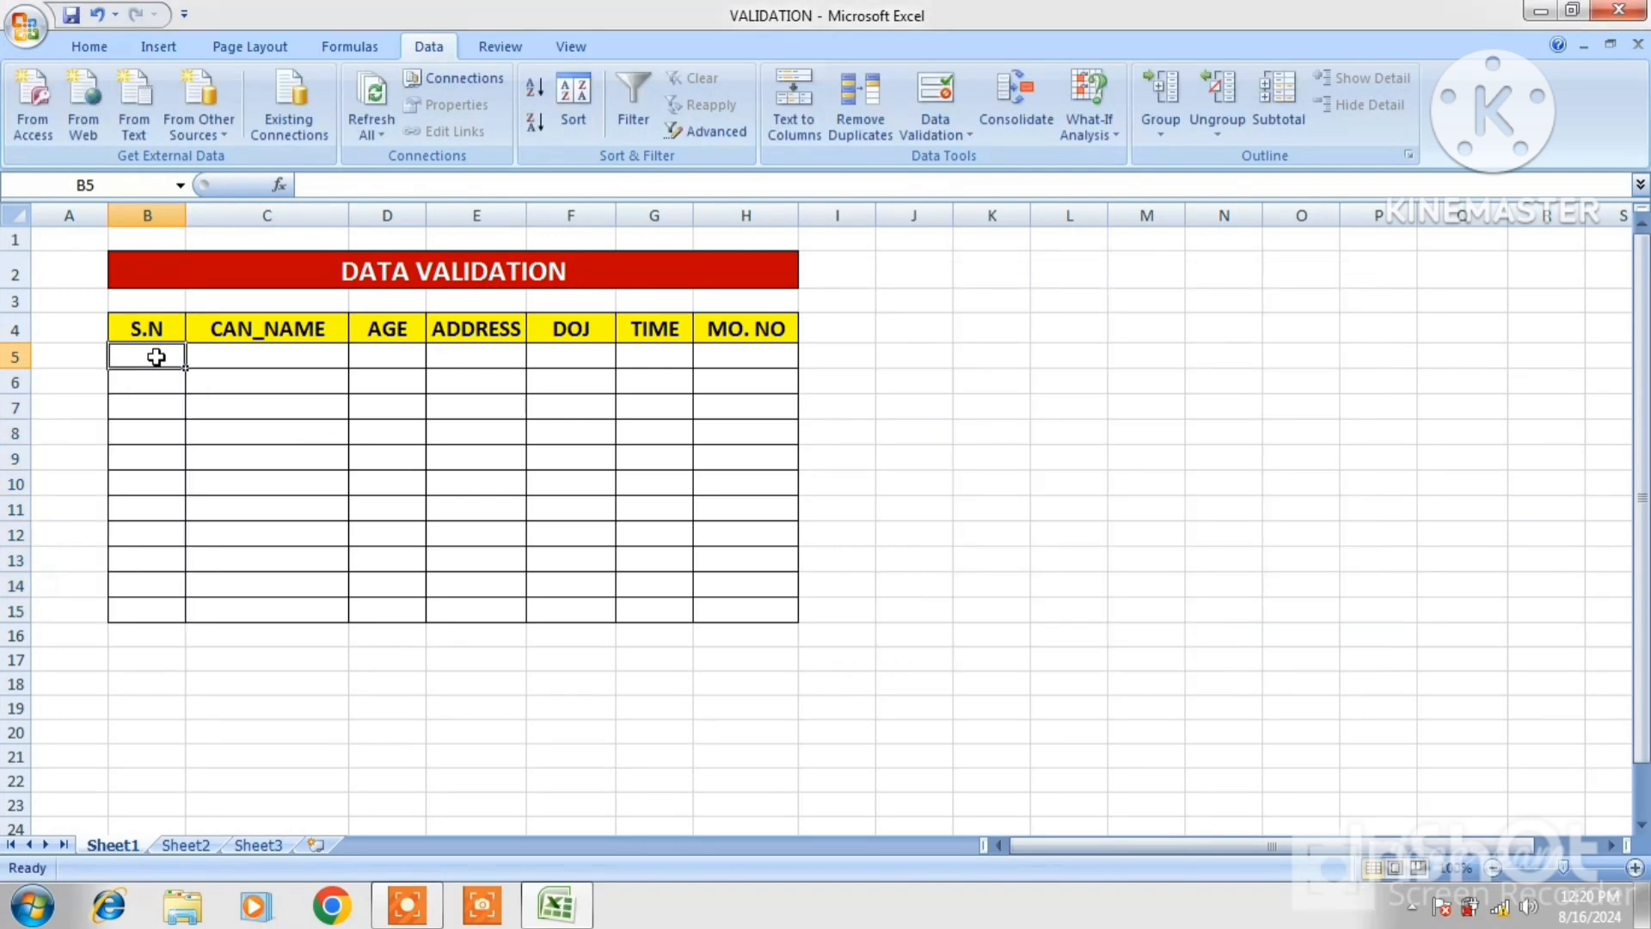
{"action": "type", "text": "1"}
{"action": "key", "text": "Return"}
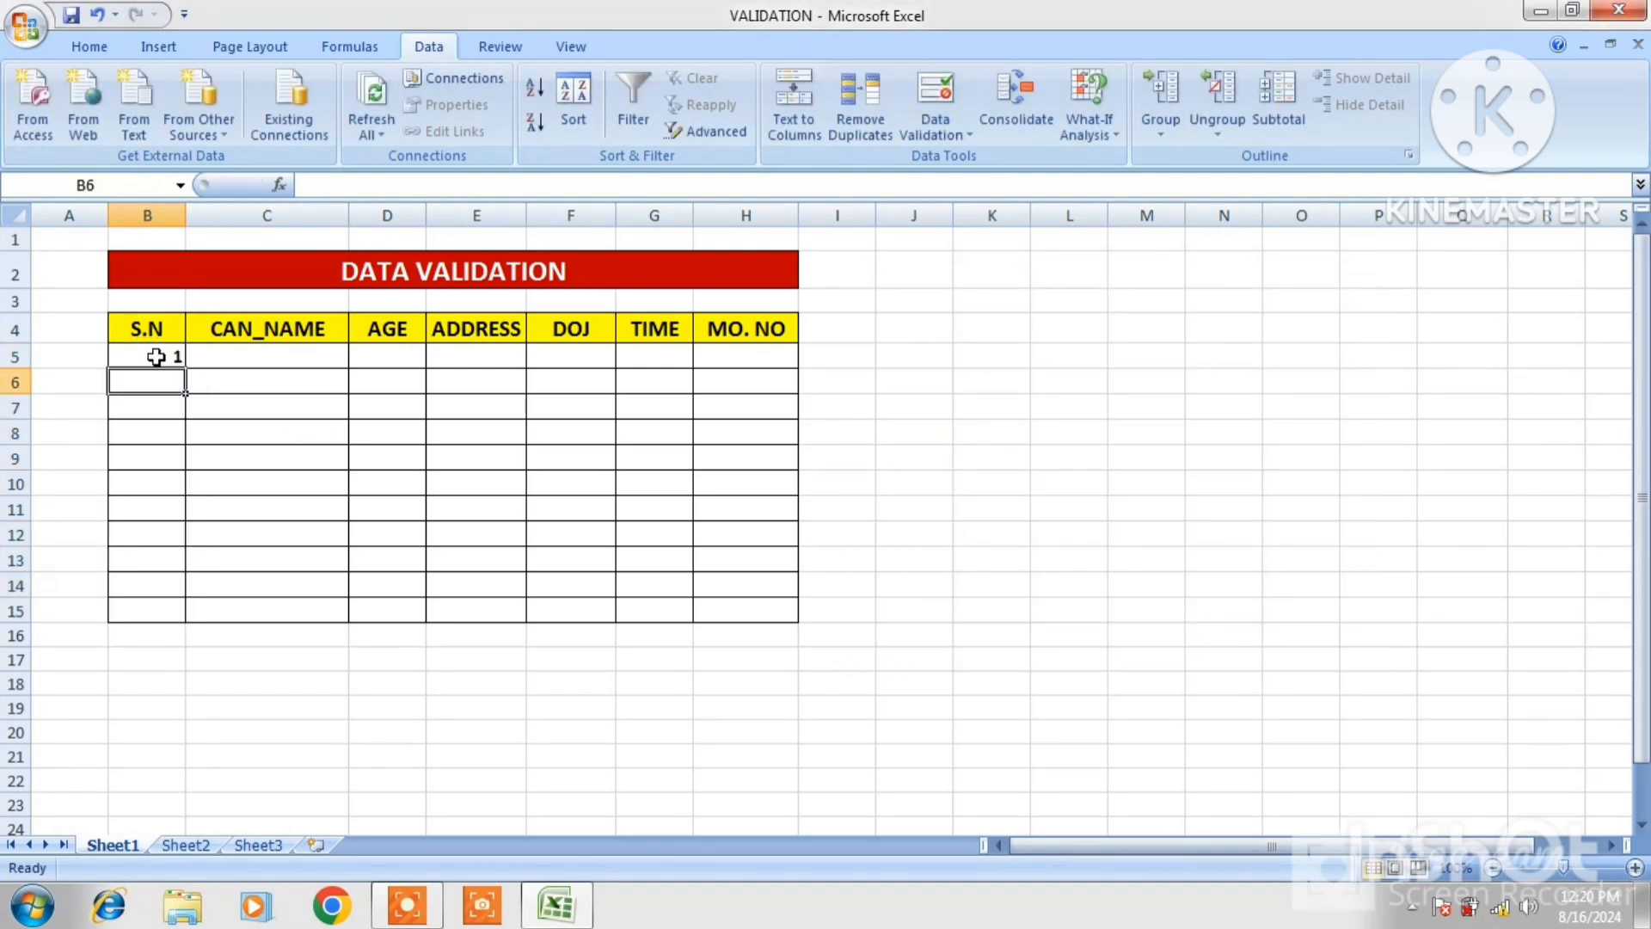
{"action": "type", "text": "2"}
{"action": "key", "text": "Return"}
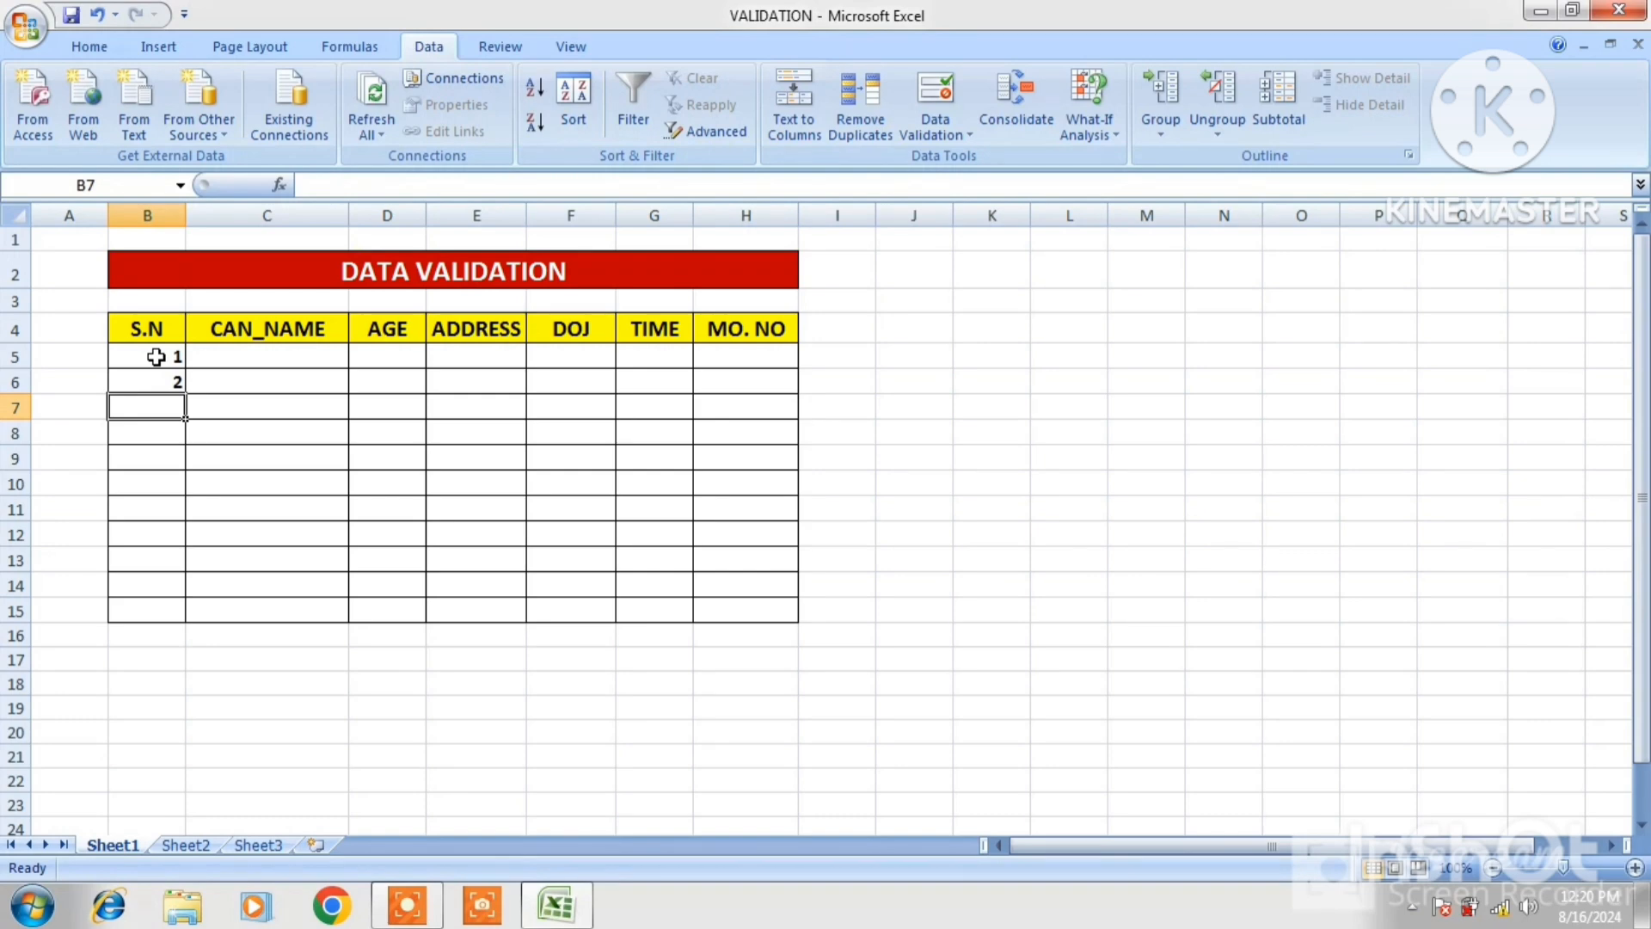
Test the S.N validation rule by trying to enter 3 in B7 and 4 in B8.
{"action": "type", "text": "3"}
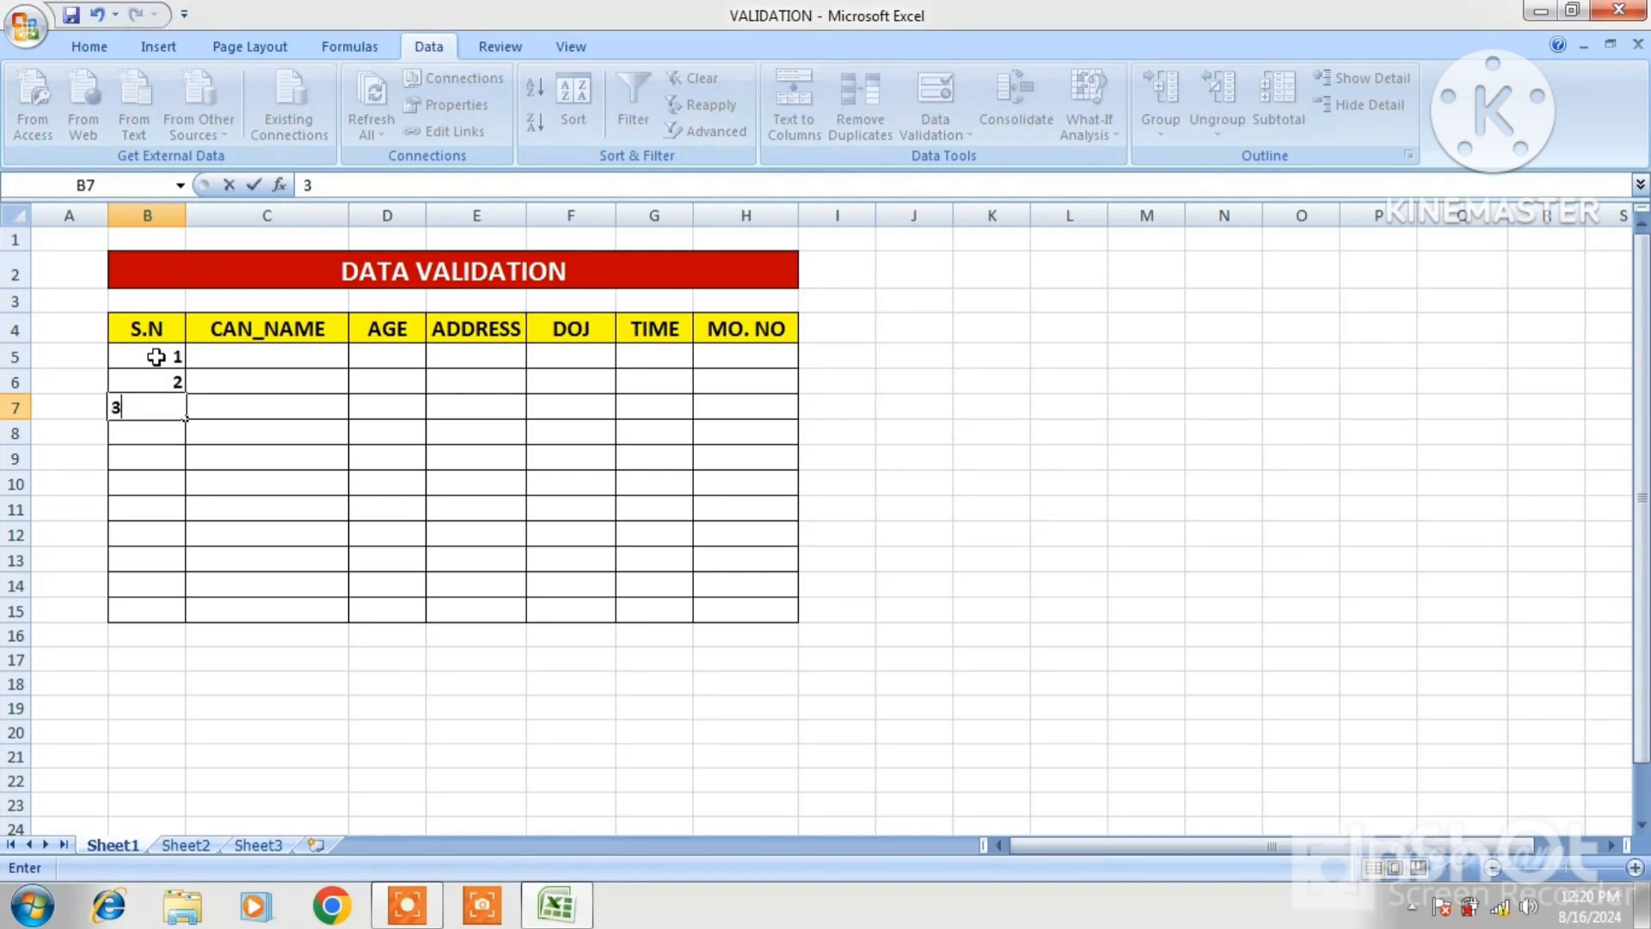
{"action": "key", "text": "Return"}
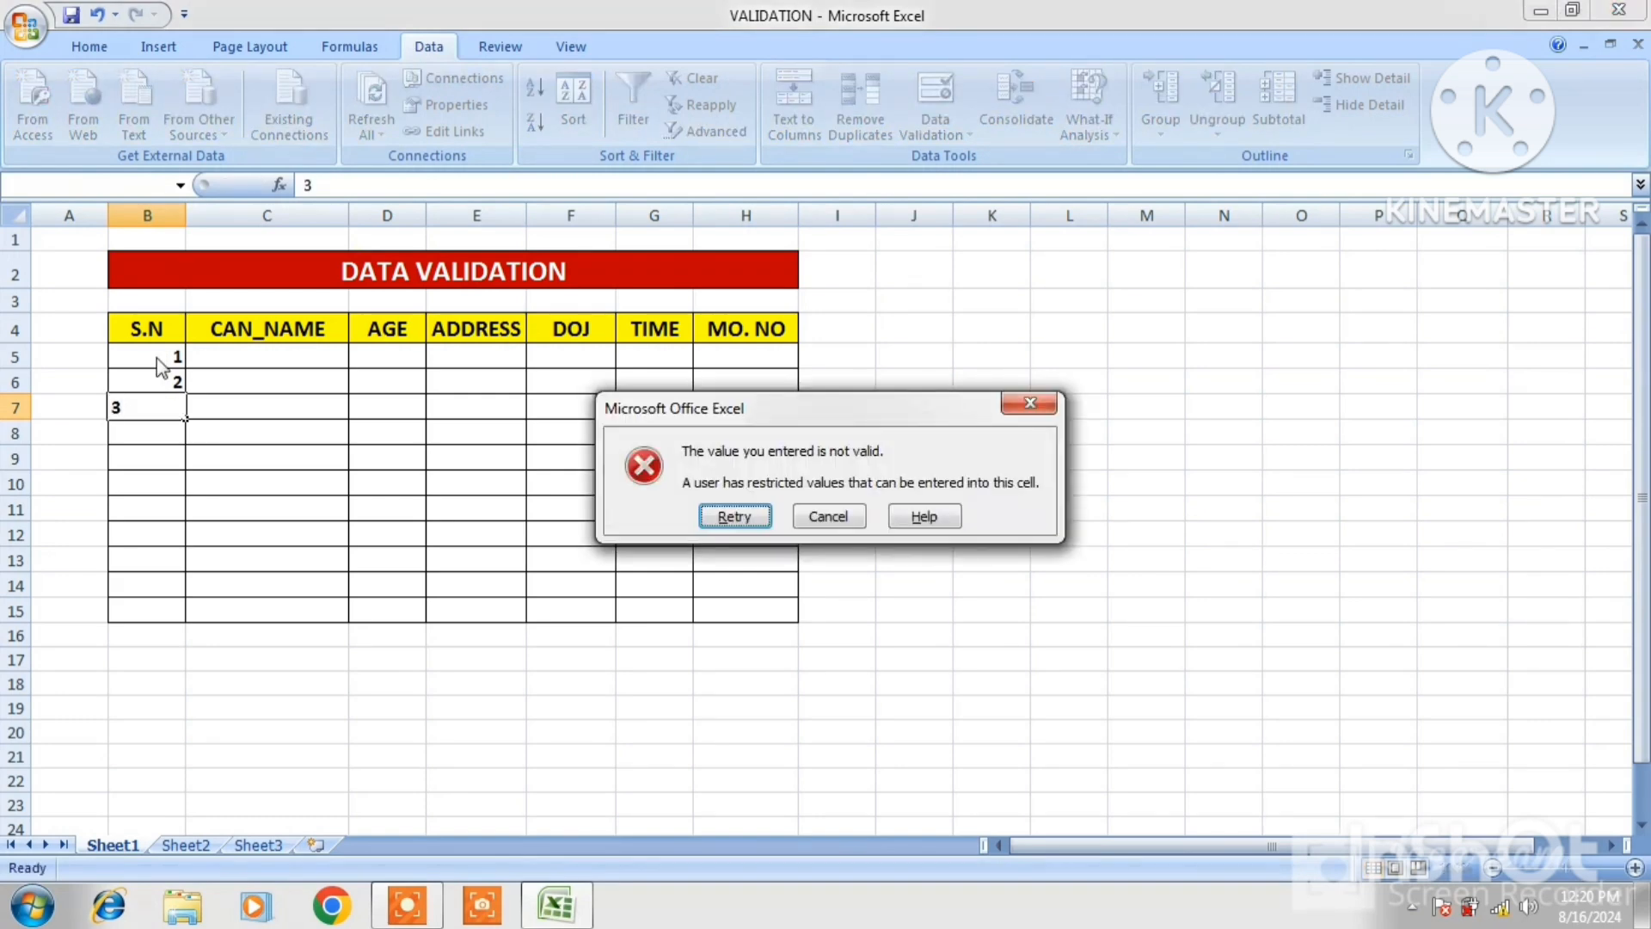
{"action": "left_click", "coordinate": [819, 513]}
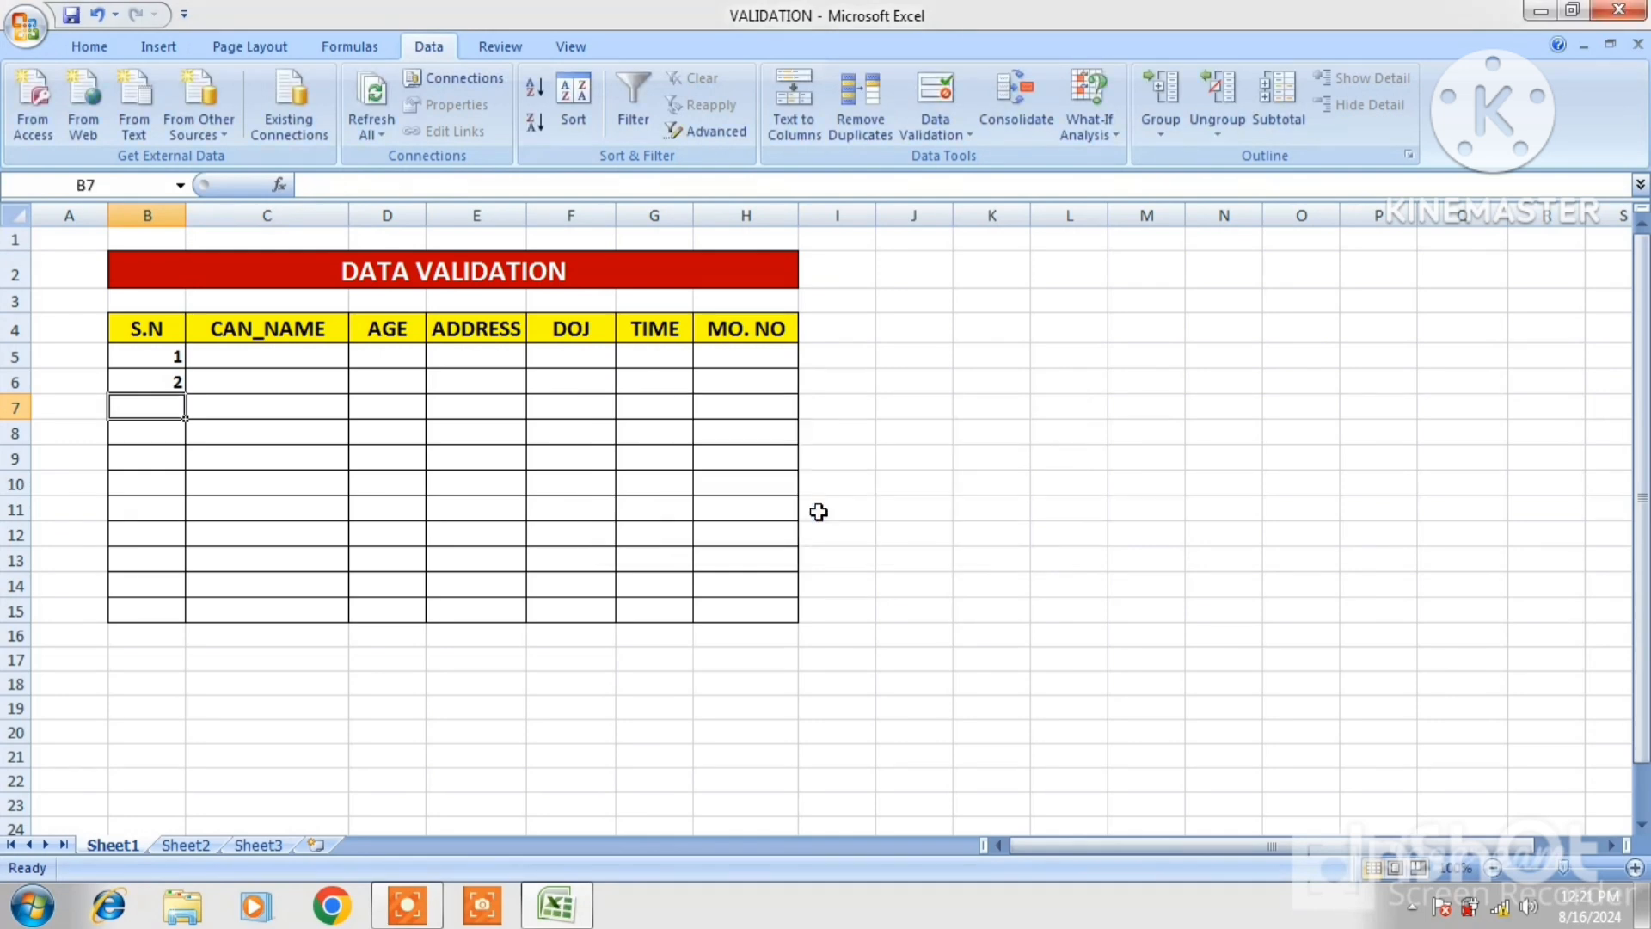
{"action": "left_click", "coordinate": [171, 424]}
{"action": "type", "text": "4"}
{"action": "key", "text": "Return"}
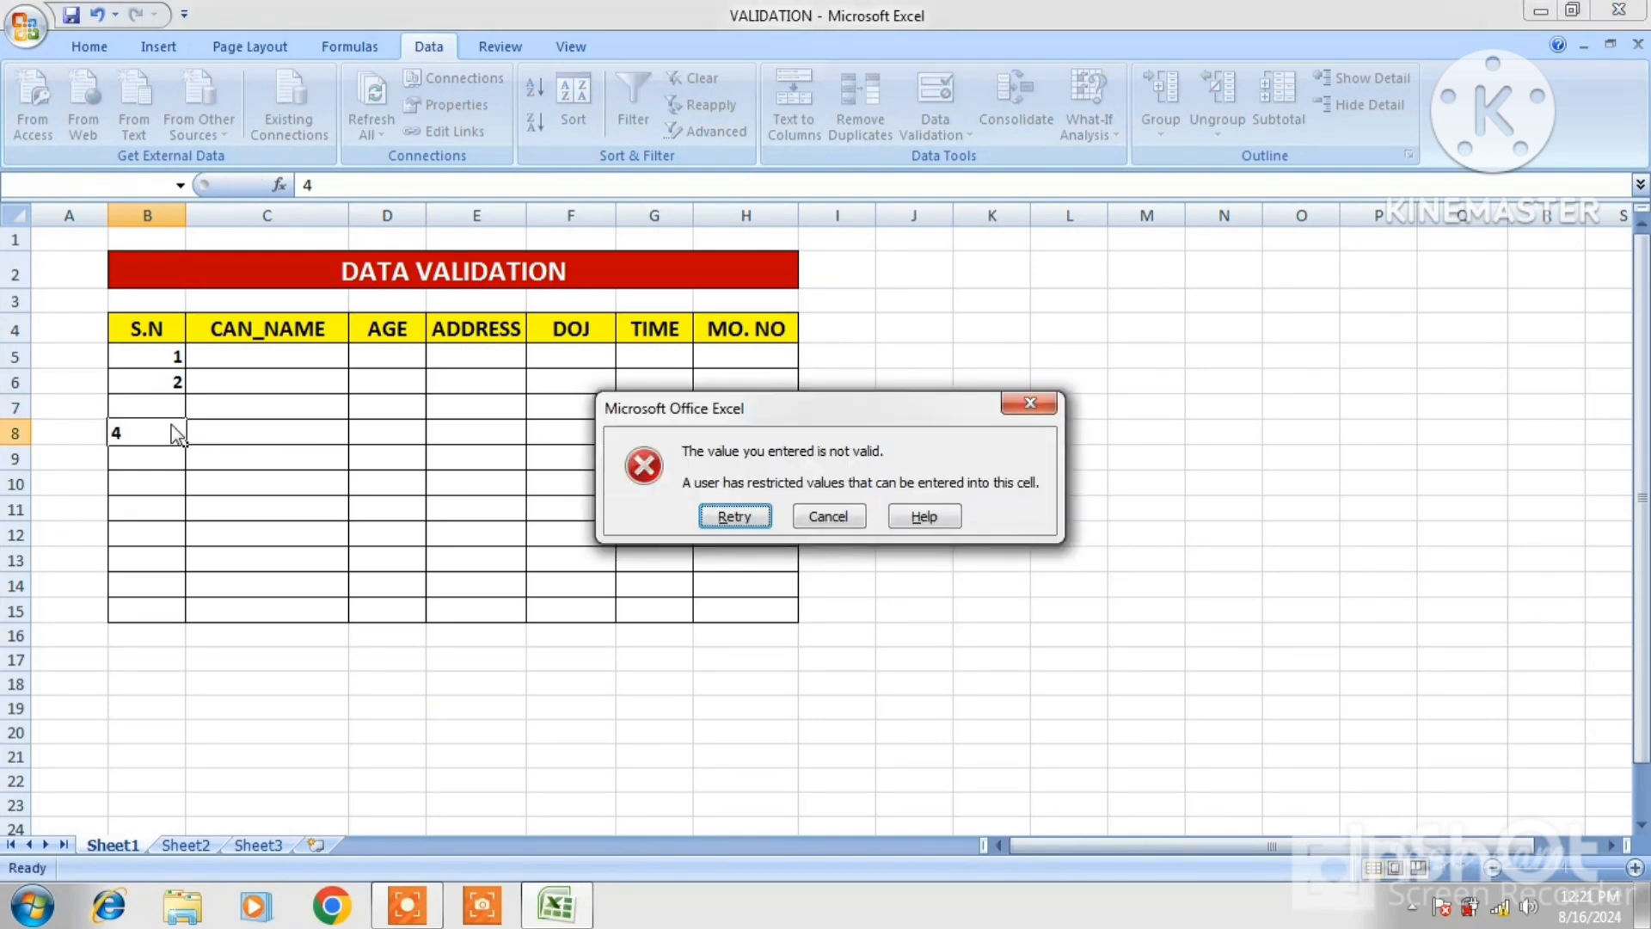
{"action": "left_click", "coordinate": [834, 514]}
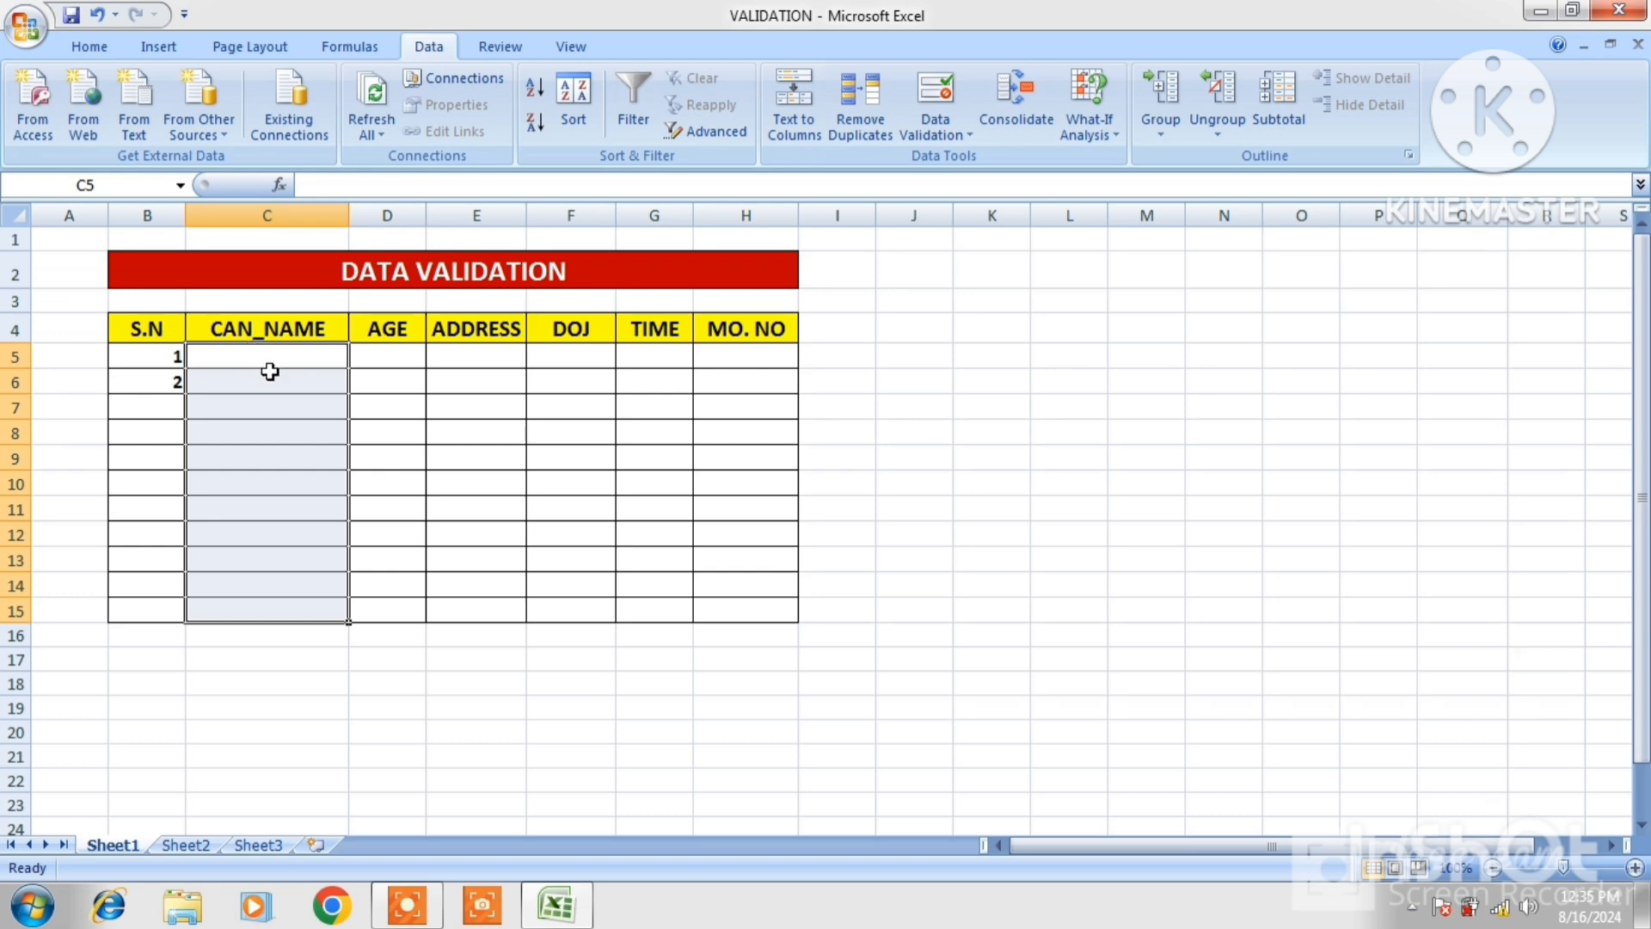
Apply a custom data validation rule to the CAN_NAME cells C5:C15 using the formula =ISTEXT(C5:C15).
{"action": "left_click", "coordinate": [967, 138]}
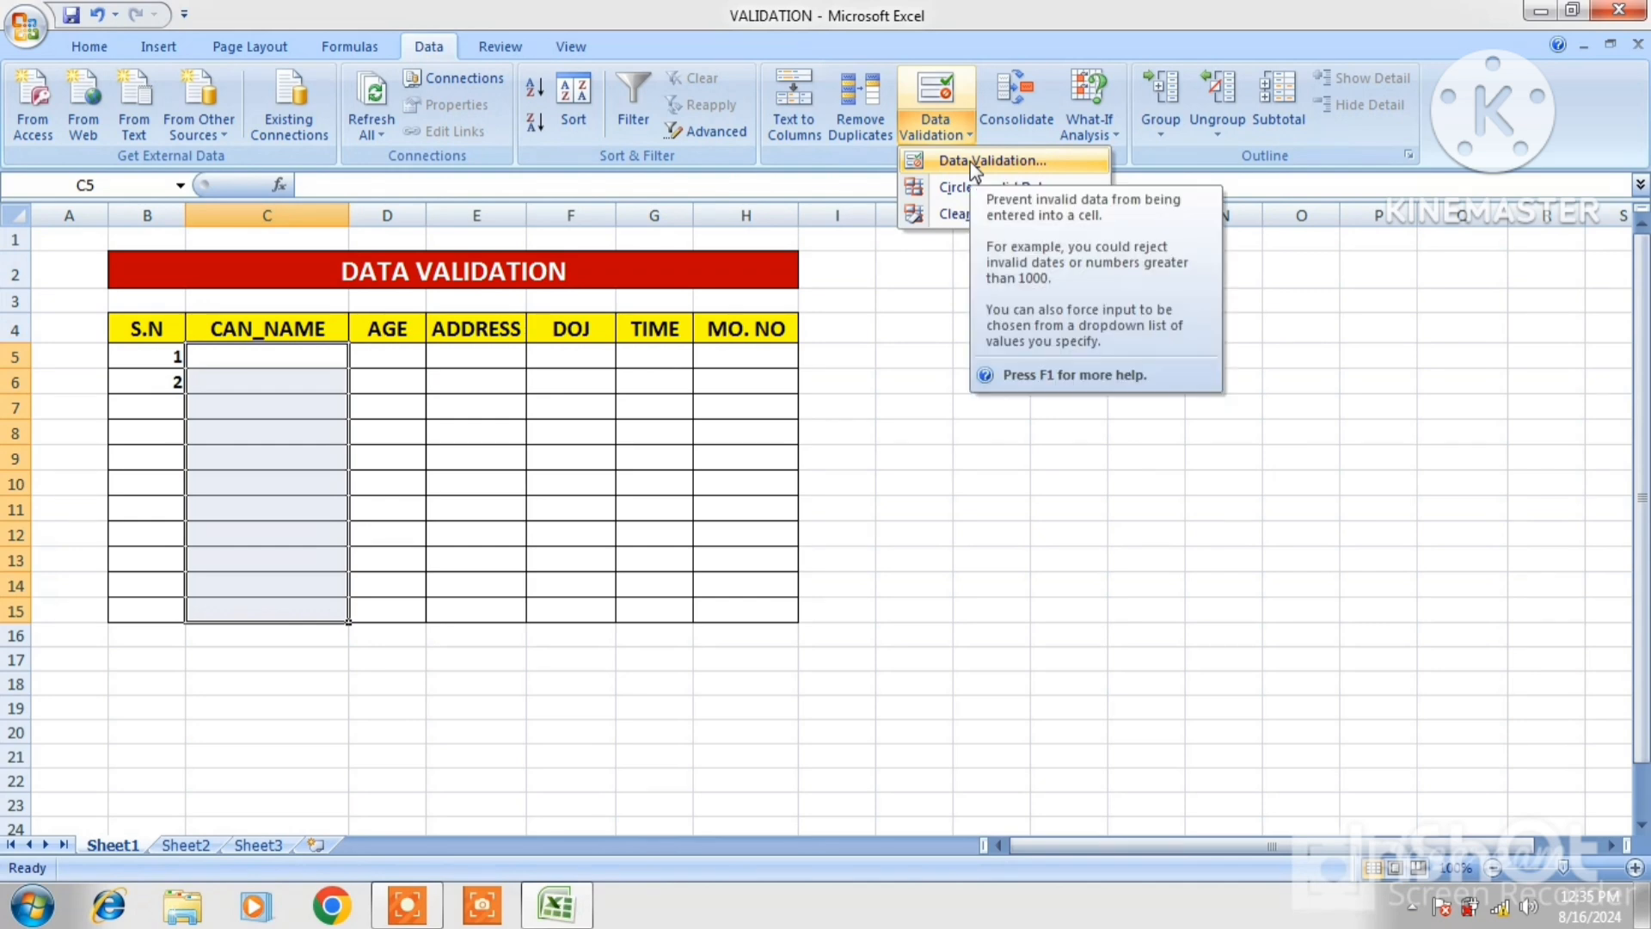
{"action": "left_click", "coordinate": [969, 162]}
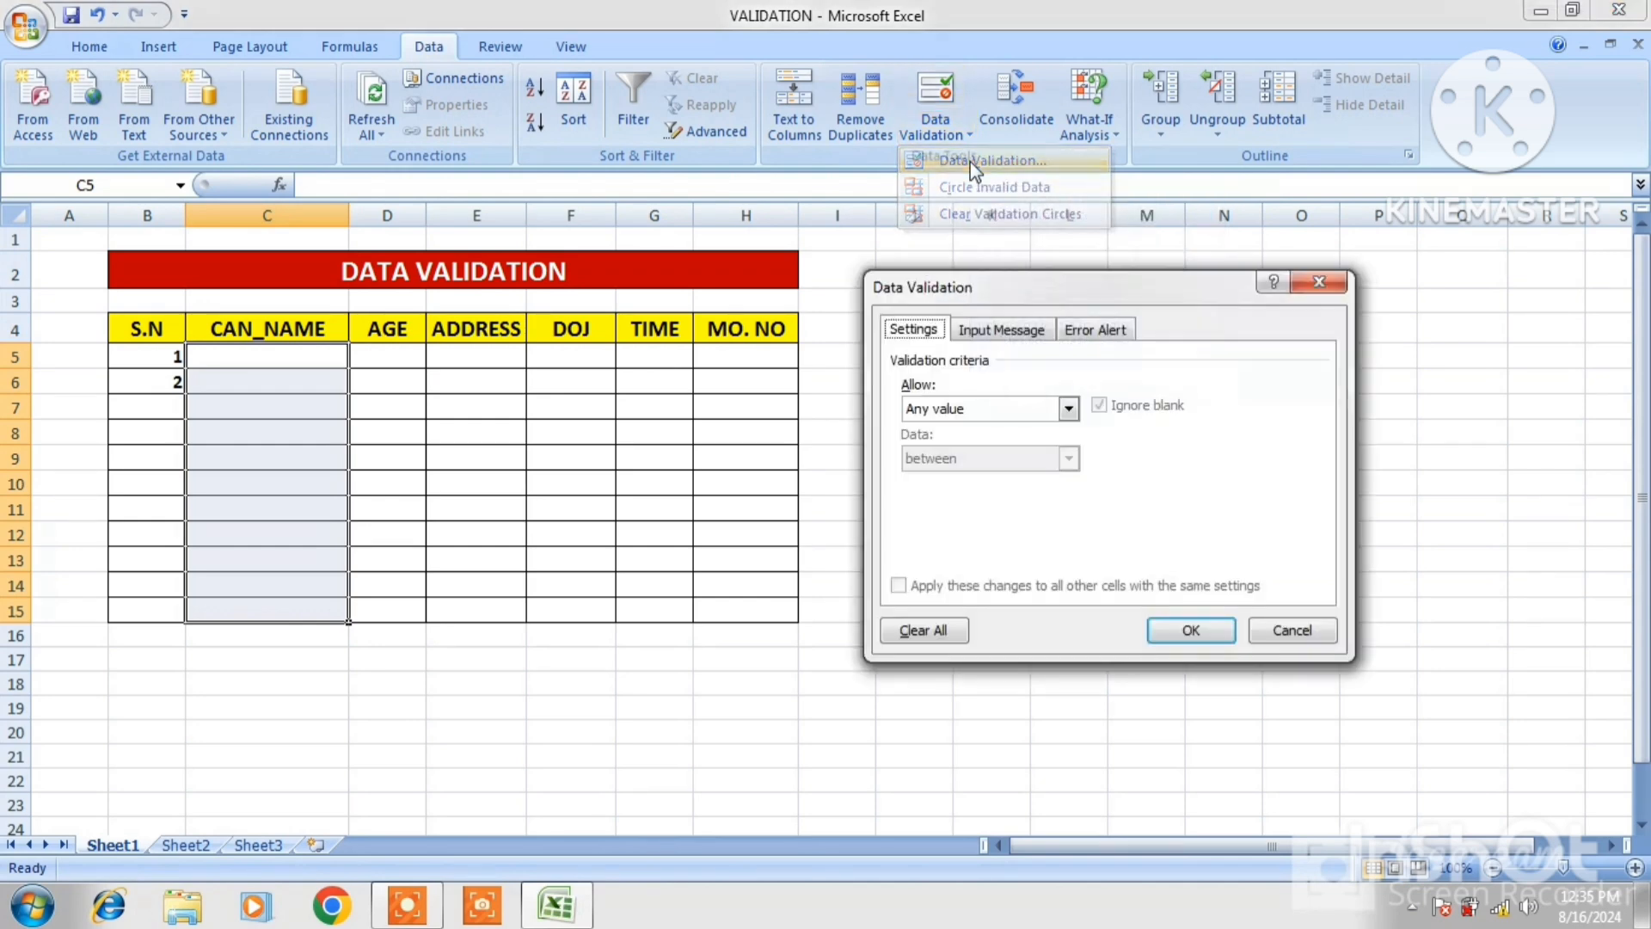
{"action": "left_click", "coordinate": [1068, 409]}
{"action": "left_click", "coordinate": [937, 542]}
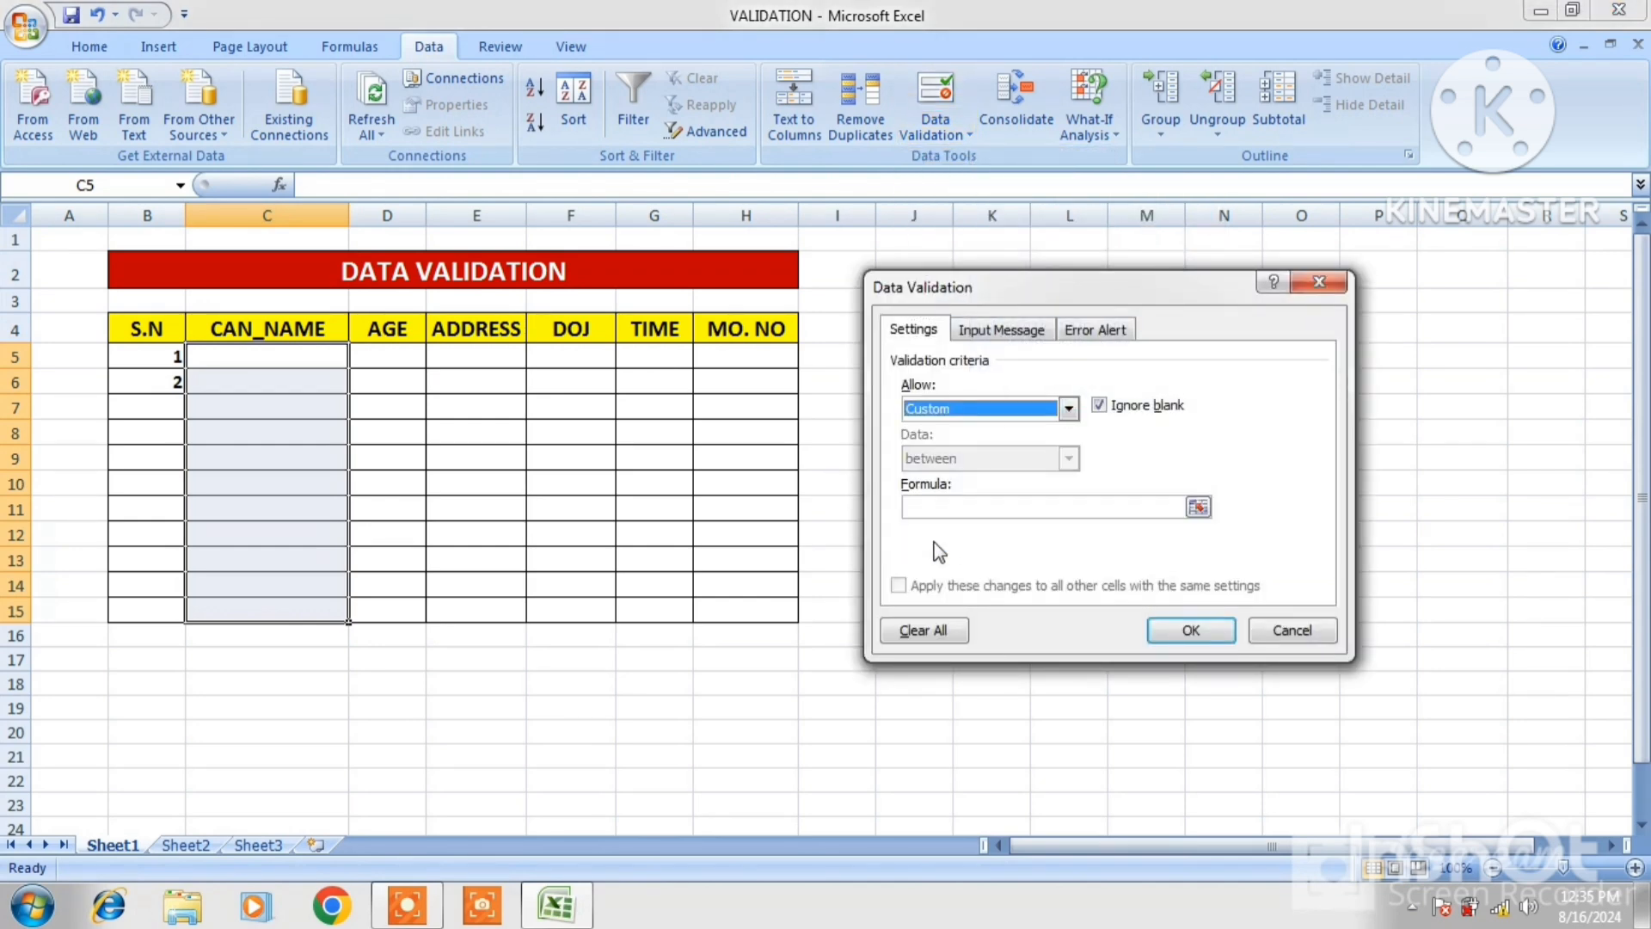
{"action": "left_click", "coordinate": [937, 509]}
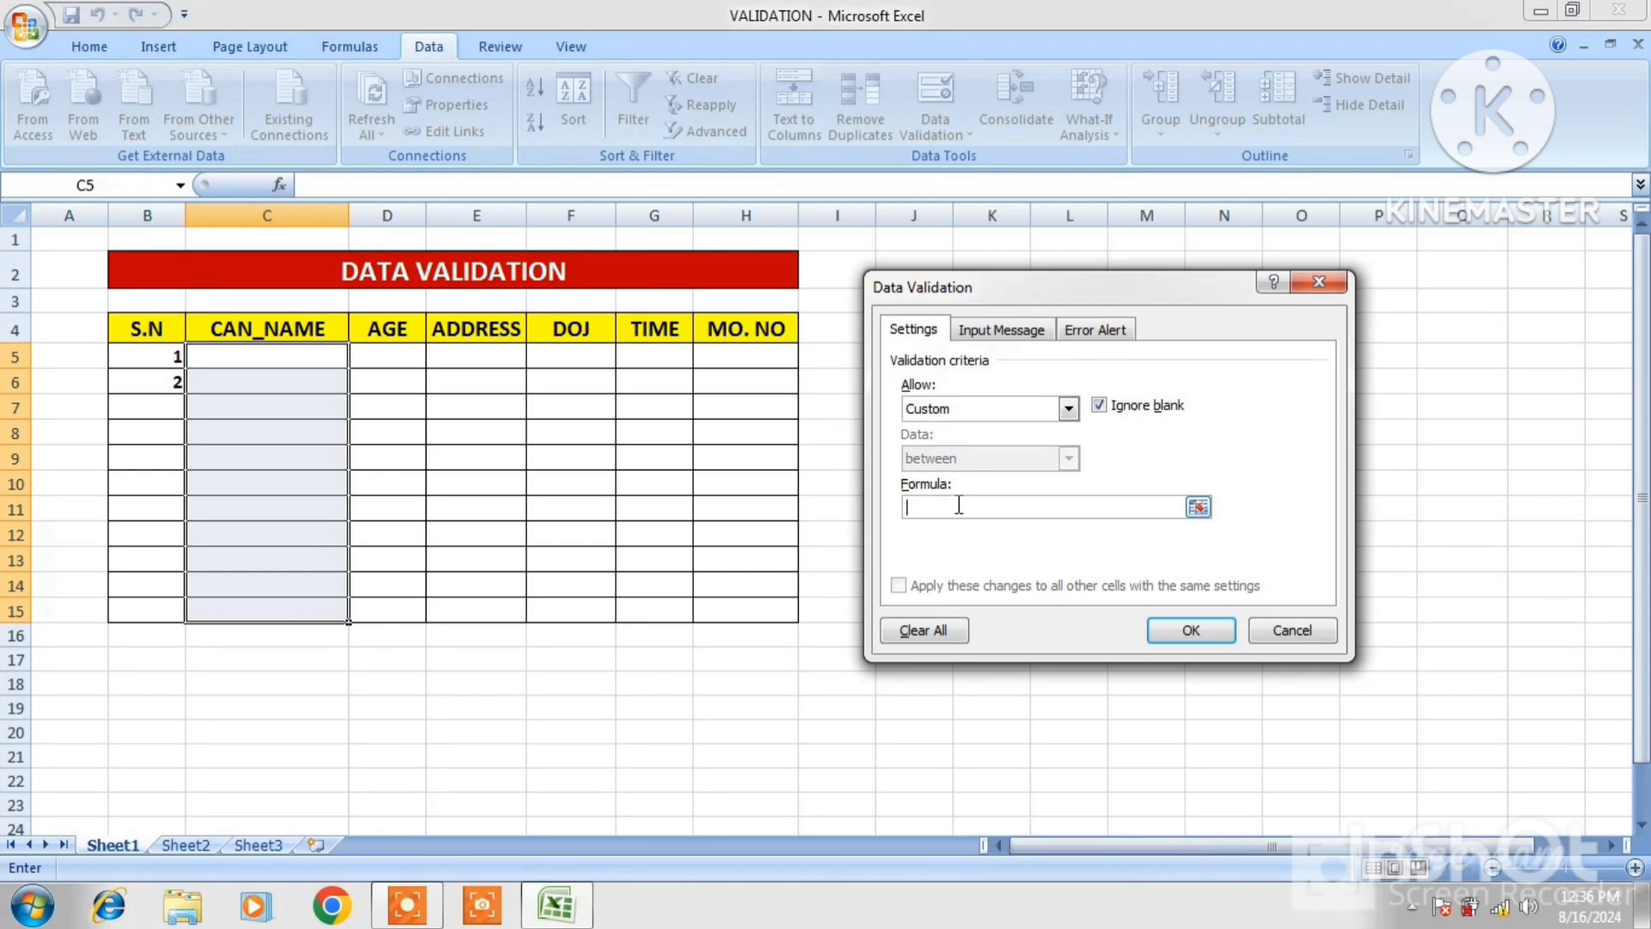
{"action": "type", "text": "=ISTEXT("}
{"action": "left_click_drag", "start_coordinate": [331, 352], "coordinate": [308, 605]}
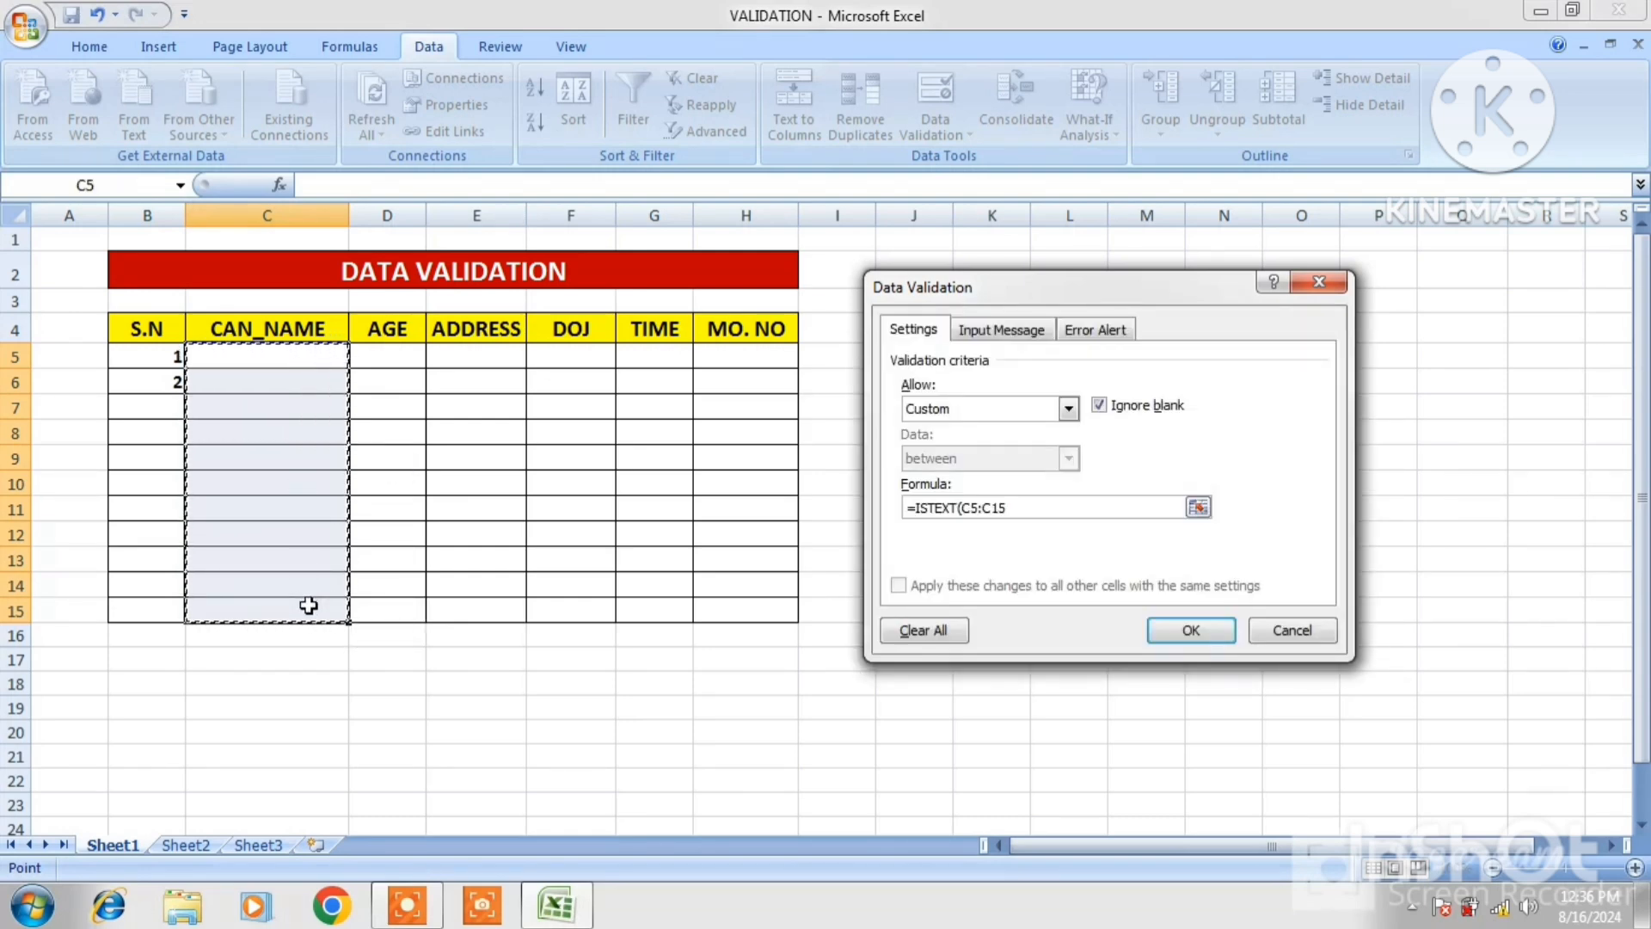
{"action": "type", "text": ")"}
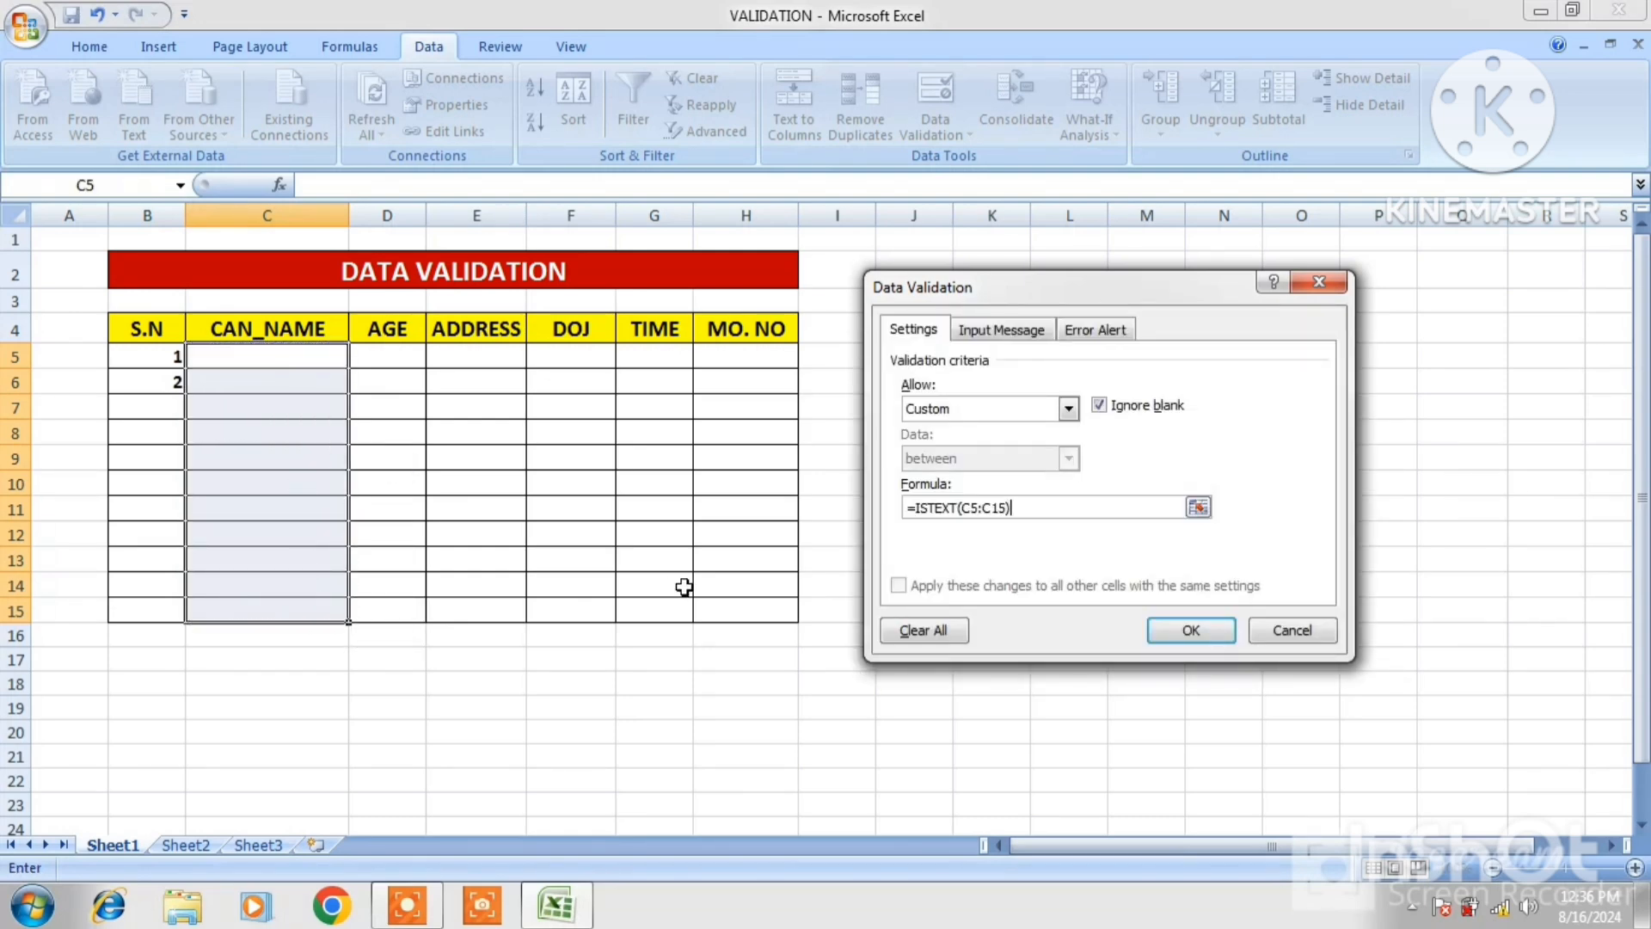
{"action": "left_click", "coordinate": [1186, 628]}
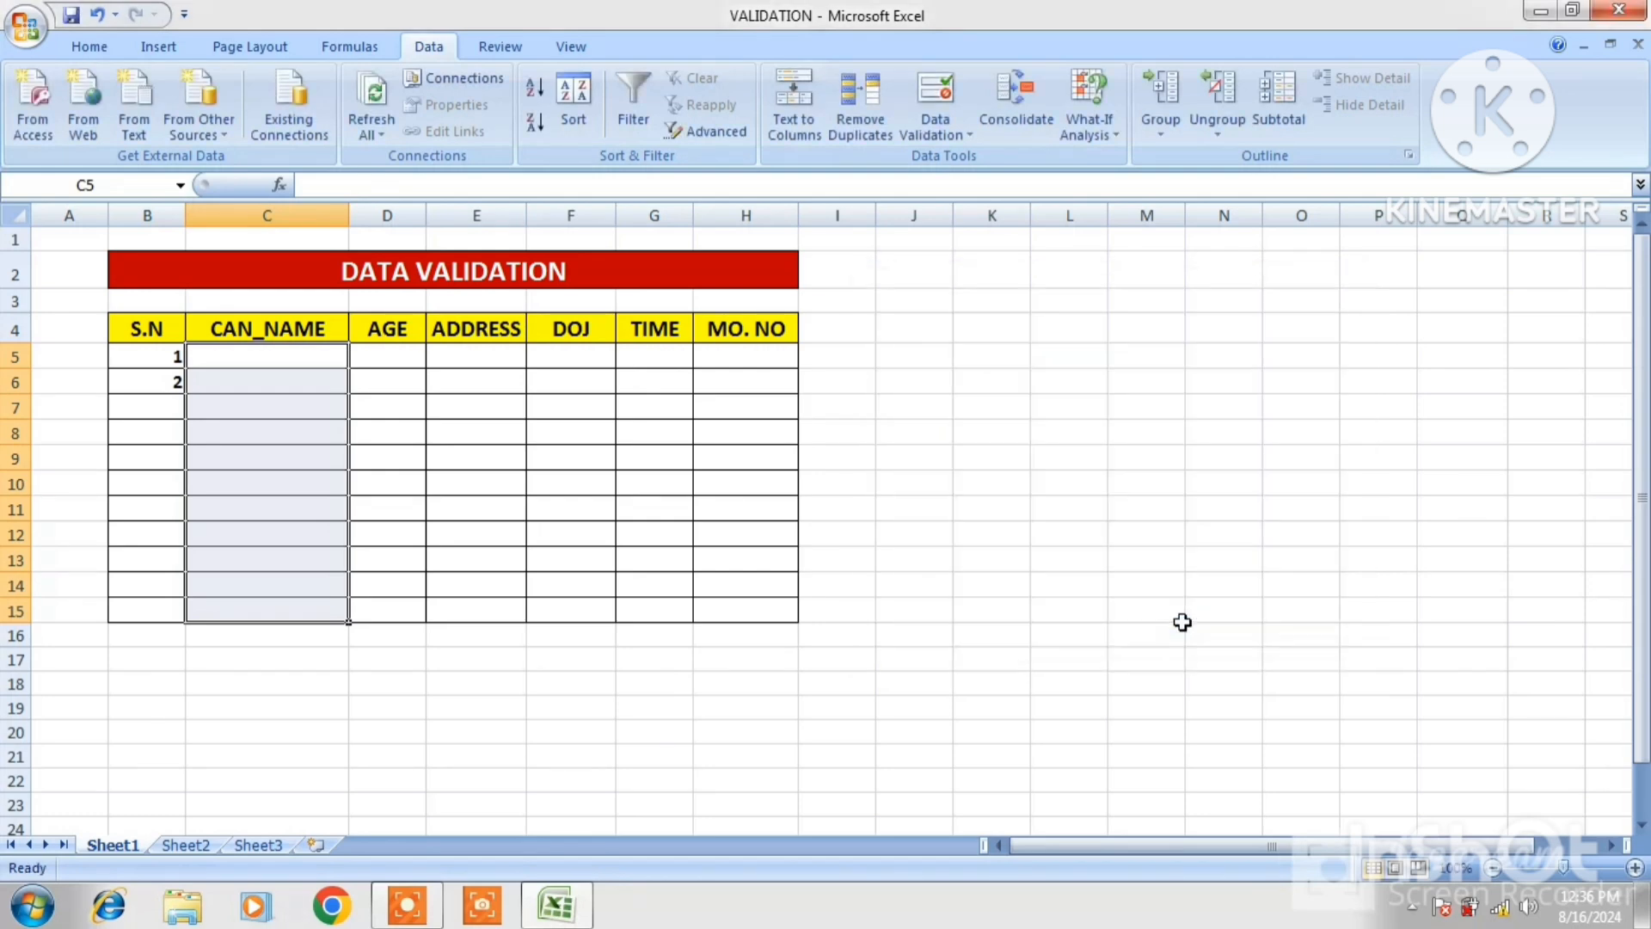
Enter a candidate's first name in cell C5 and a second candidate's first name in C6.
{"action": "left_click", "coordinate": [271, 359]}
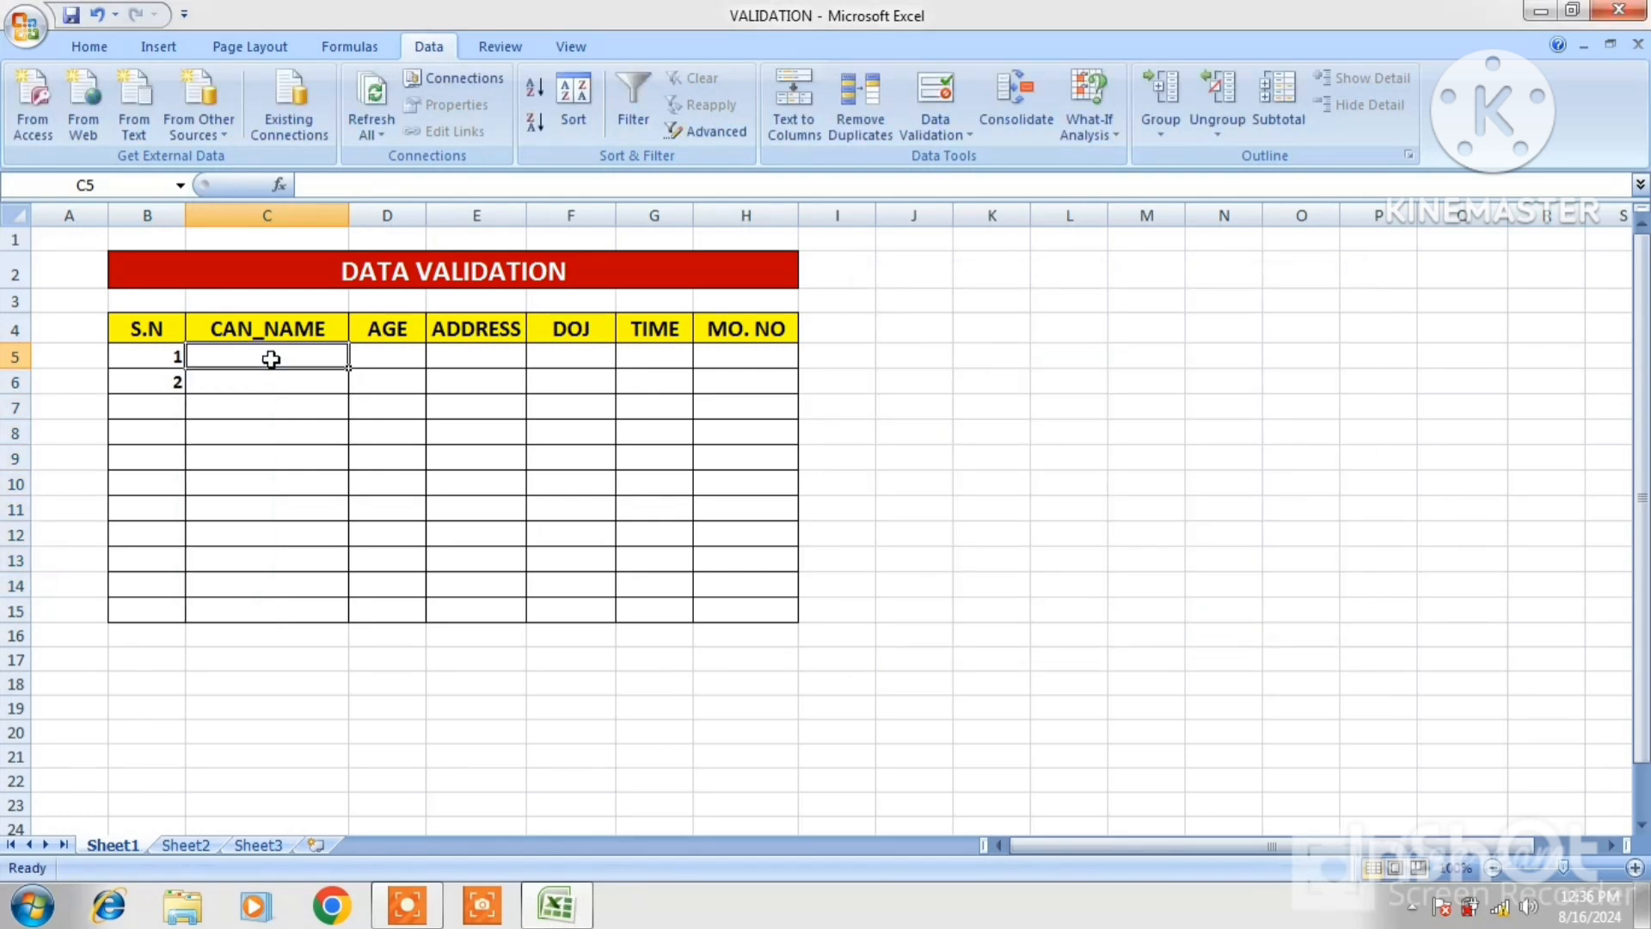
{"action": "type", "text": "A"}
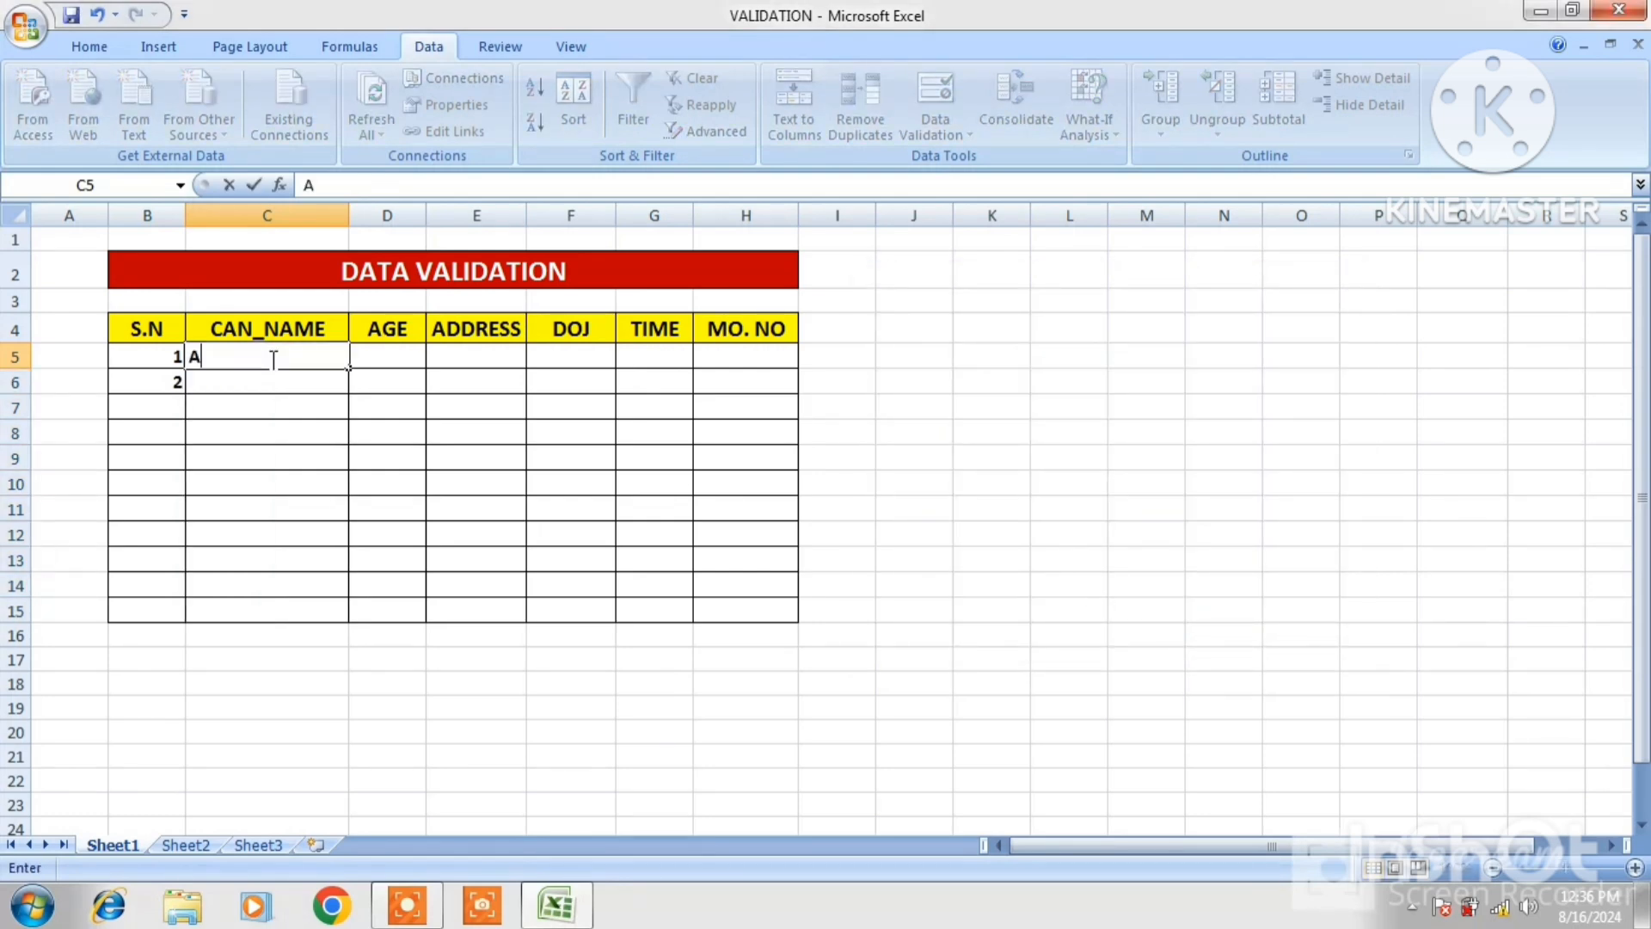
{"action": "type", "text": "SHEESH"}
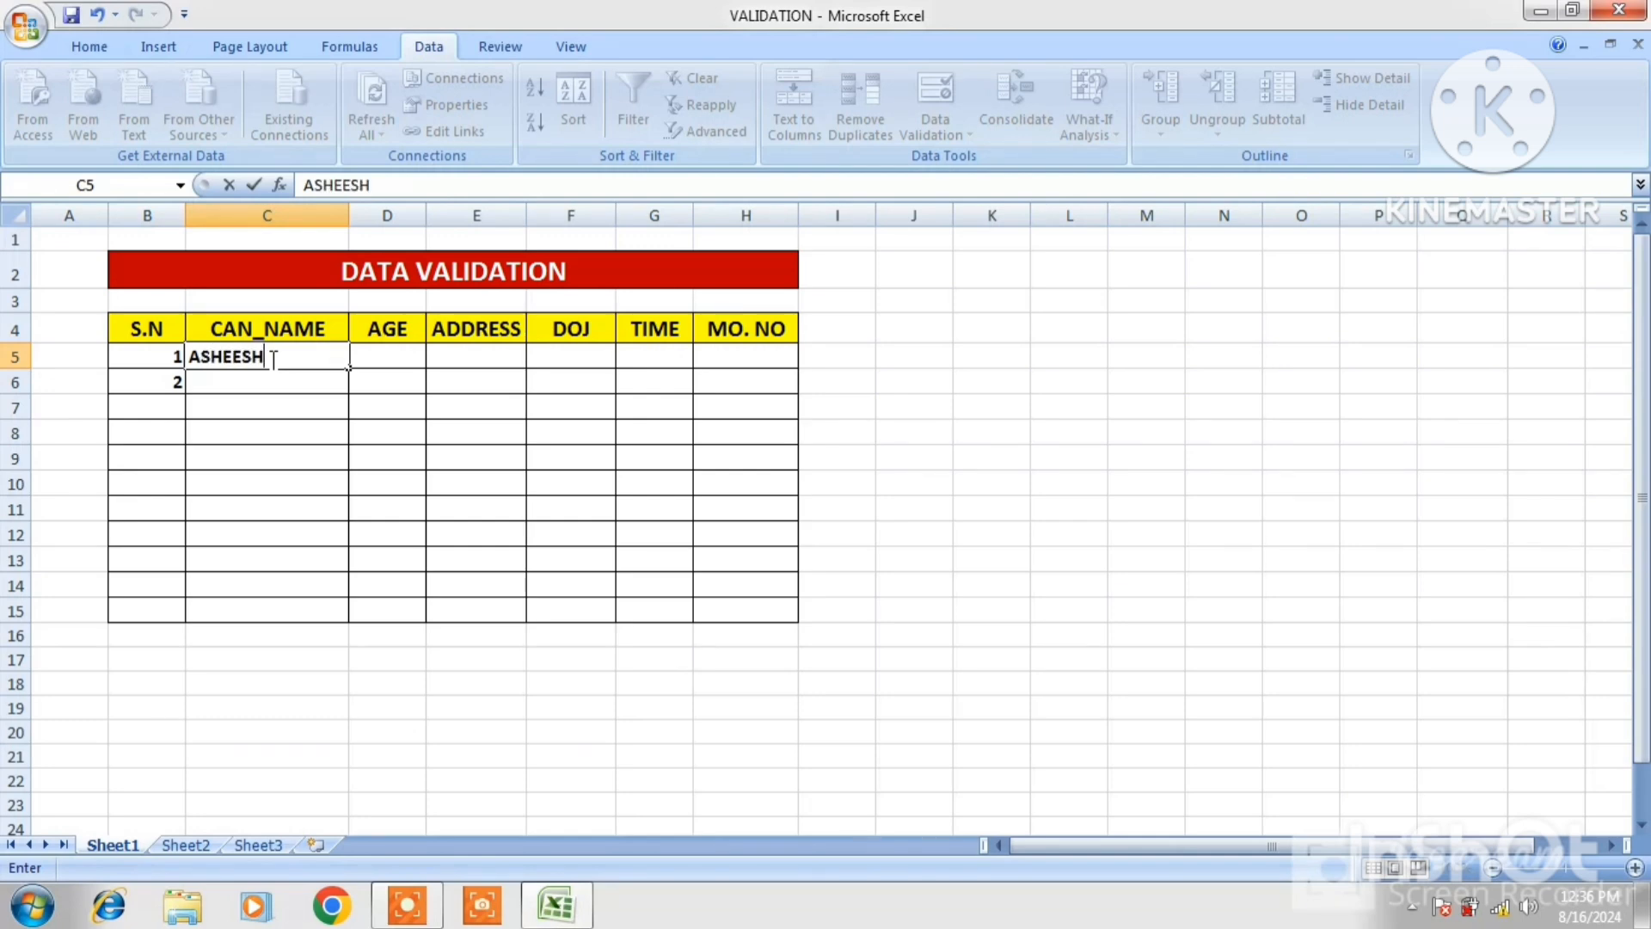
{"action": "key", "text": "Return"}
{"action": "type", "text": "R"}
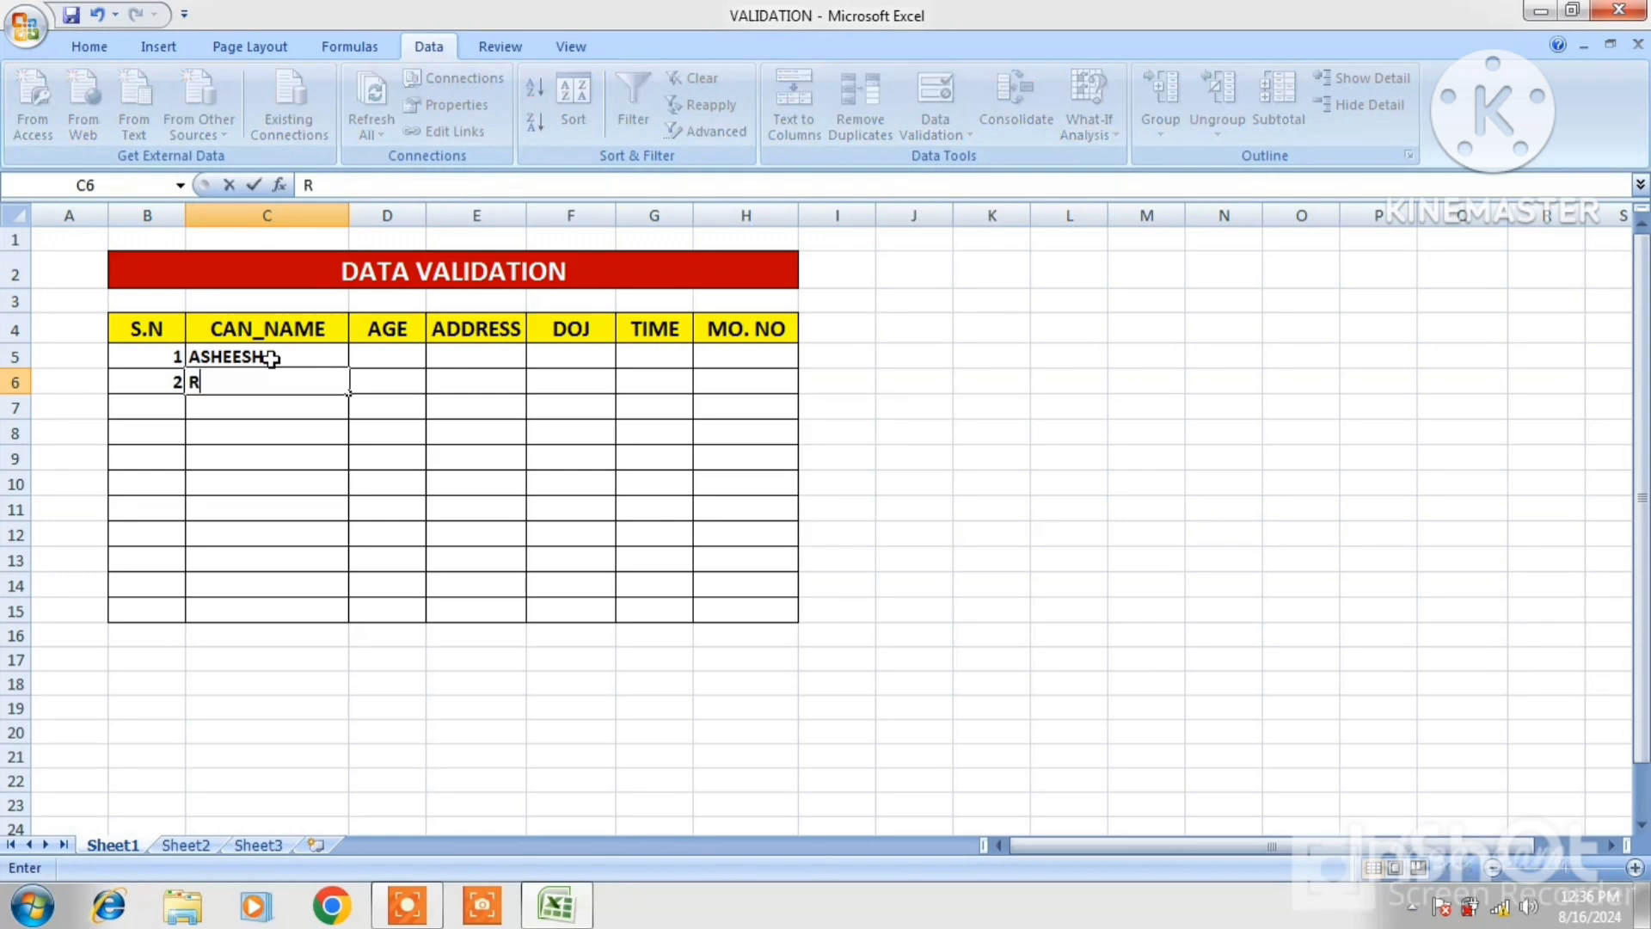
{"action": "type", "text": "AJEEV"}
{"action": "key", "text": "Return"}
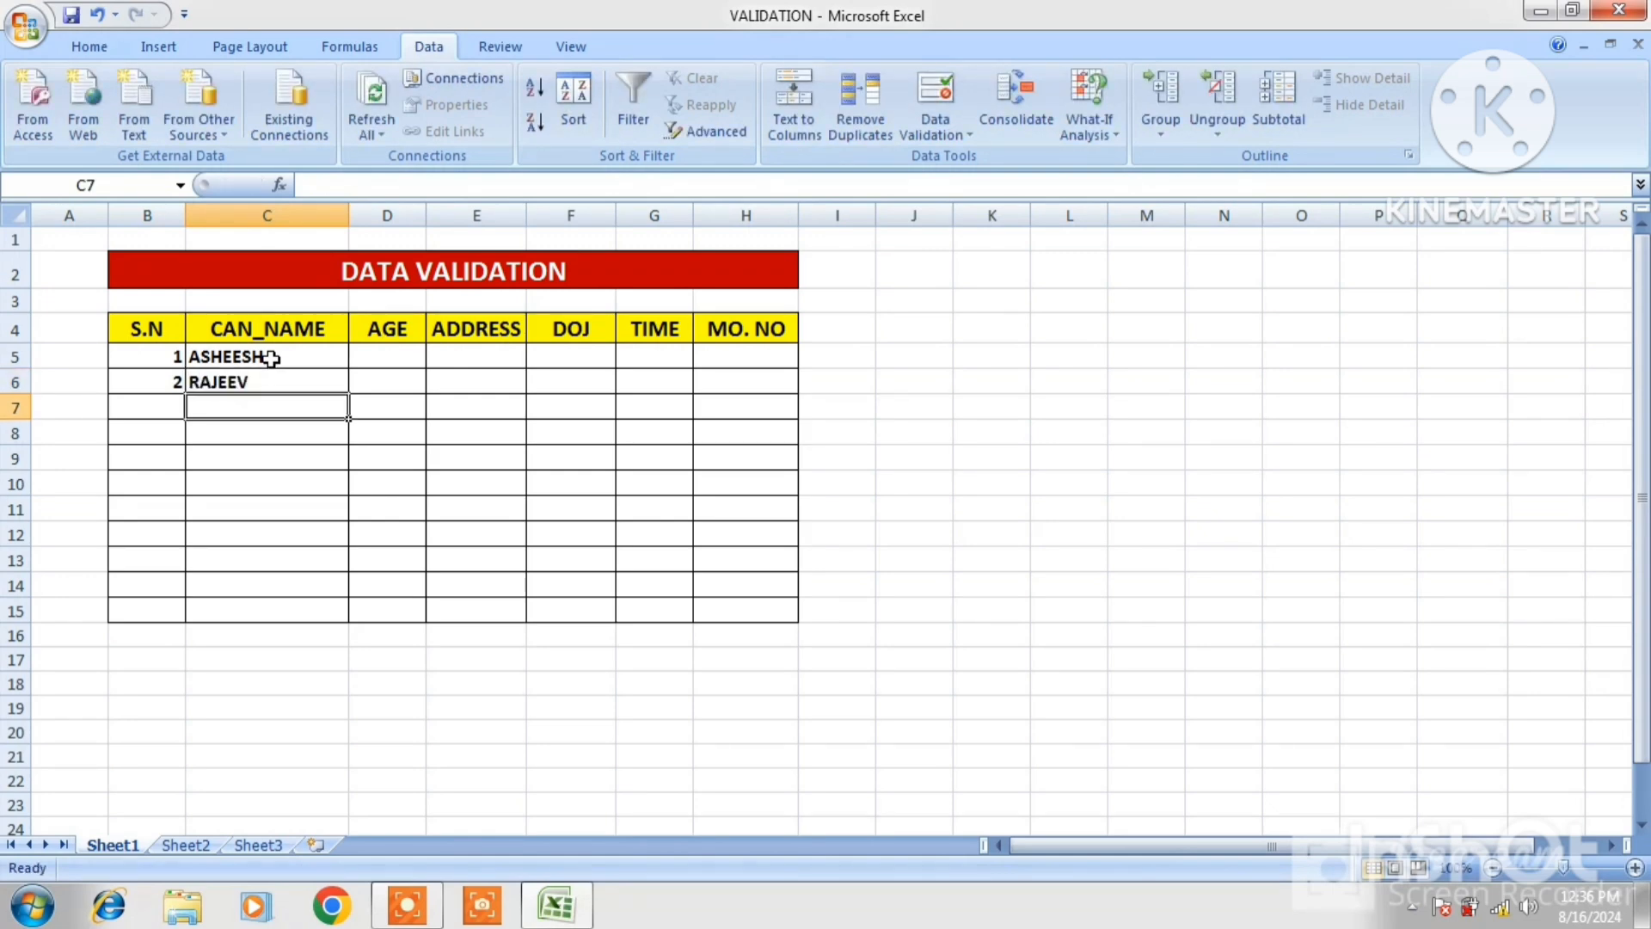
Test the text-only rule by trying to enter the number 4646 in cell C7.
{"action": "type", "text": "4646"}
{"action": "key", "text": "Return"}
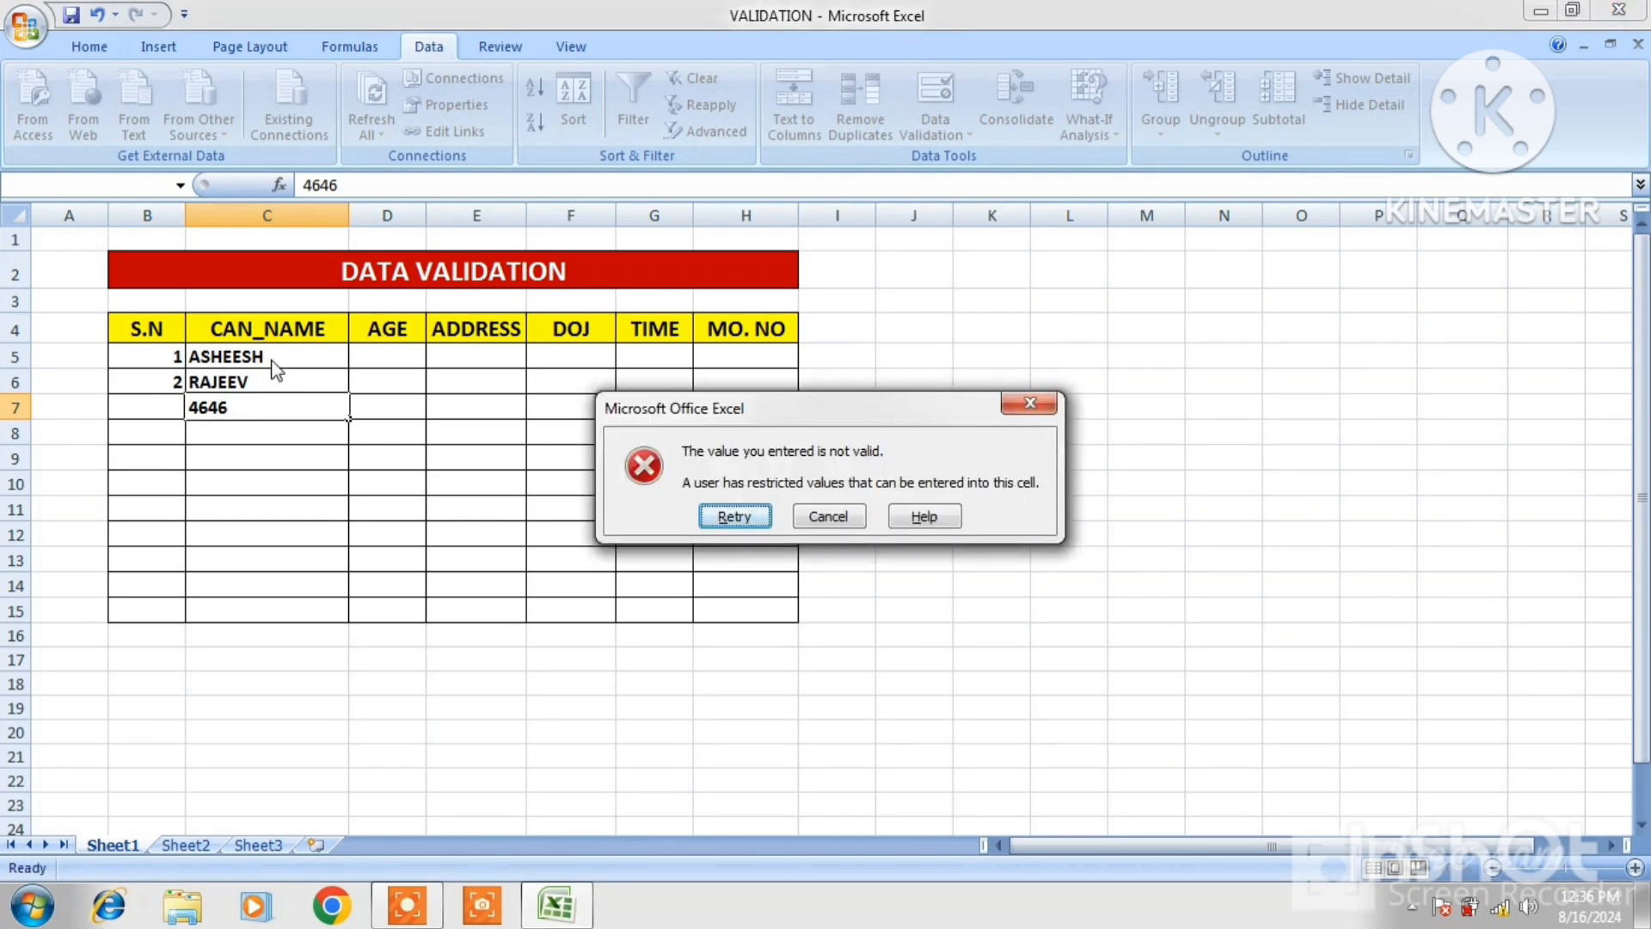
{"action": "left_click", "coordinate": [828, 517]}
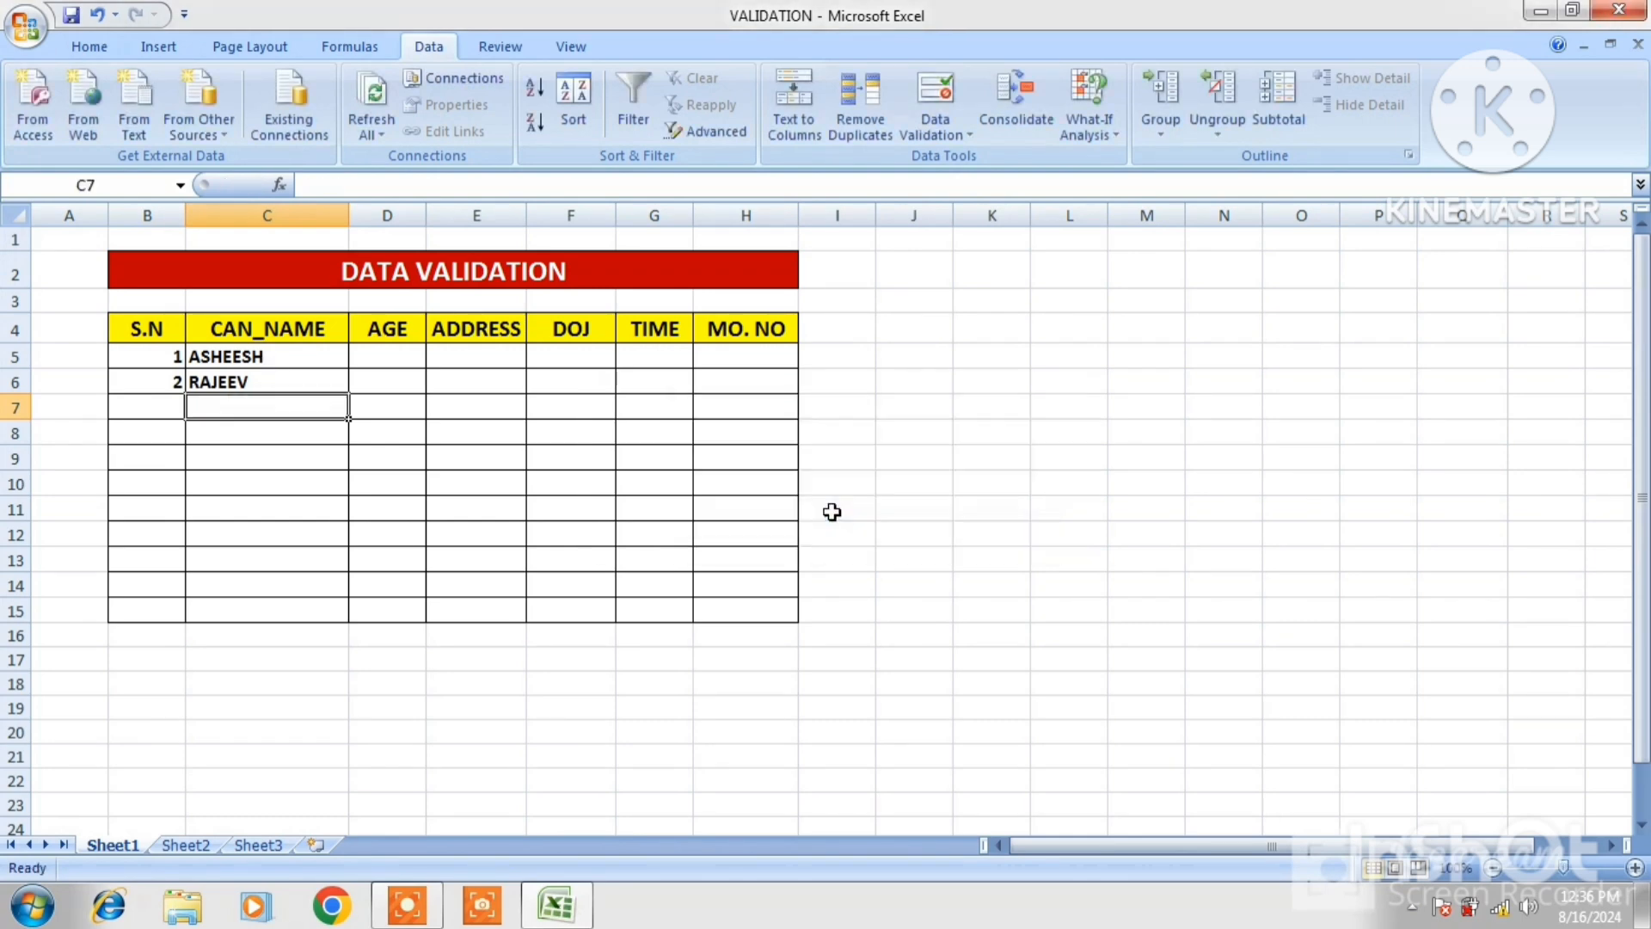
Give the CAN_NAME cells' data validation input message the title "Only TEXT".
{"action": "left_click", "coordinate": [280, 384]}
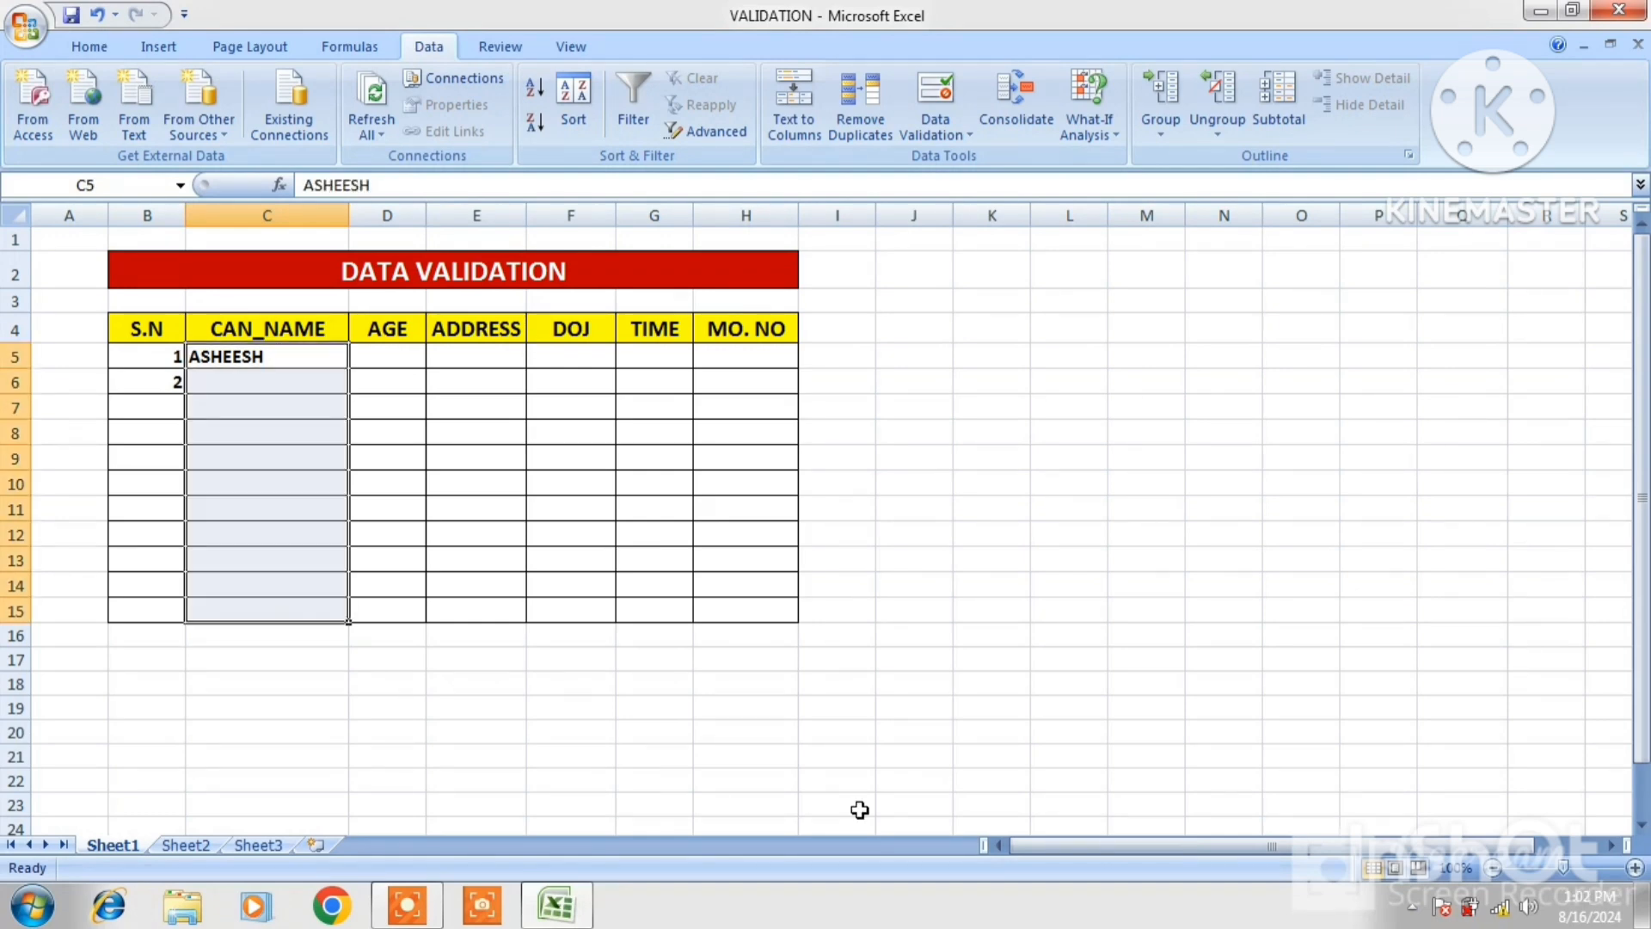
{"action": "left_click", "coordinate": [968, 136]}
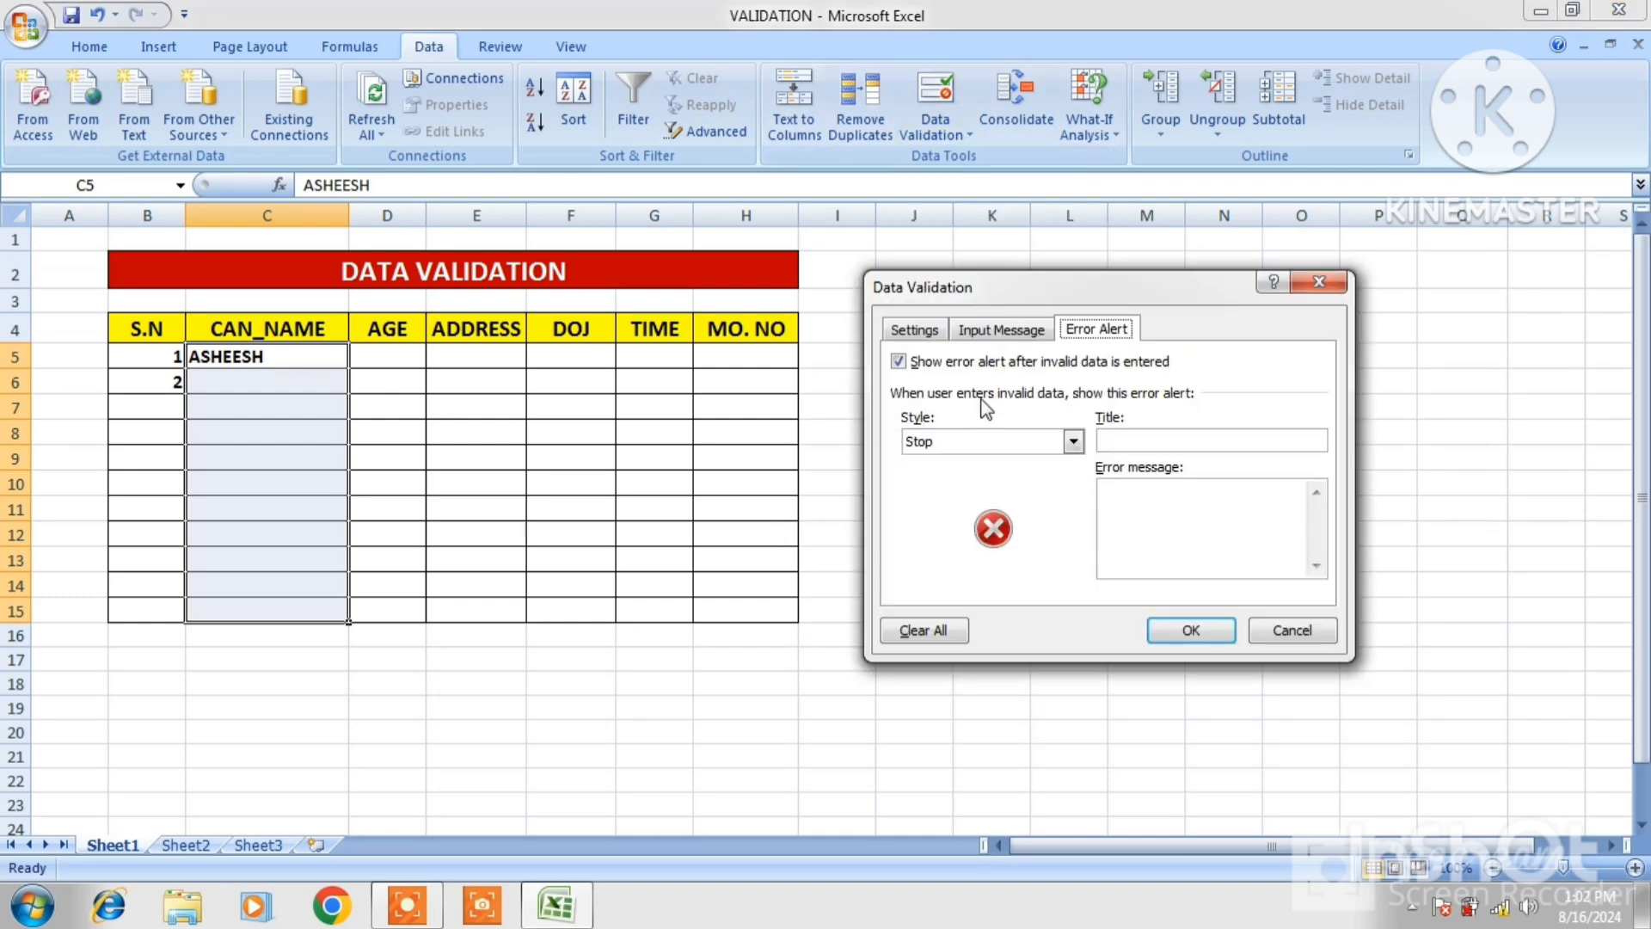
{"action": "left_click", "coordinate": [989, 334]}
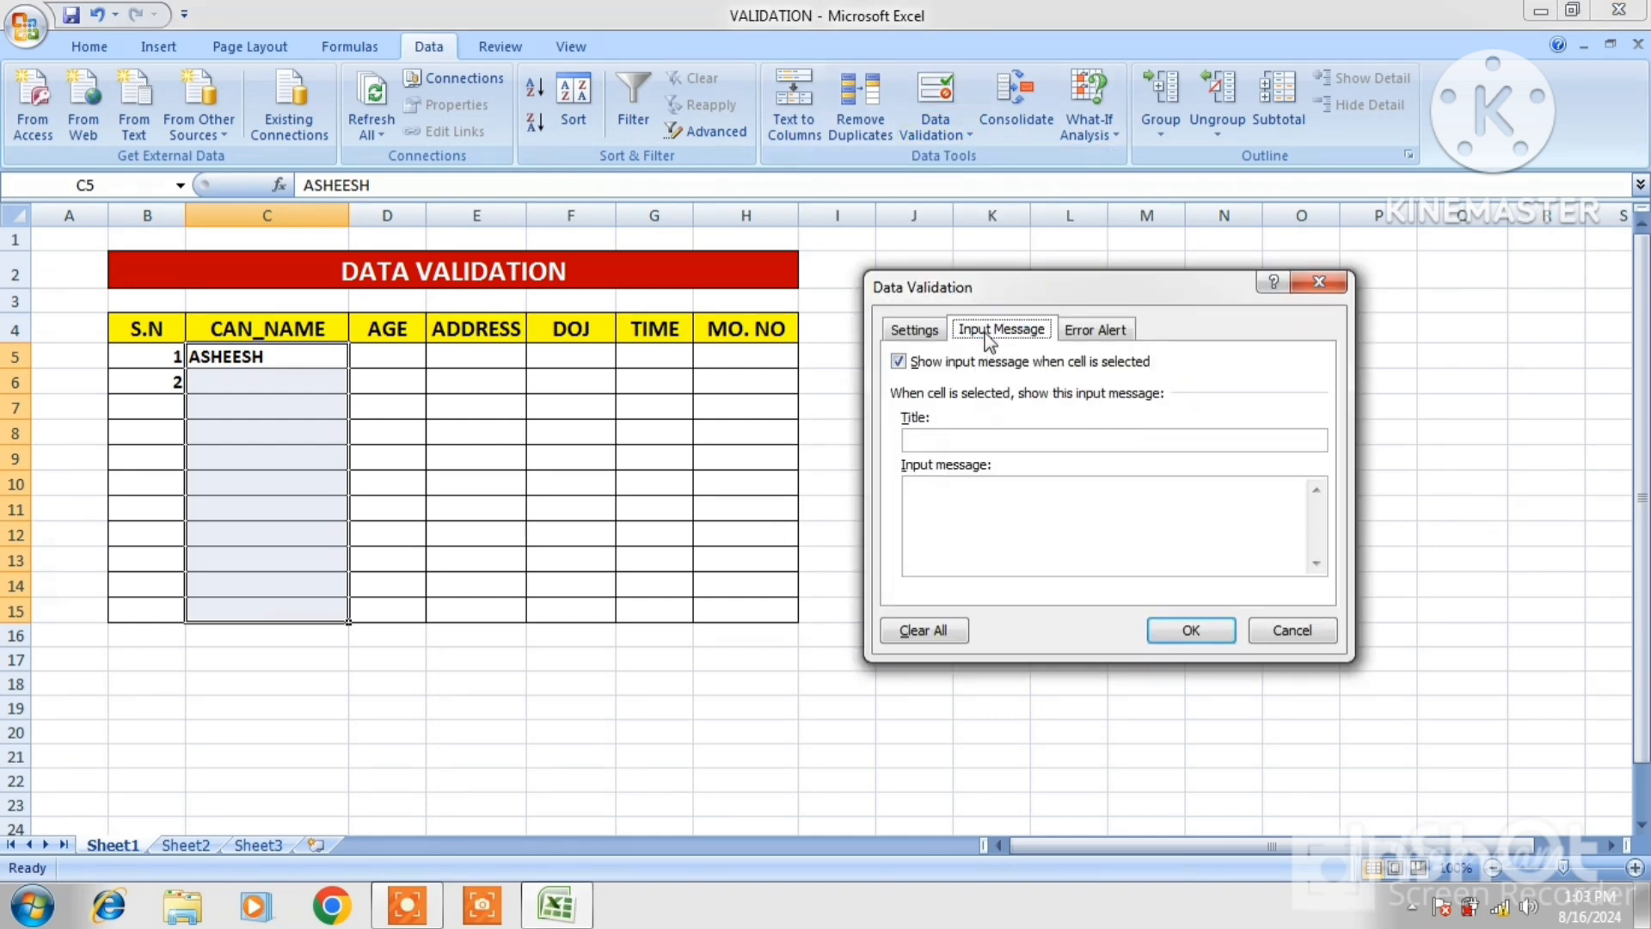
{"action": "left_click", "coordinate": [953, 439]}
{"action": "type", "text": "Only TEXT"}
Set the CAN_NAME cells' input message text to "Example-" followed by a sample first name.
{"action": "left_click", "coordinate": [940, 503]}
{"action": "type", "text": "e"}
{"action": "type", "text": "E"}
{"action": "type", "text": "xa"}
{"action": "type", "text": "mple "}
{"action": "type", "text": "-"}
{"action": "type", "text": "R"}
{"action": "type", "text": "A"}
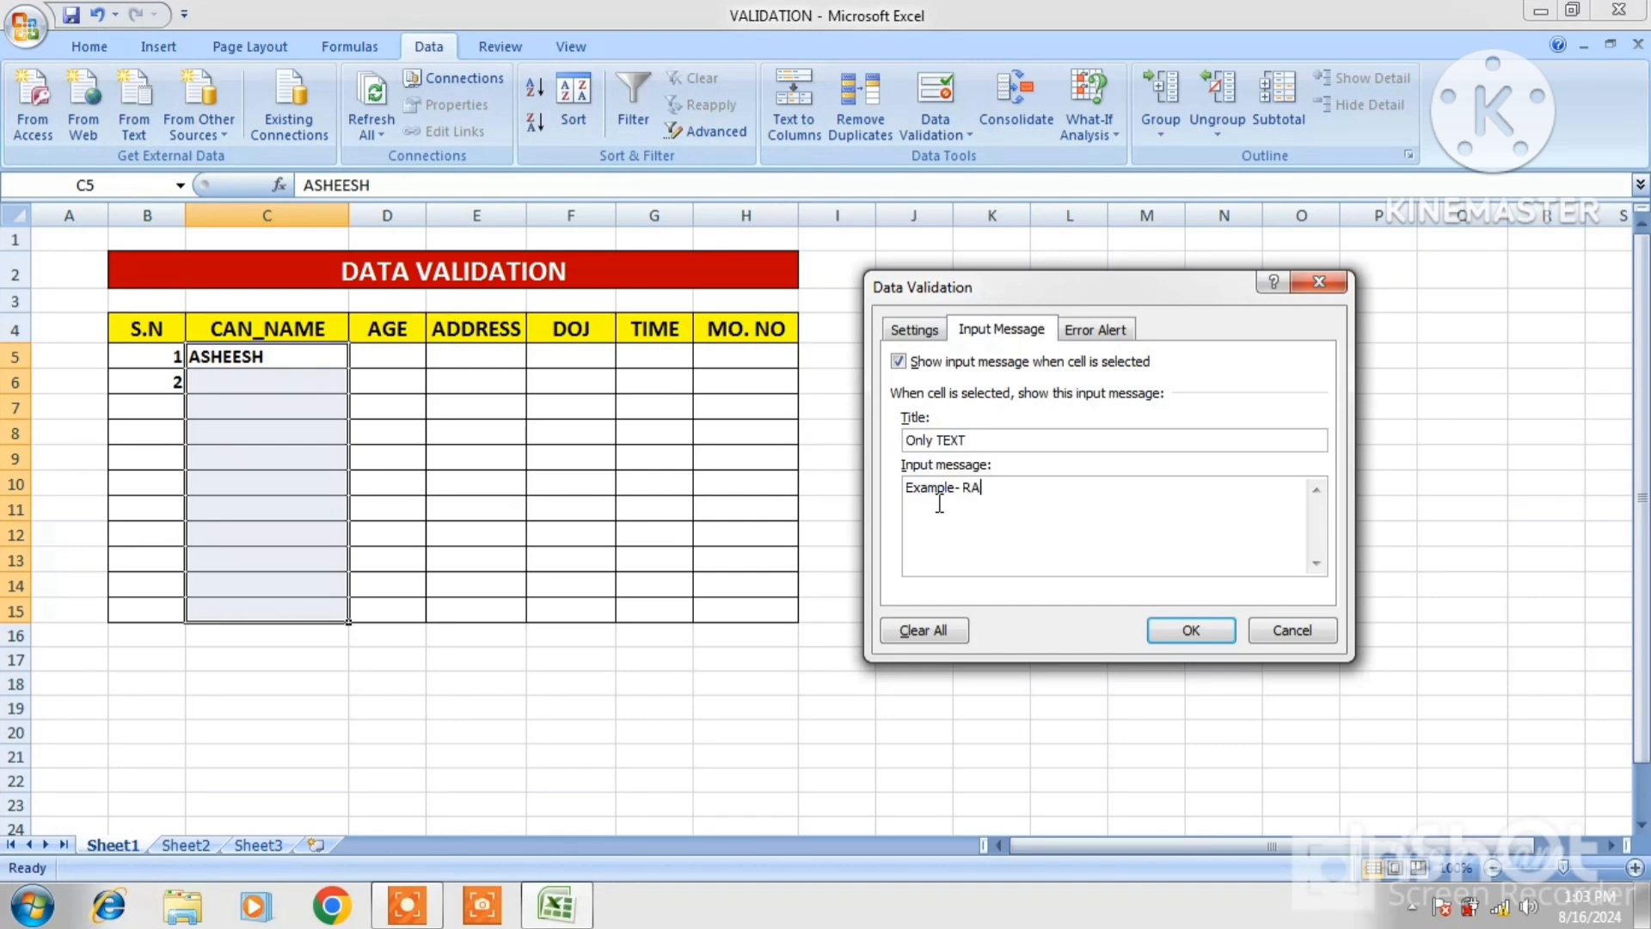
{"action": "key", "text": "BackSpace"}
{"action": "type", "text": "aman"}
Give the CAN_NAME cells' error alert the title "Invalid Data" and message "Please EnterValid Data", and apply the validation settings.
{"action": "left_click", "coordinate": [1106, 340]}
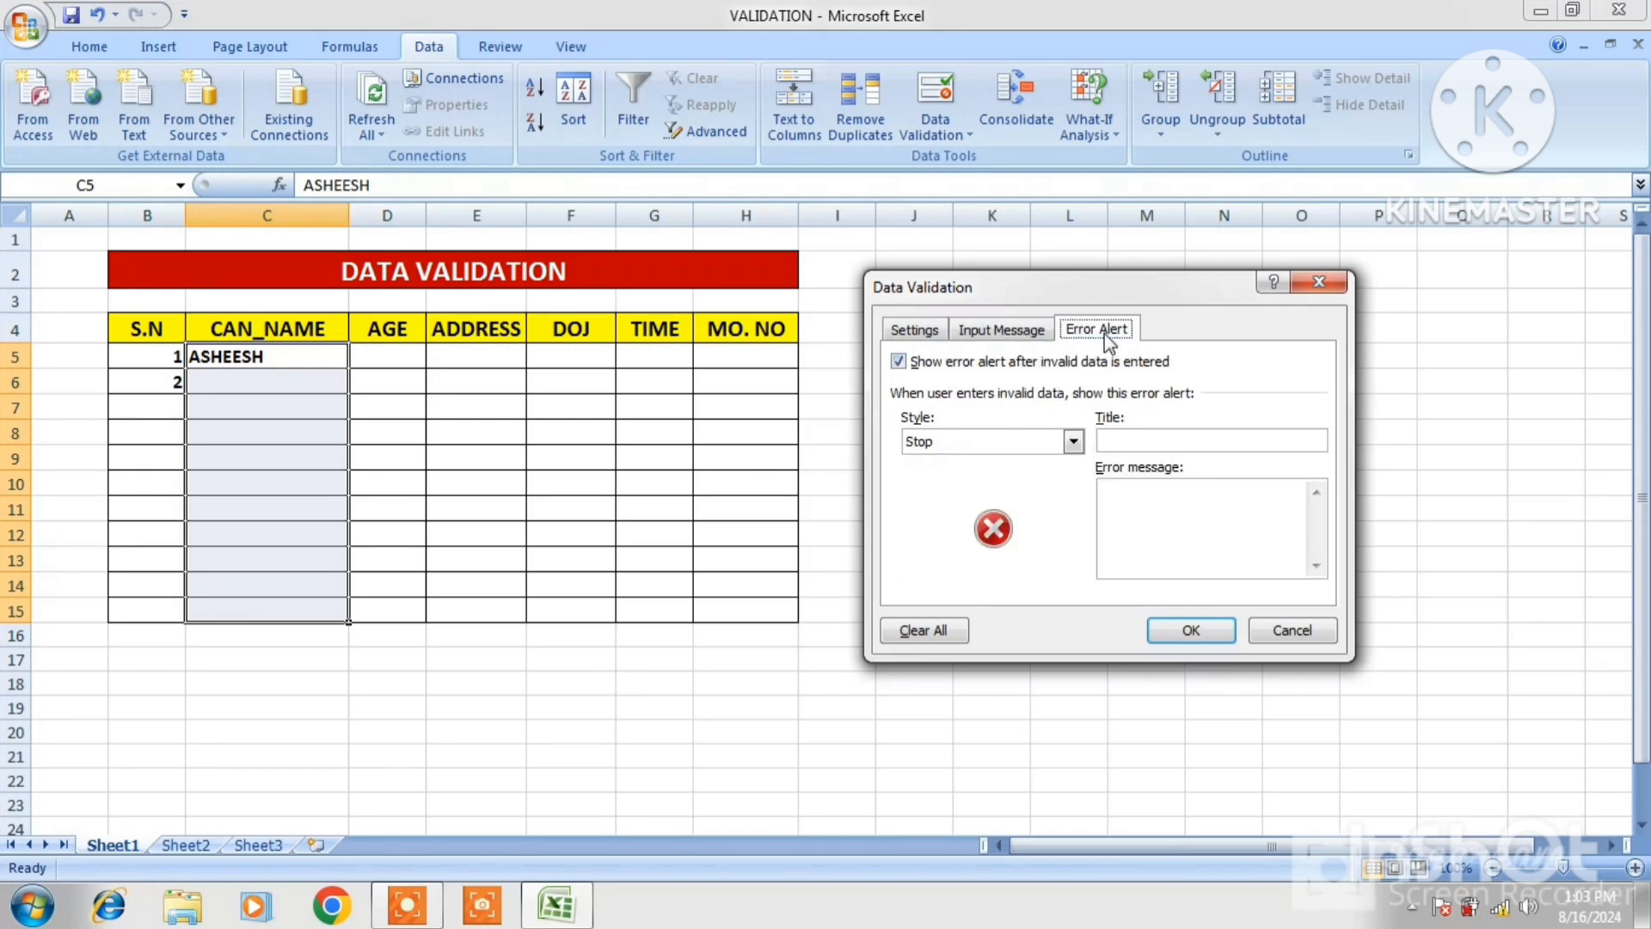
{"action": "left_click", "coordinate": [1133, 438]}
{"action": "type", "text": "Invalid Data"}
{"action": "left_click", "coordinate": [1165, 516]}
{"action": "type", "text": "Please"}
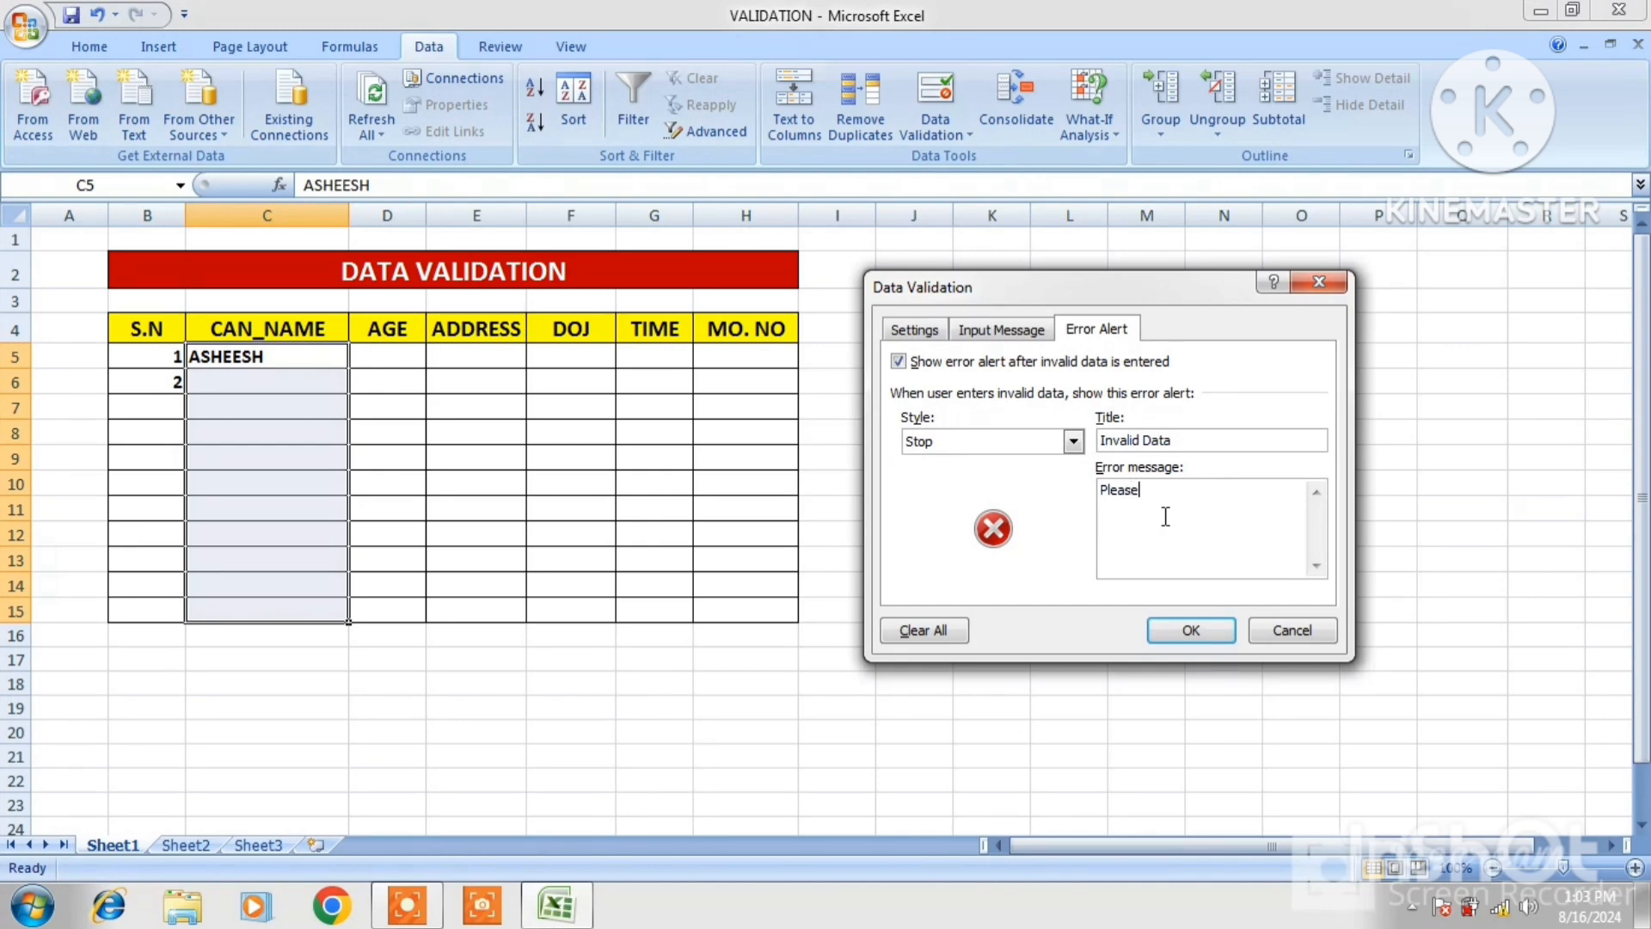
{"action": "type", "text": " EnterValid Da"}
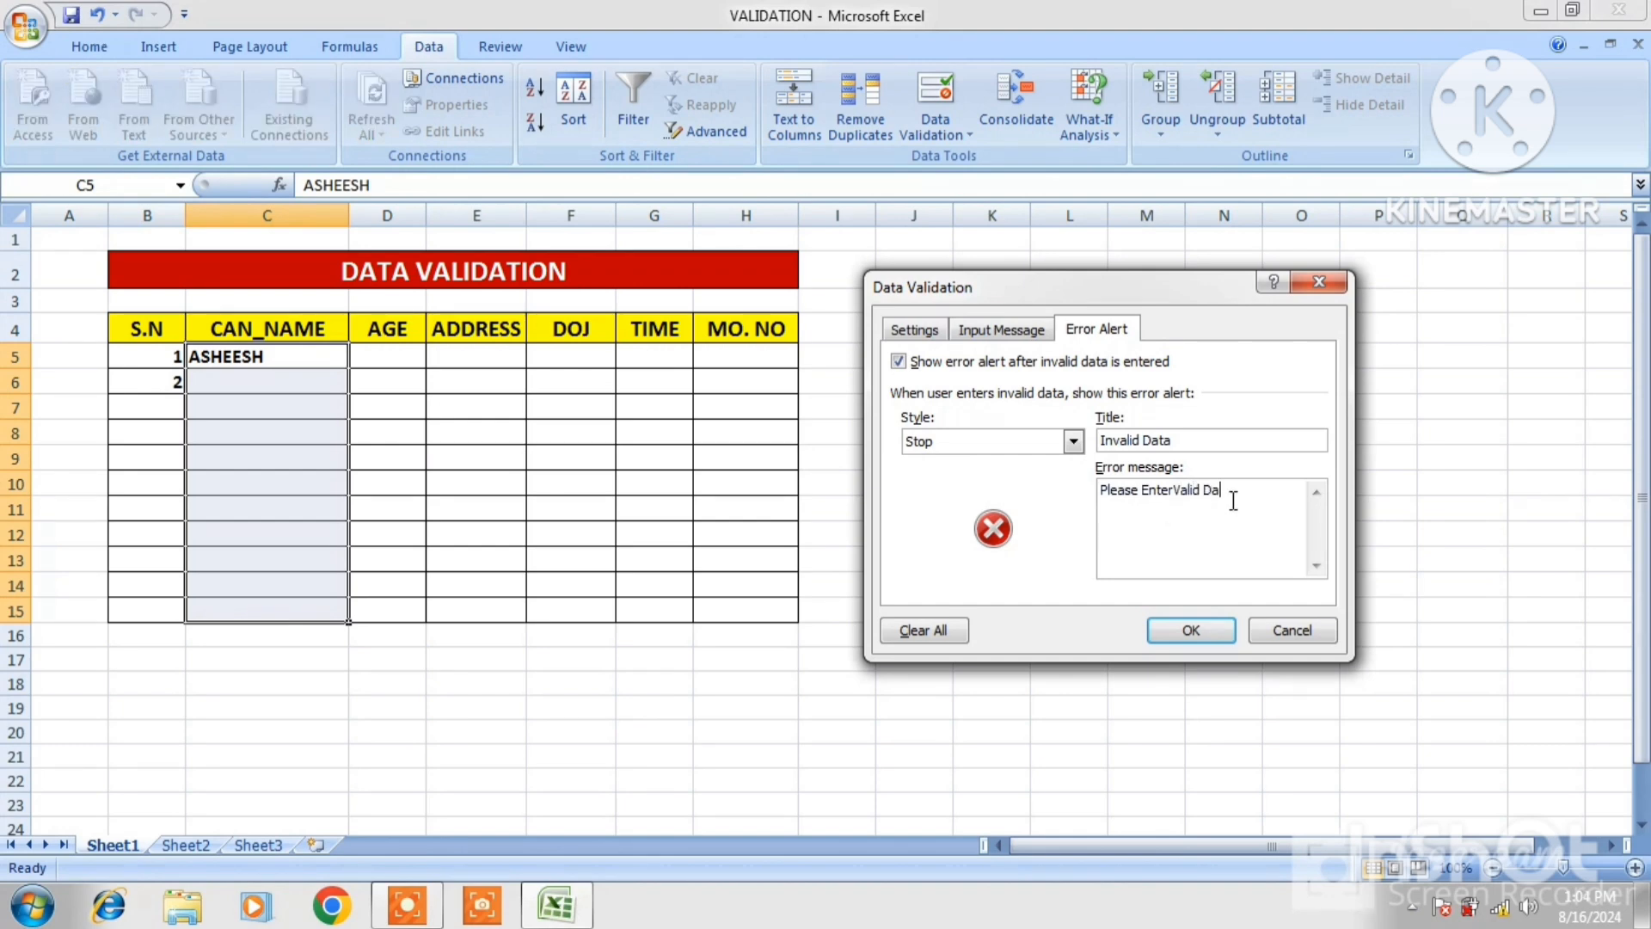
{"action": "type", "text": "ta"}
{"action": "left_click", "coordinate": [1192, 638]}
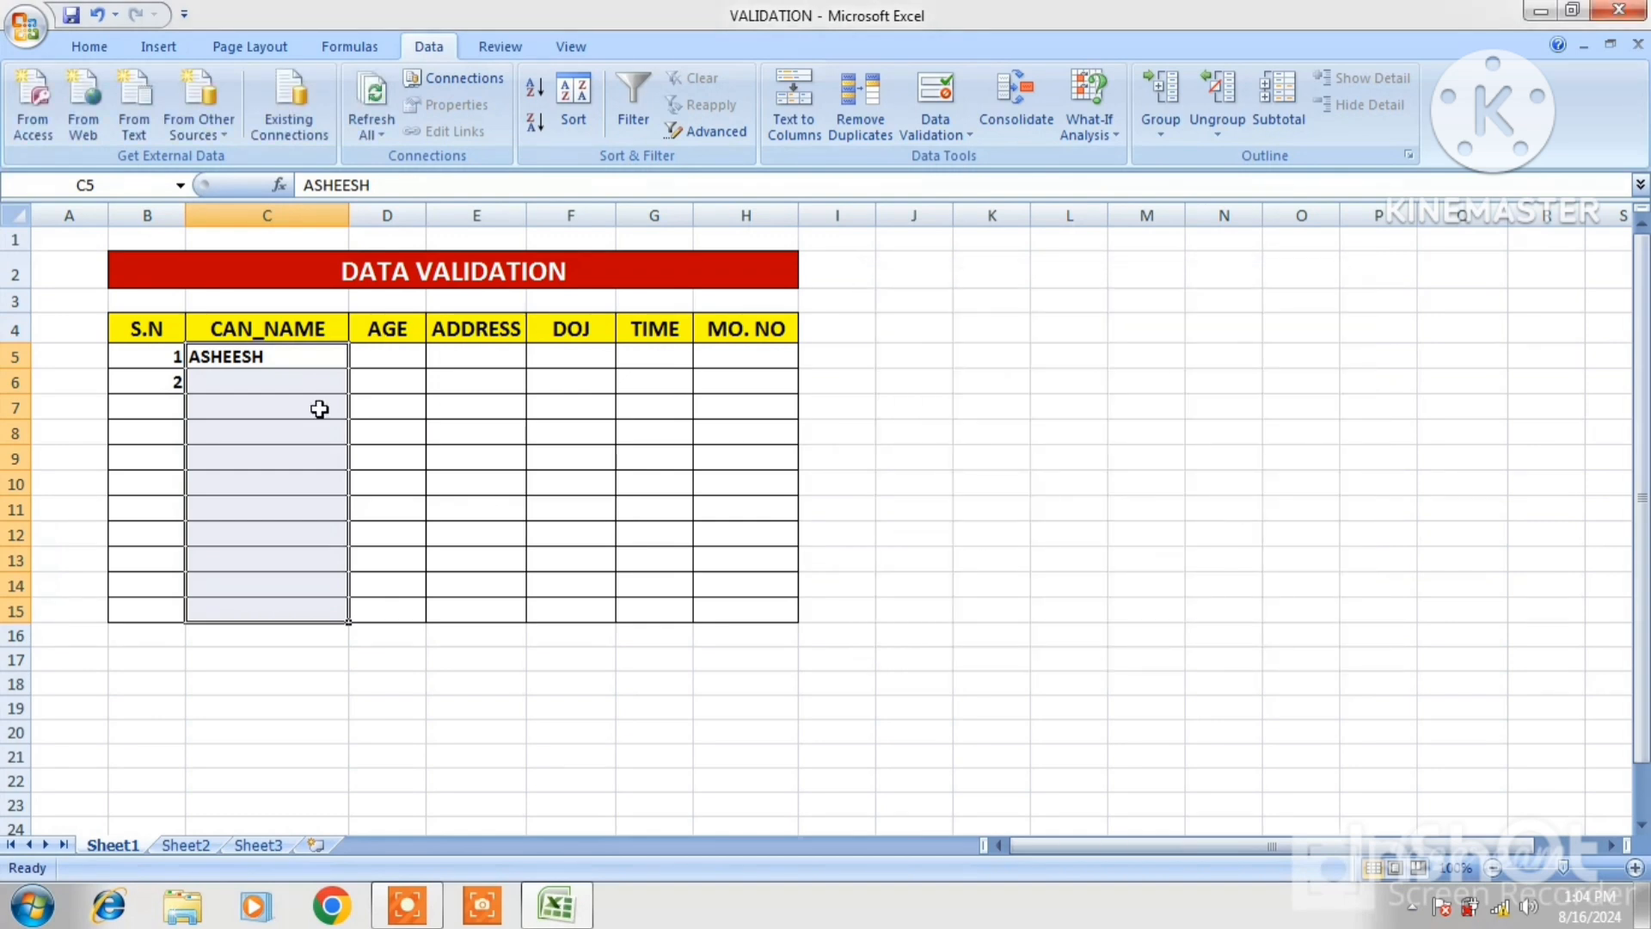
Check the input message on C5 and C6, and test the error alert by trying to enter 456 in C6.
{"action": "left_click", "coordinate": [269, 368]}
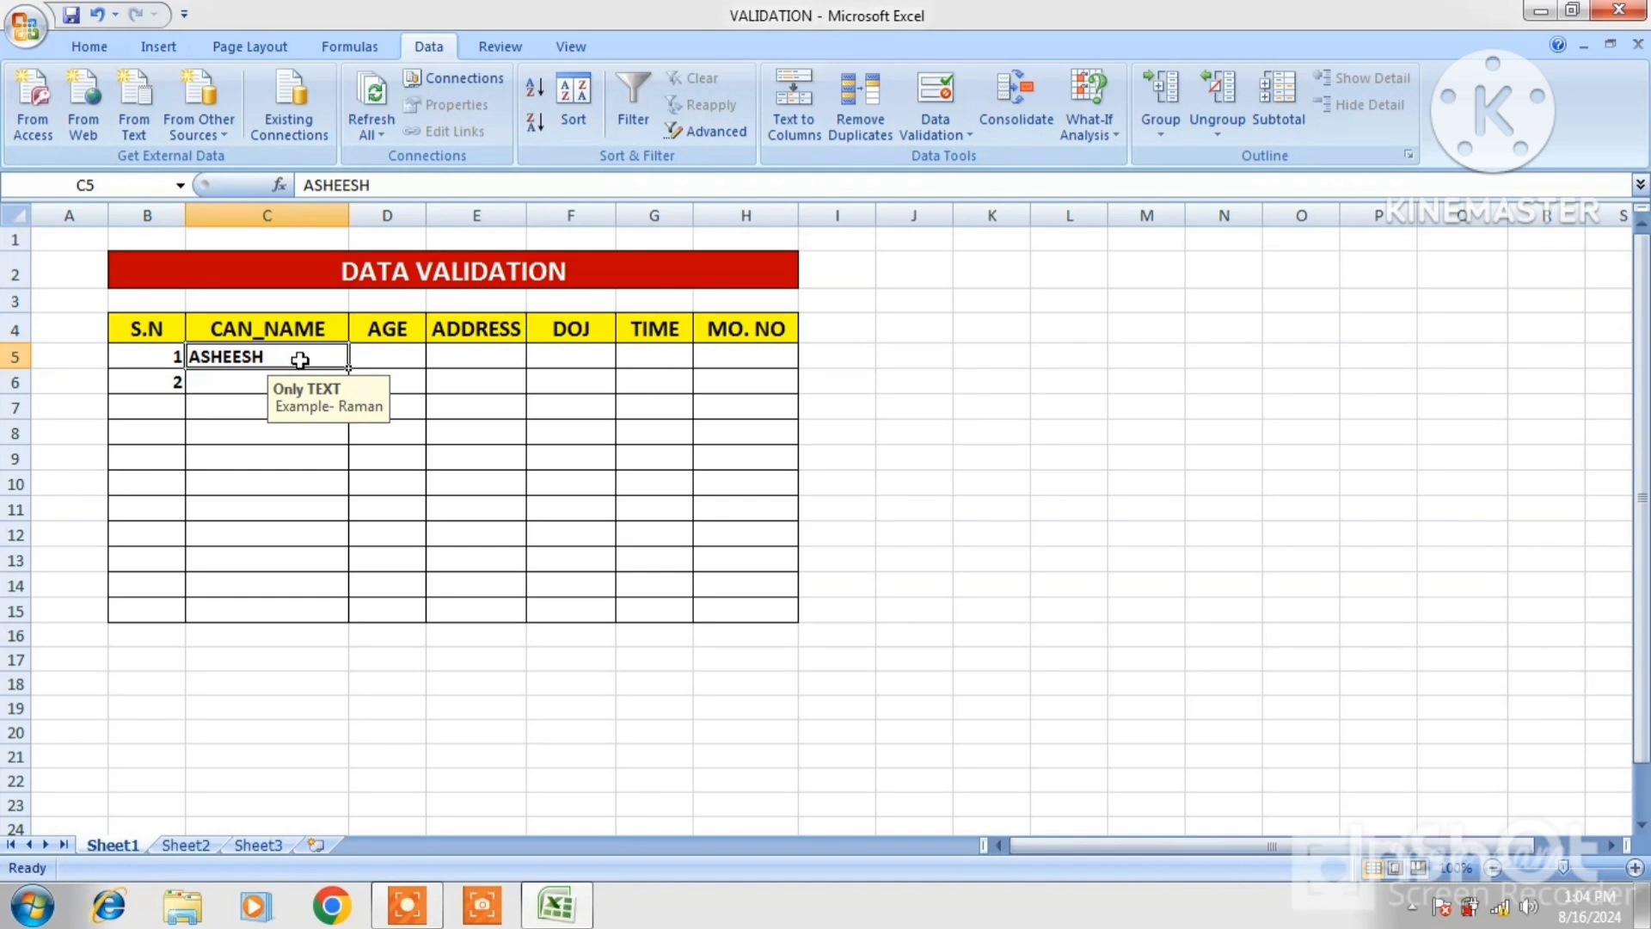
{"action": "left_click", "coordinate": [221, 389]}
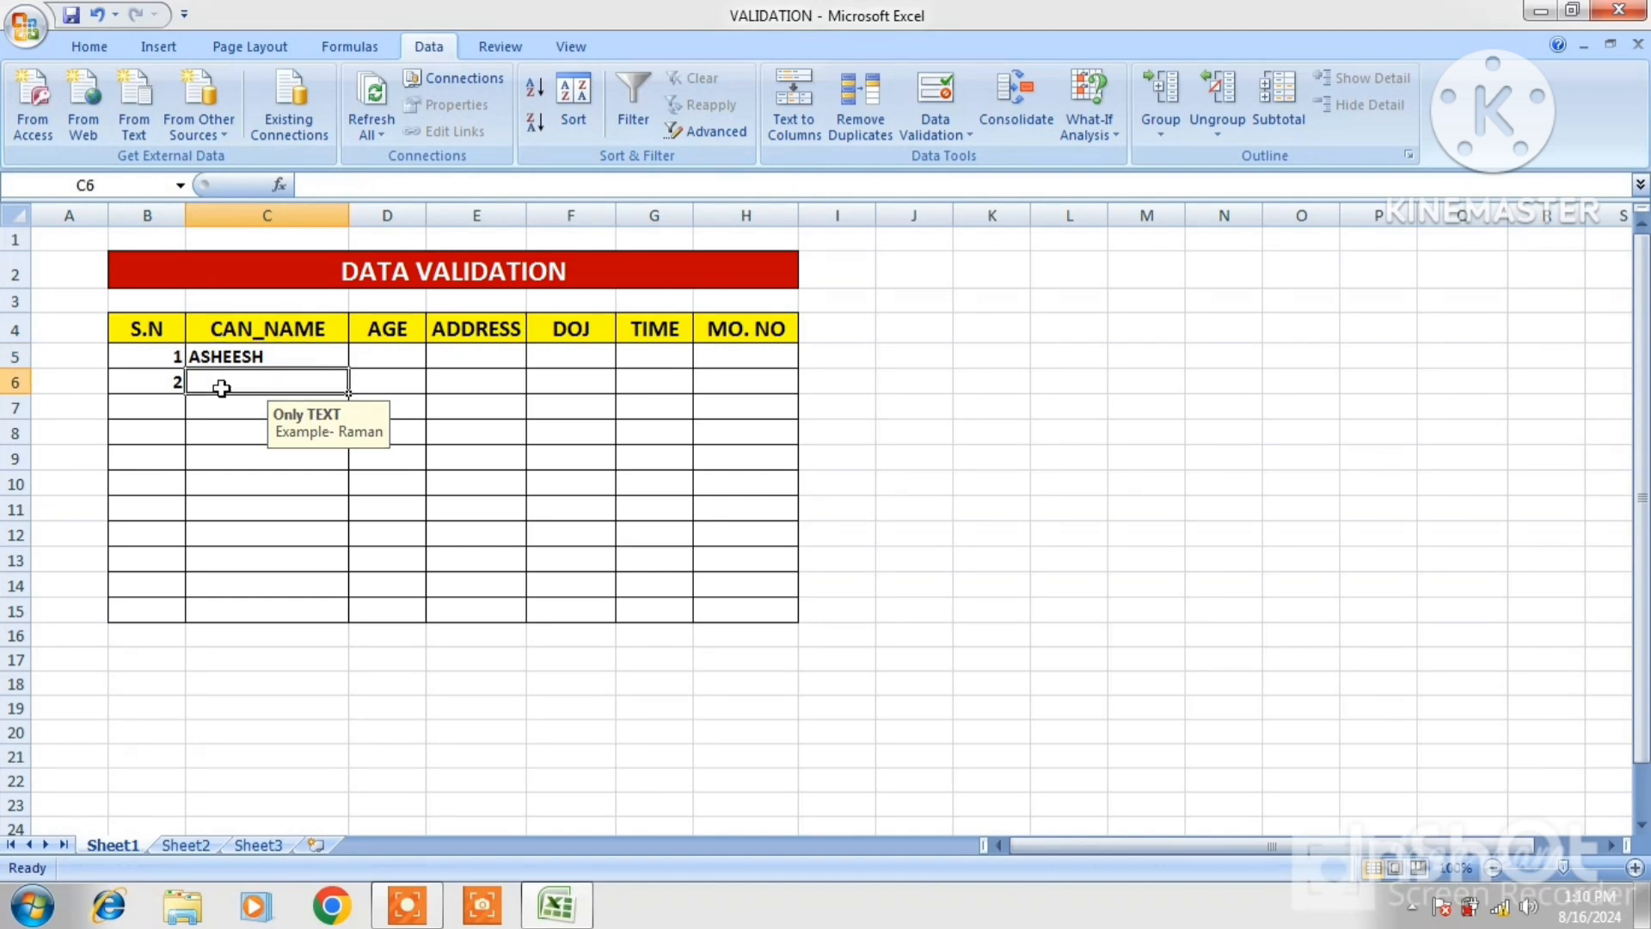
{"action": "type", "text": "456"}
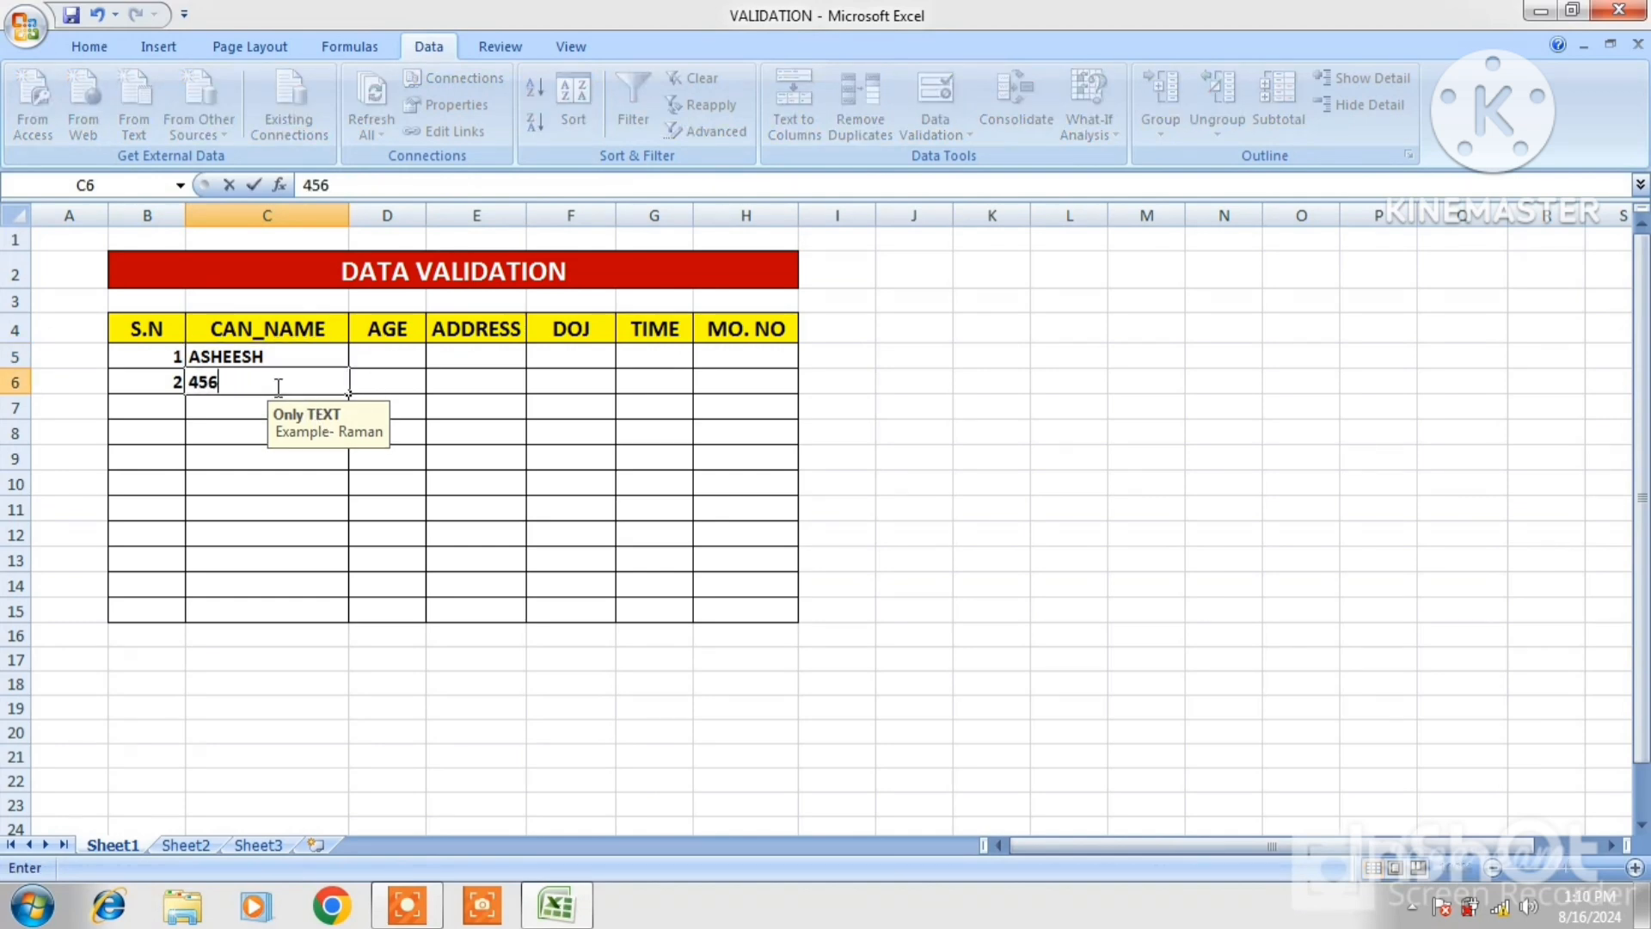
{"action": "key", "text": "Return"}
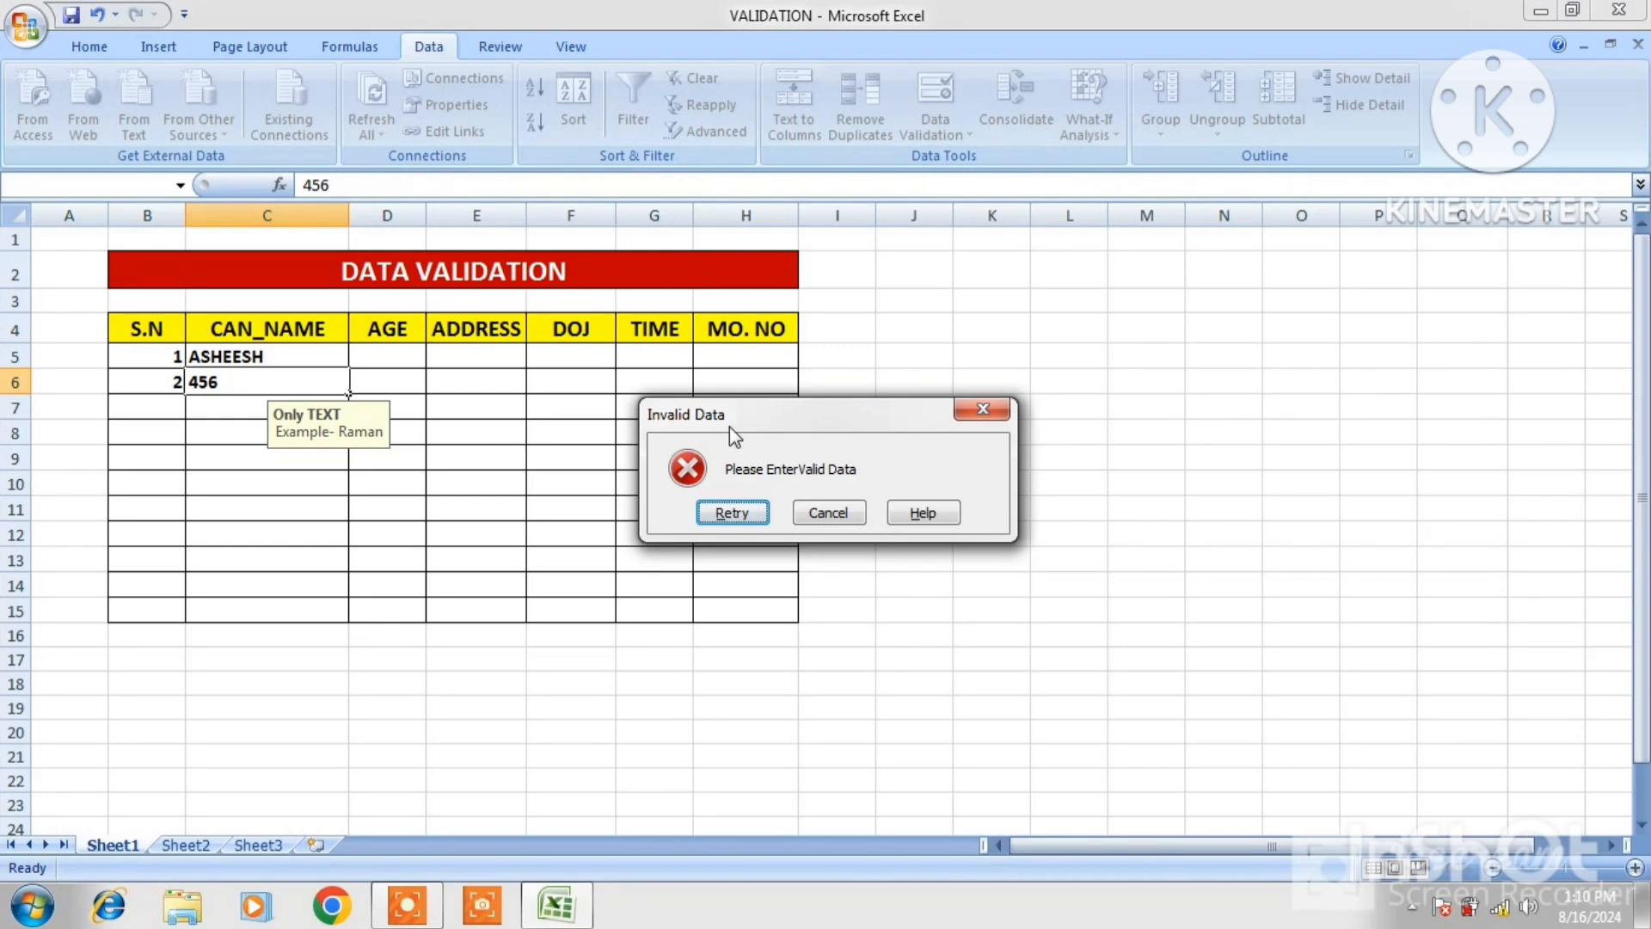
{"action": "left_click", "coordinate": [828, 514]}
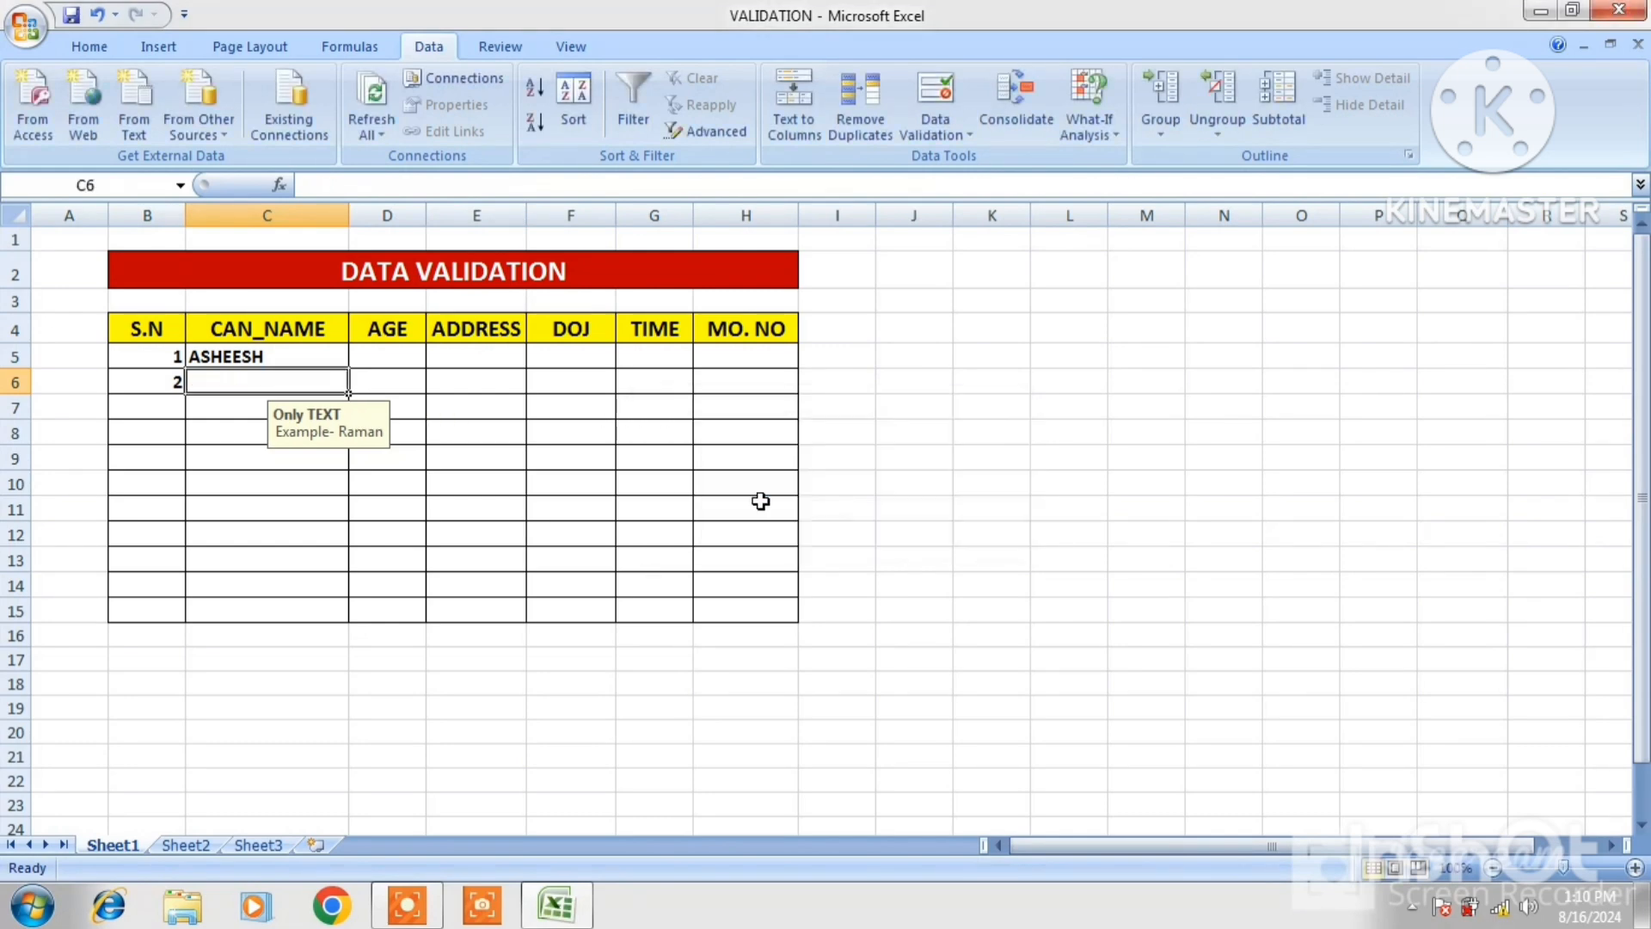
Enter a candidate's first name in cell C9 of the CAN_NAME column.
{"action": "left_click", "coordinate": [267, 467]}
{"action": "type", "text": "A"}
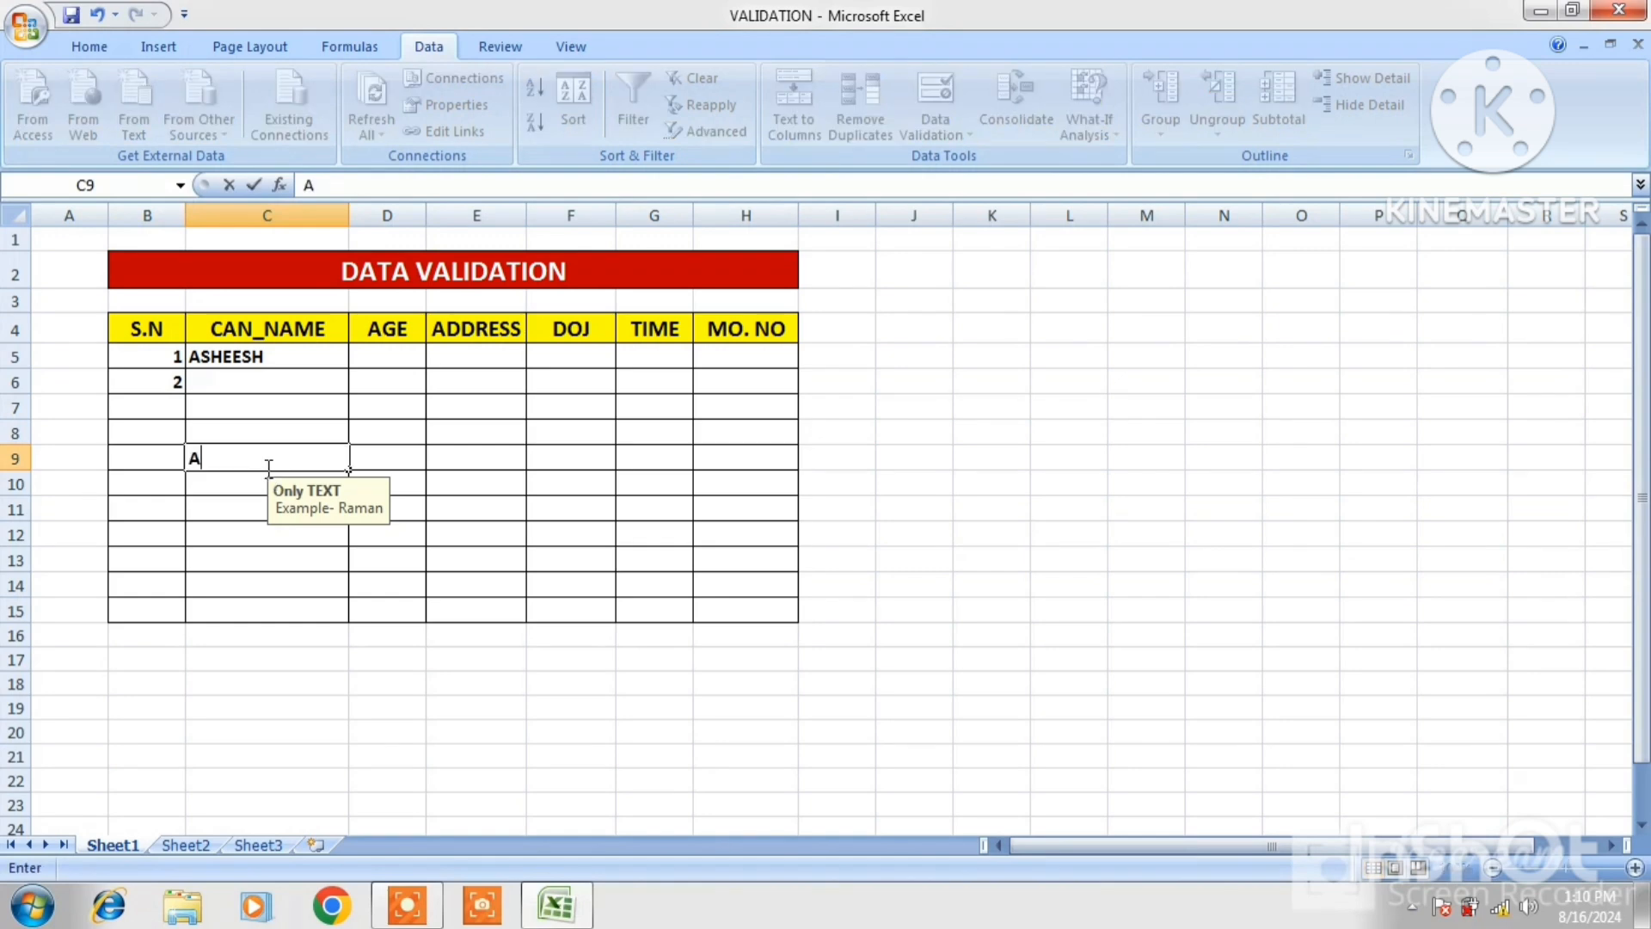
{"action": "type", "text": "KASH"}
{"action": "key", "text": "Return"}
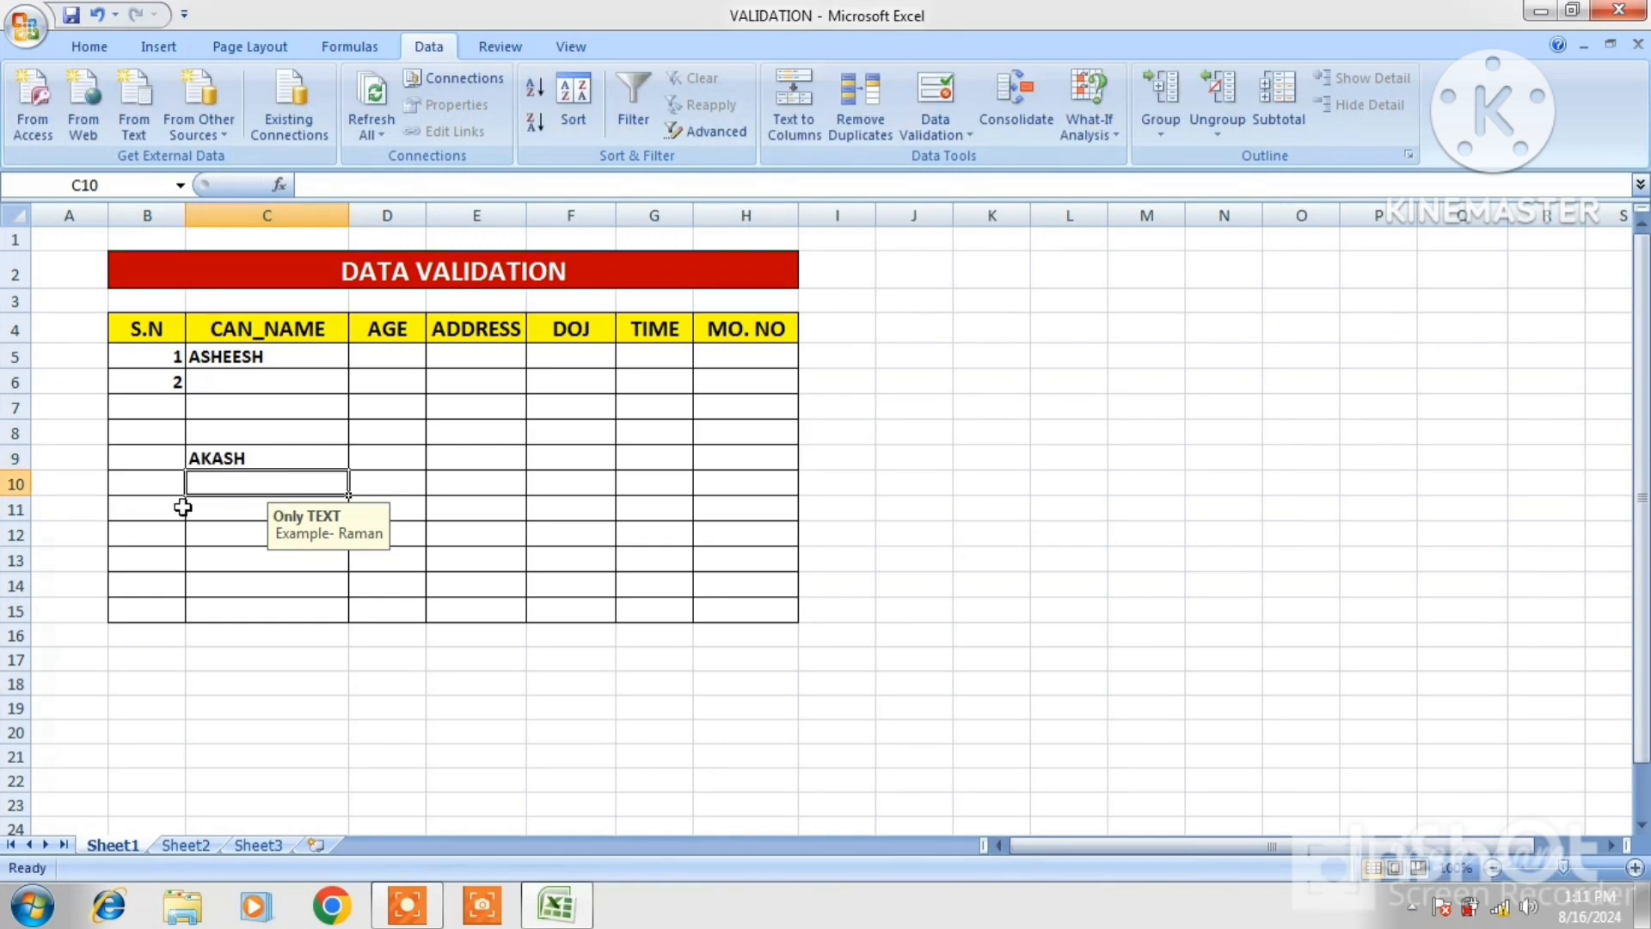
Test the text-only rule again by trying to enter the number 4578 in cell C10.
{"action": "type", "text": "45"}
{"action": "key", "text": "BackSpace"}
{"action": "key", "text": "BackSpace"}
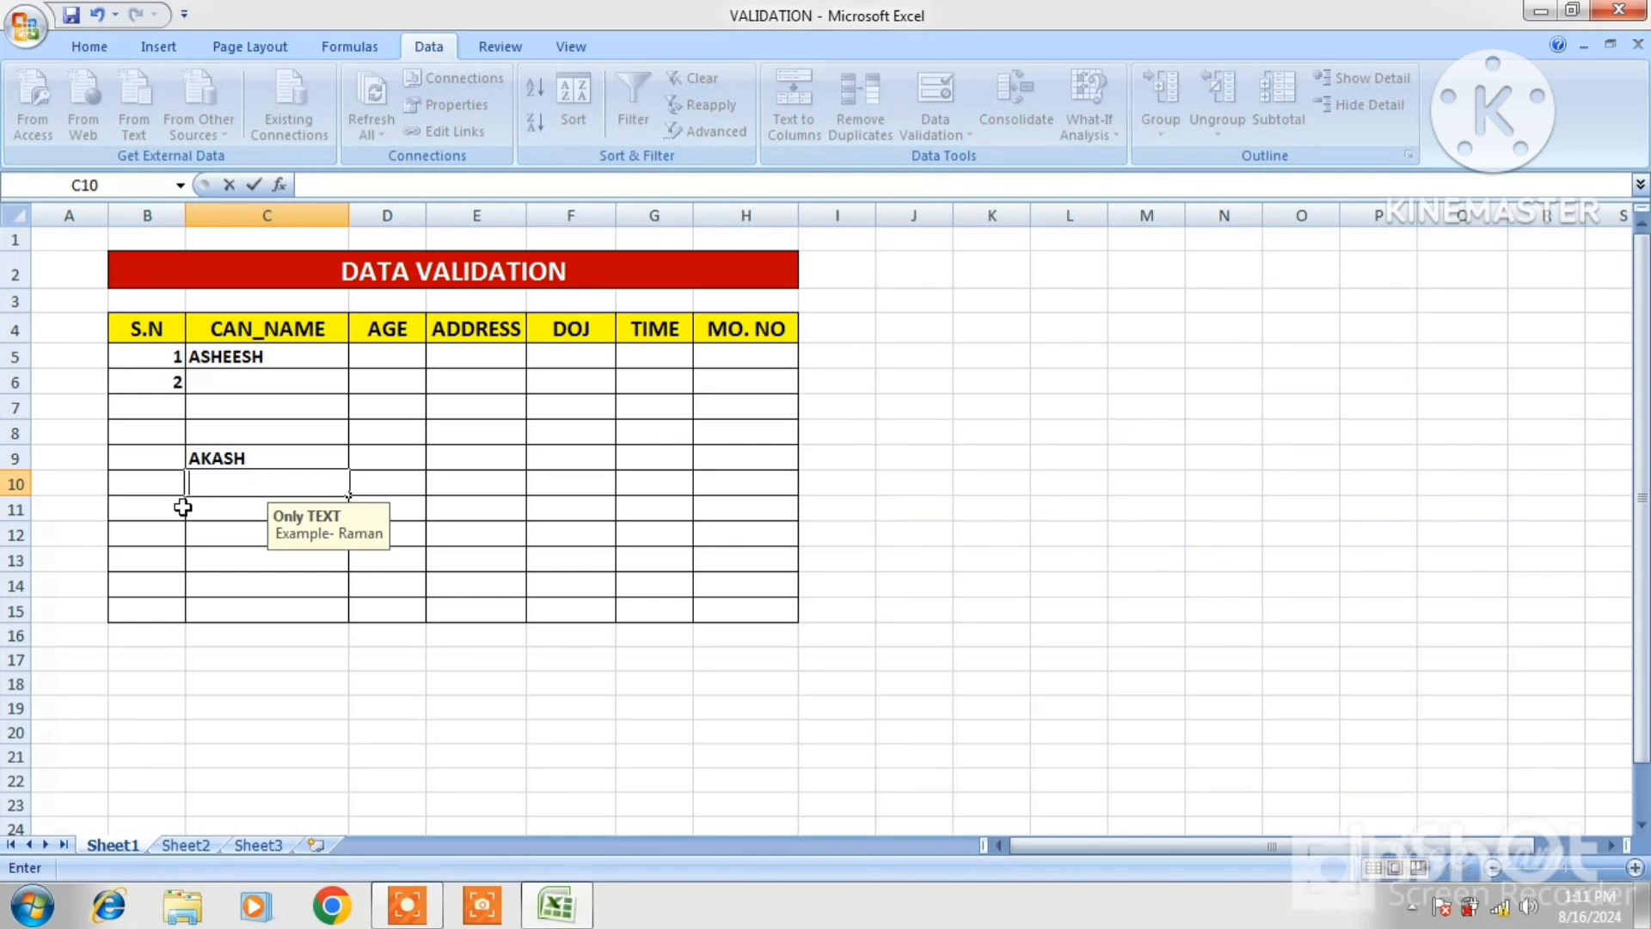
{"action": "type", "text": "4578"}
{"action": "key", "text": "Return"}
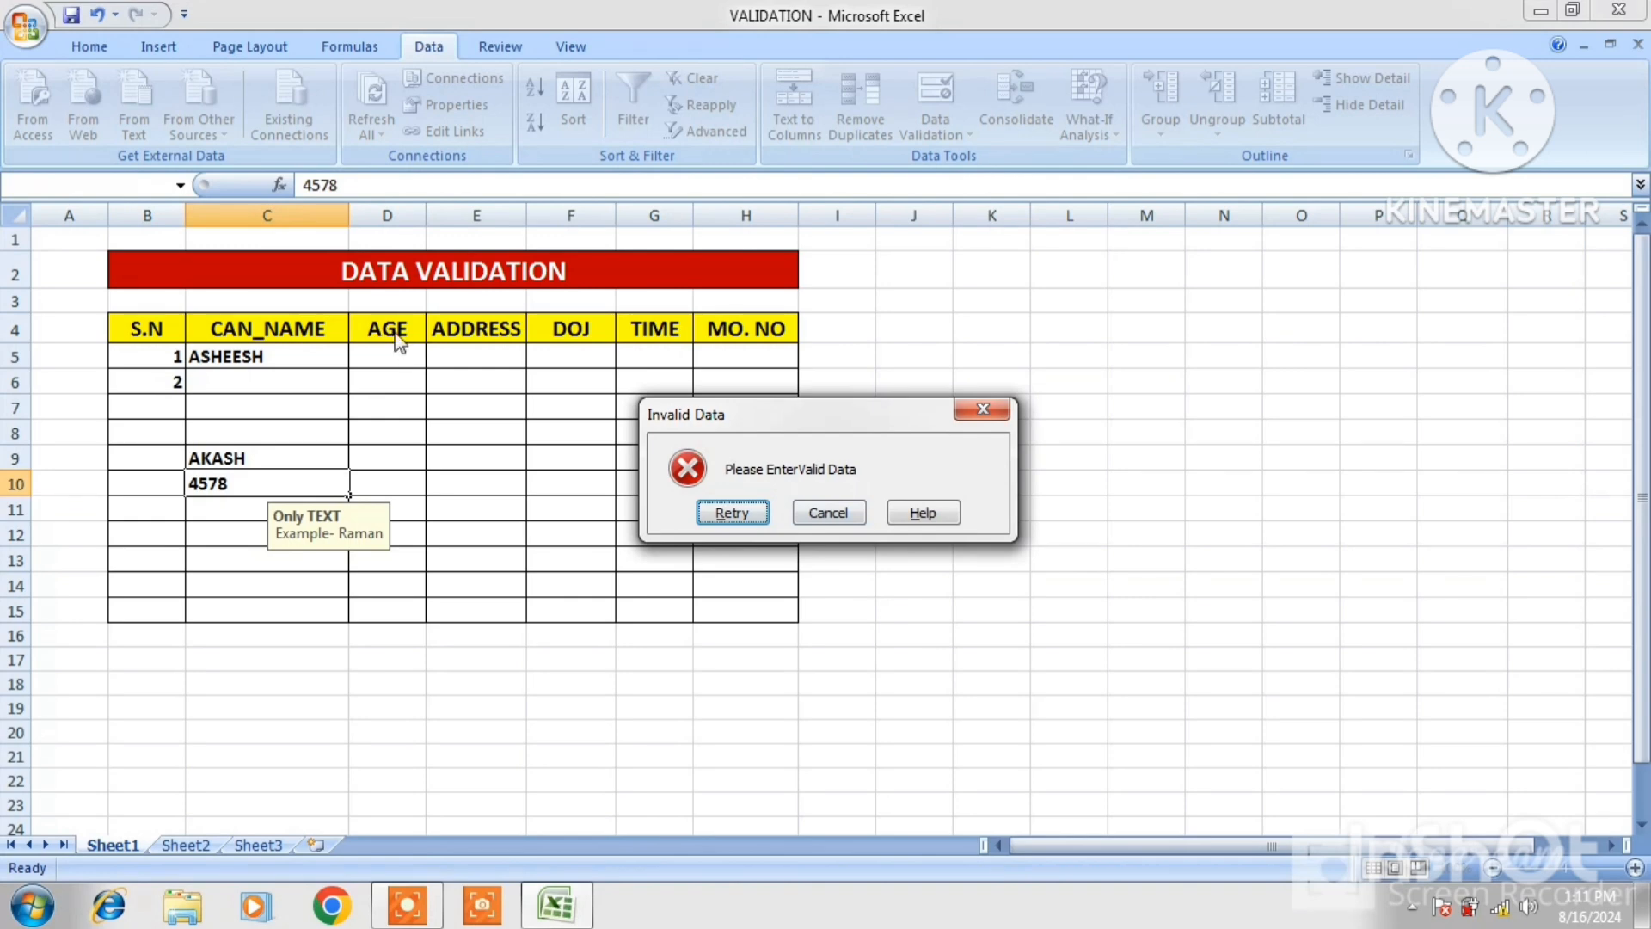
{"action": "left_click", "coordinate": [833, 512]}
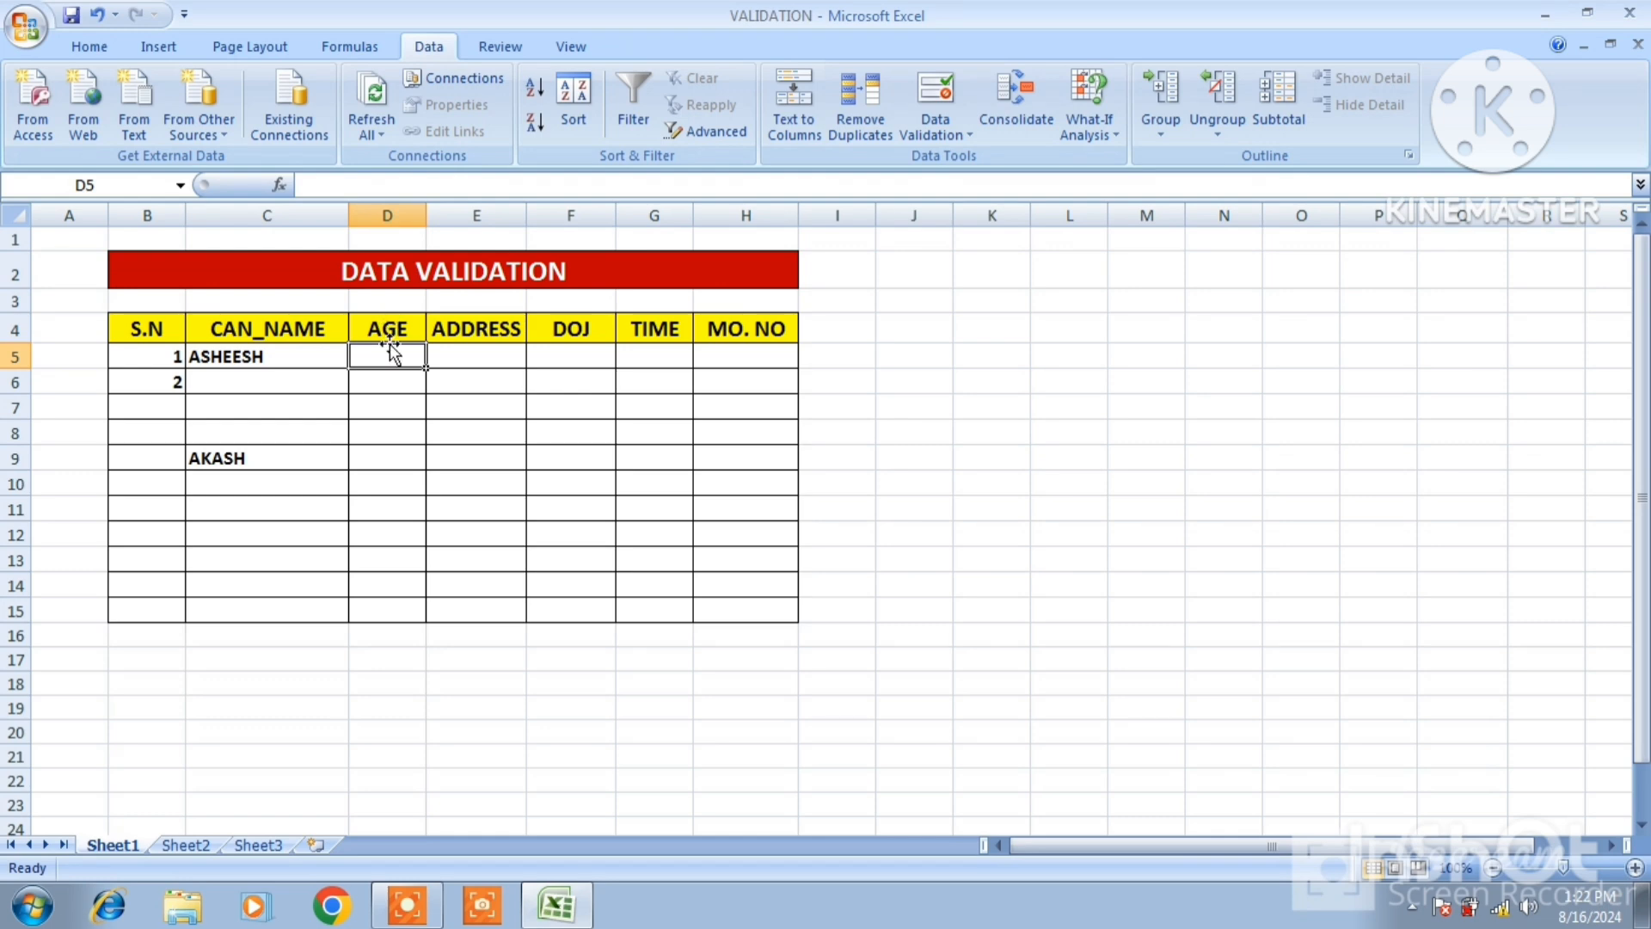
Apply a data validation rule to the AGE cells D5:D15 allowing only whole numbers between 18 and 40.
{"action": "left_click_drag", "start_coordinate": [389, 354], "coordinate": [386, 600]}
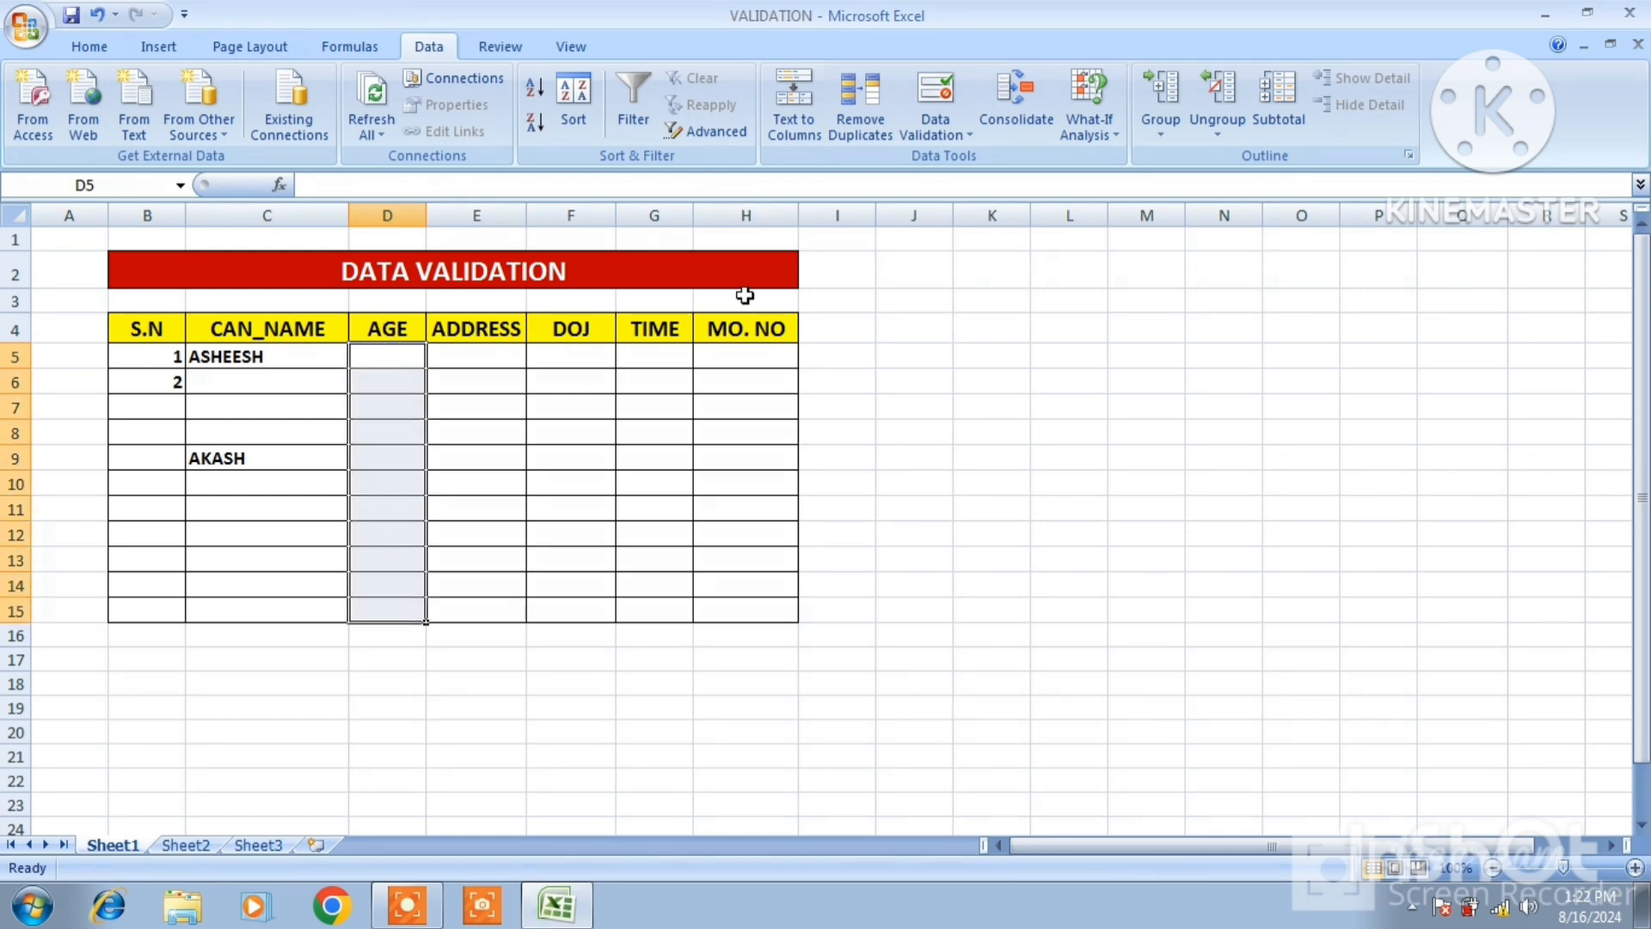
{"action": "left_click", "coordinate": [967, 134]}
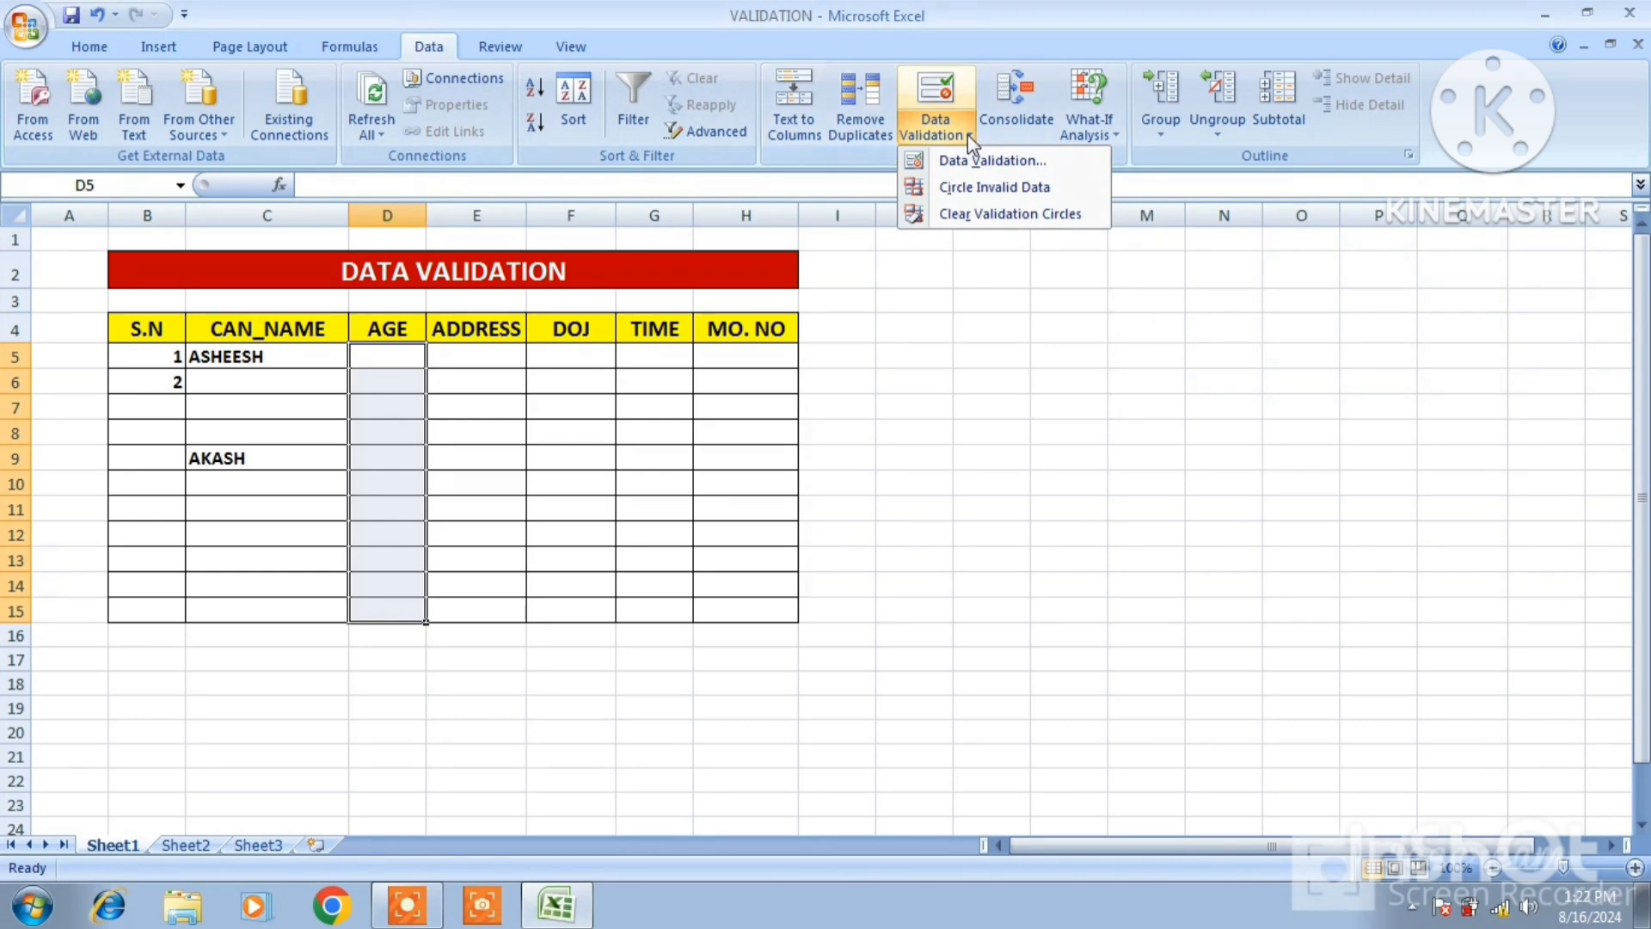
{"action": "left_click", "coordinate": [976, 160]}
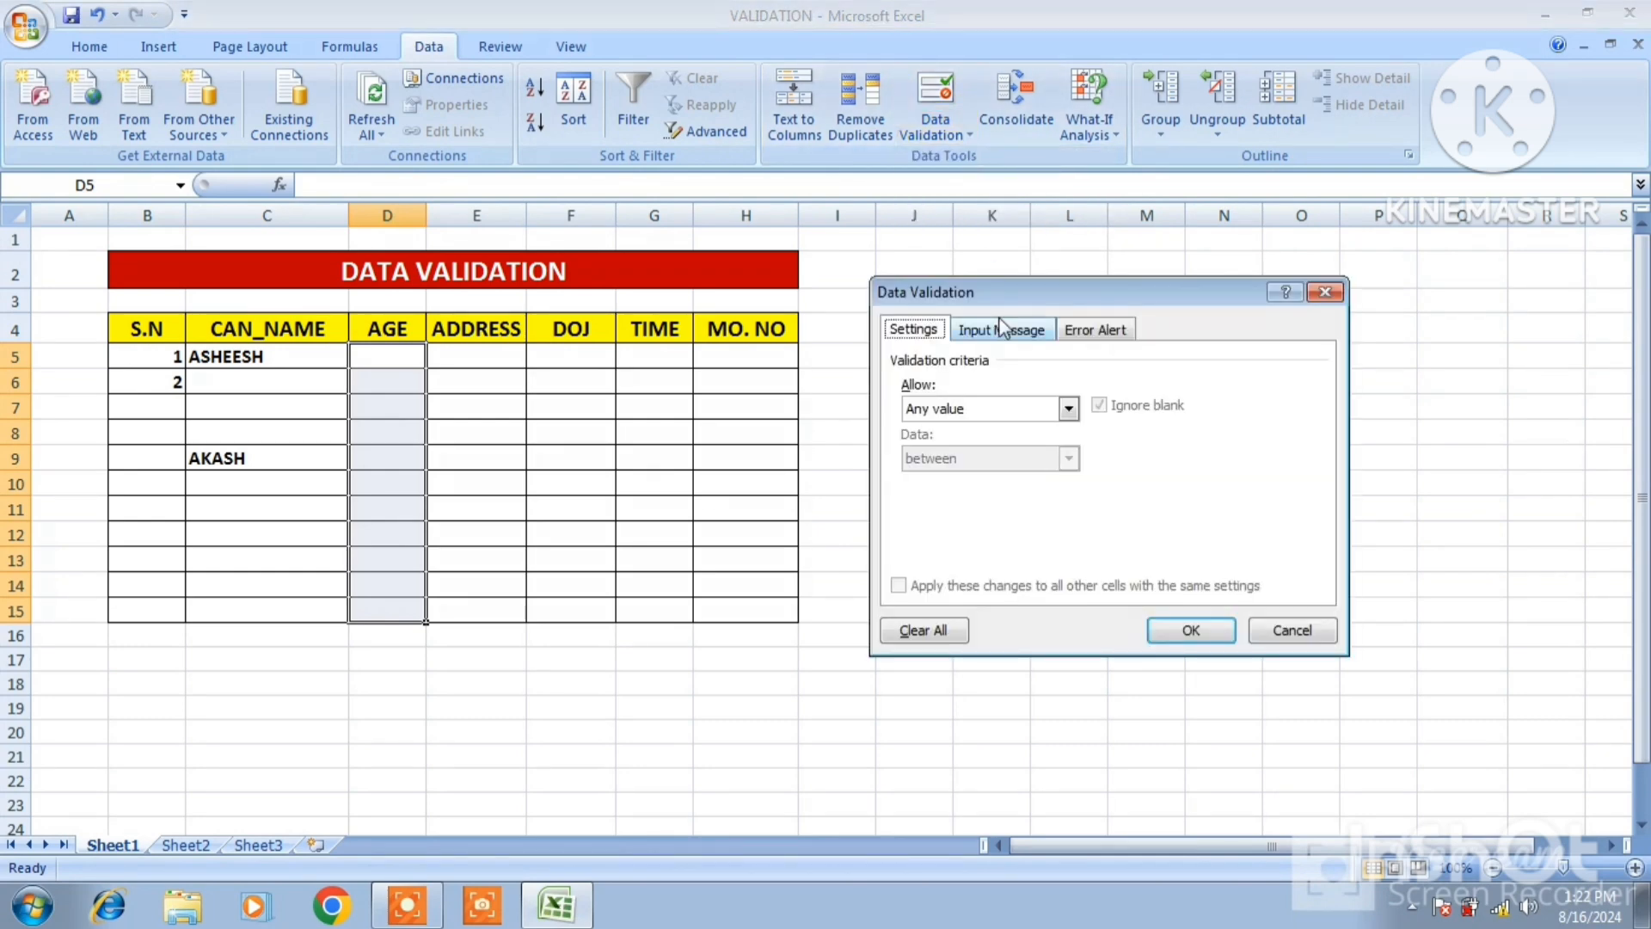
{"action": "left_click", "coordinate": [1070, 409]}
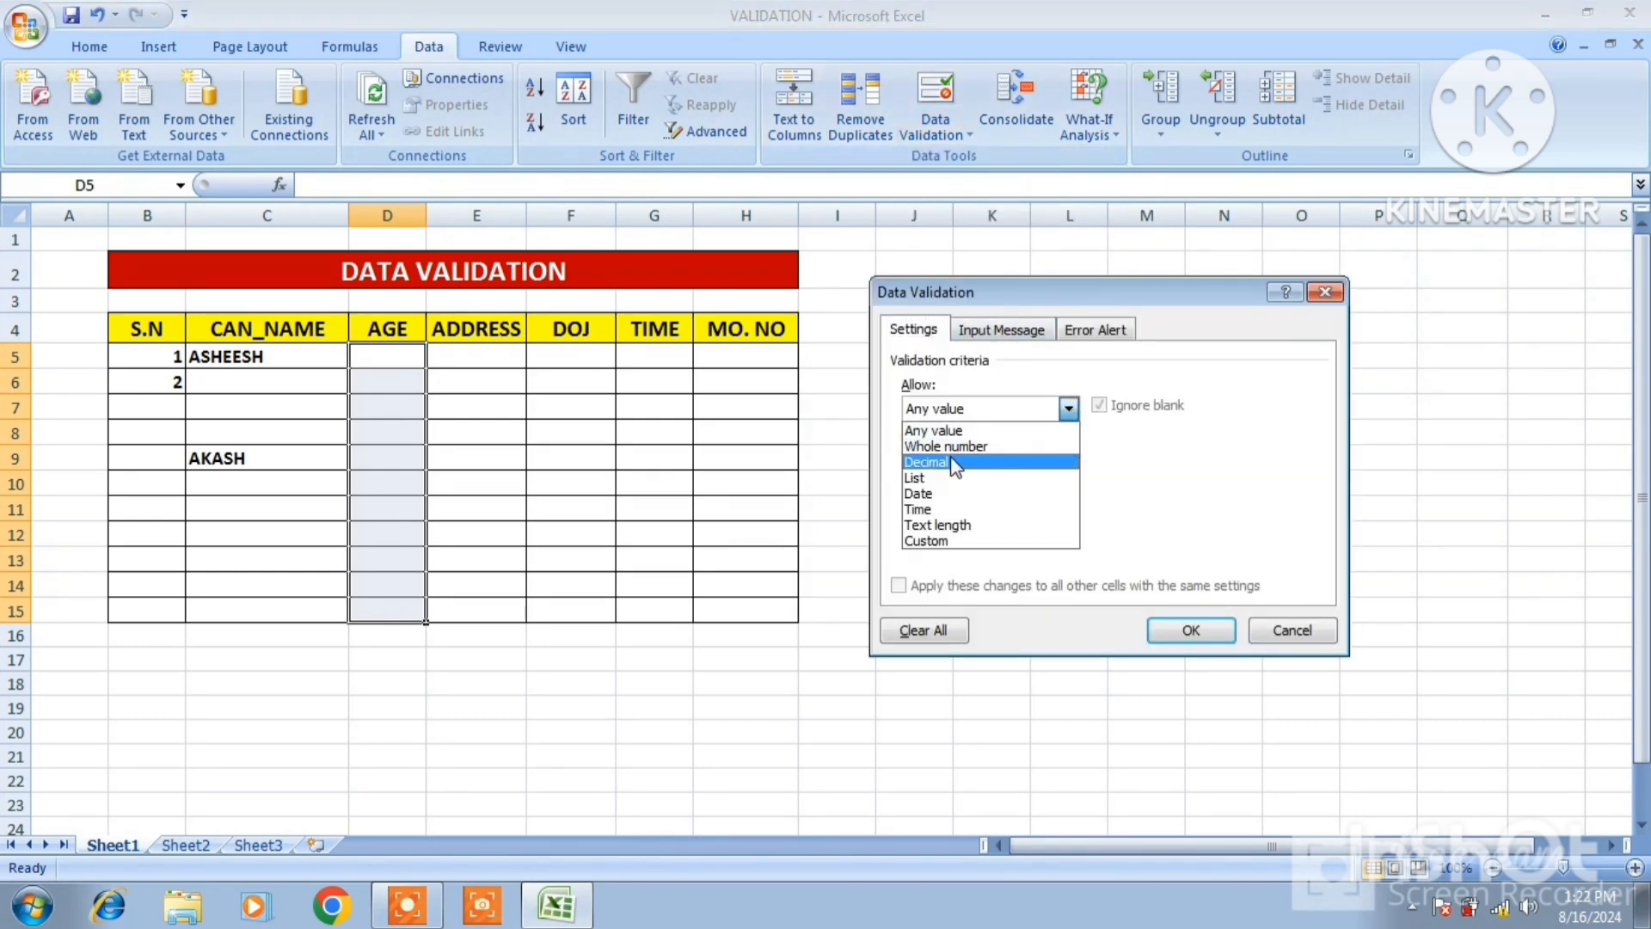
{"action": "left_click", "coordinate": [956, 447]}
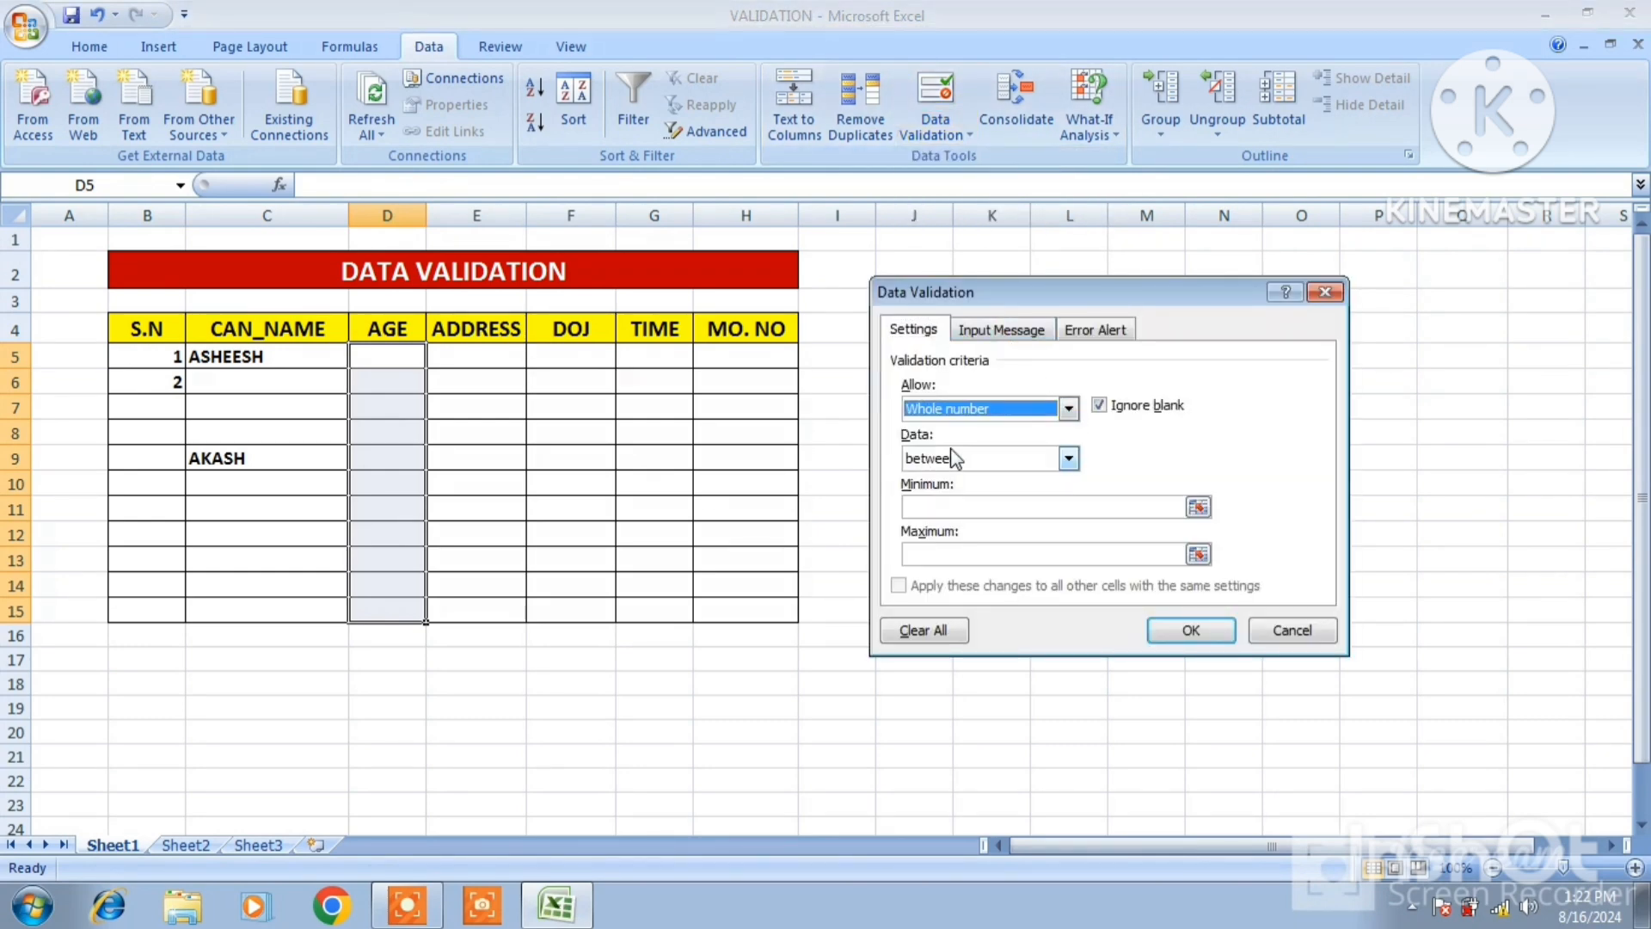
{"action": "left_click", "coordinate": [958, 506]}
{"action": "type", "text": "18"}
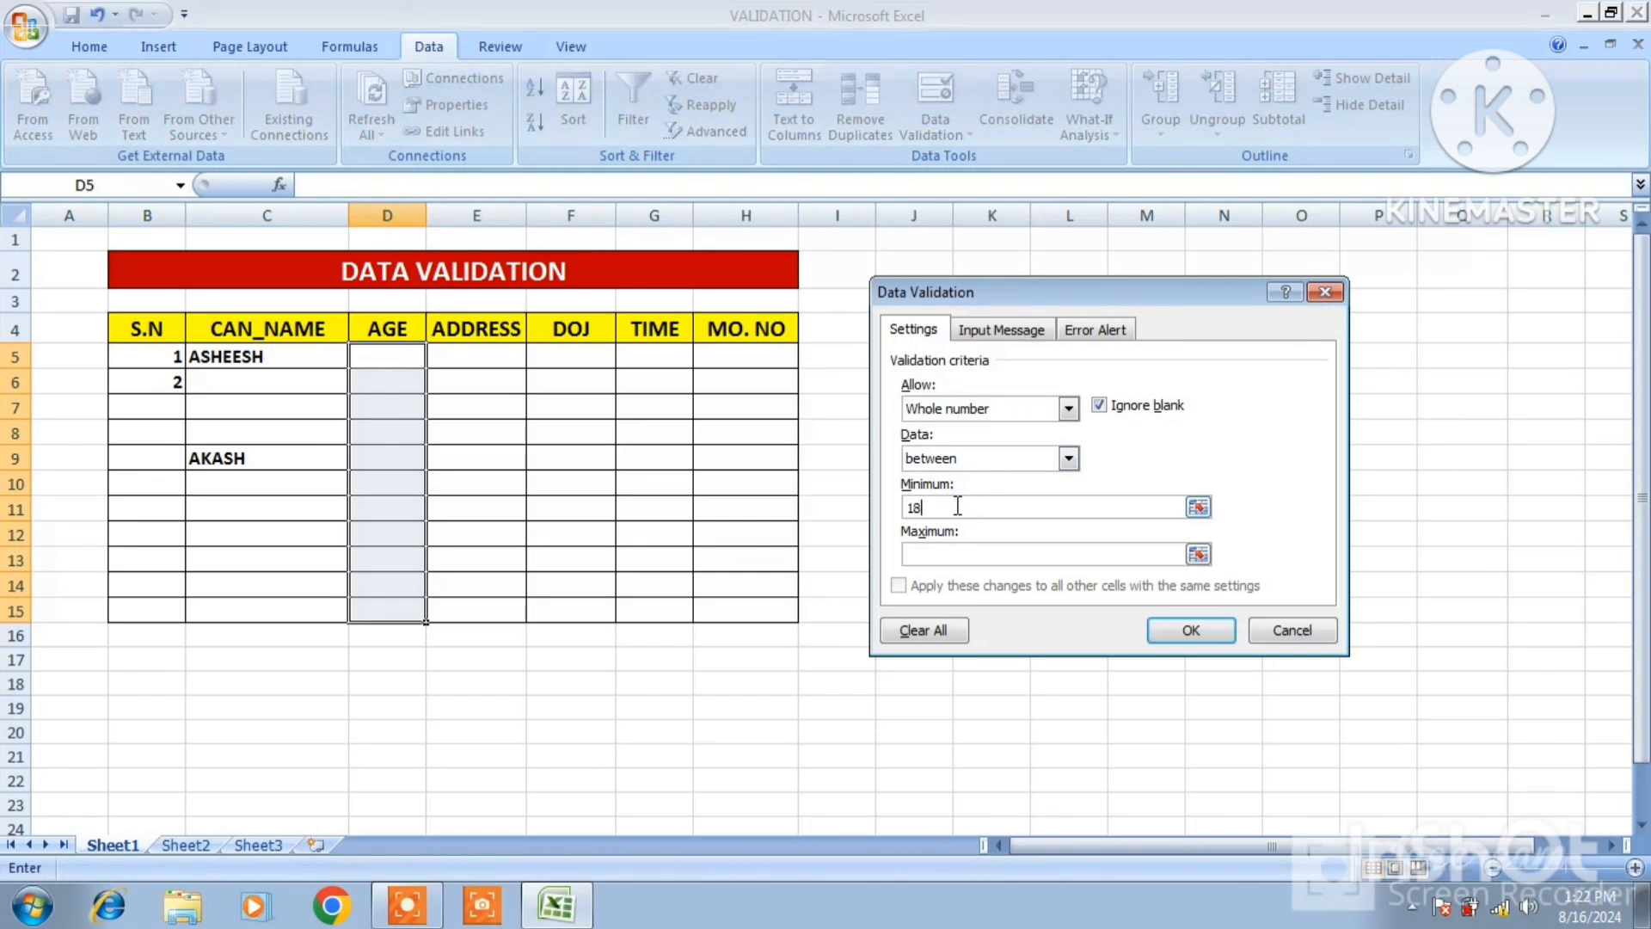
{"action": "left_click", "coordinate": [976, 556]}
{"action": "type", "text": "40"}
{"action": "left_click", "coordinate": [1161, 630]}
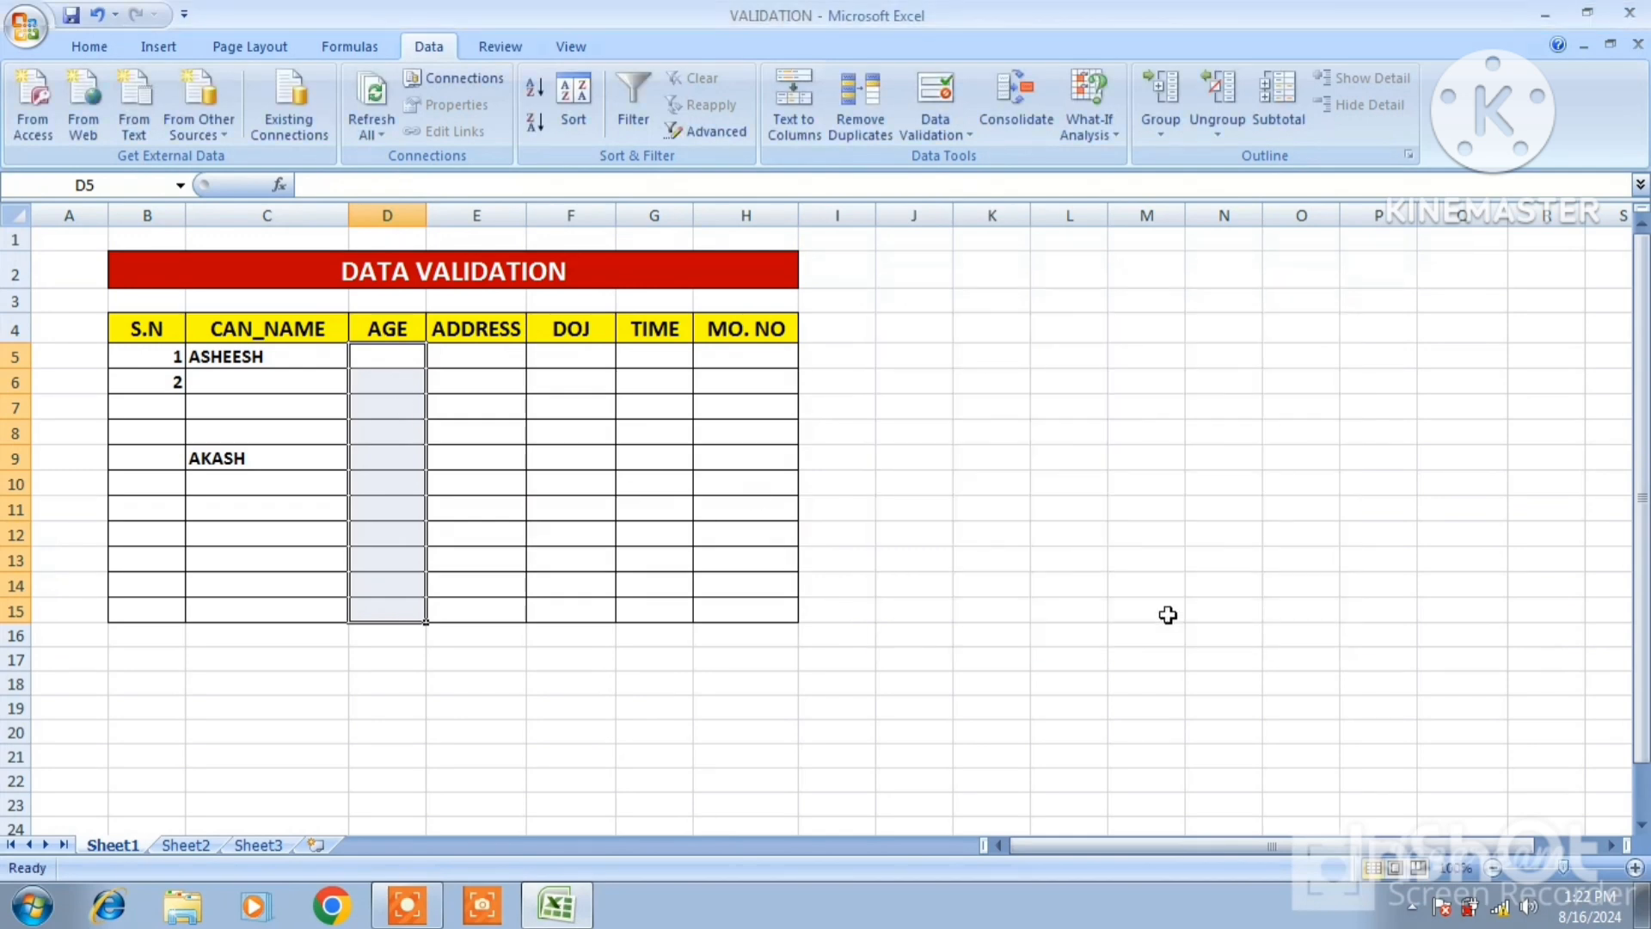
Enter the valid ages 18 in cell D5, 40 in D15 and 35 in D11.
{"action": "left_click", "coordinate": [389, 356]}
{"action": "type", "text": "1"}
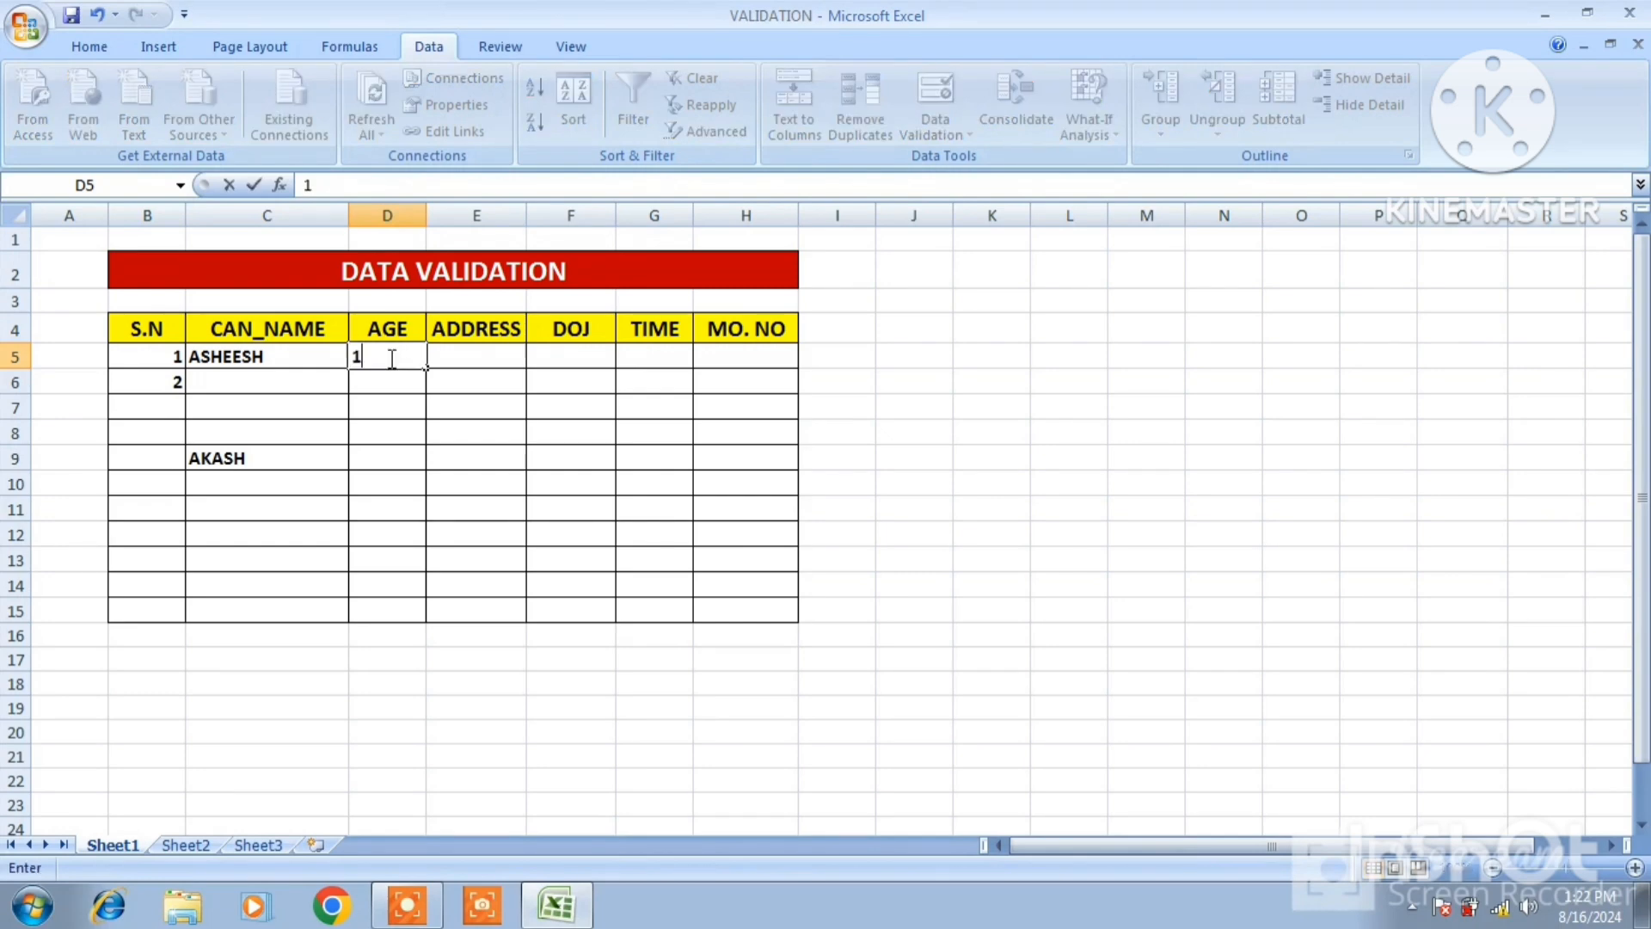
{"action": "type", "text": "8"}
{"action": "key", "text": "Return"}
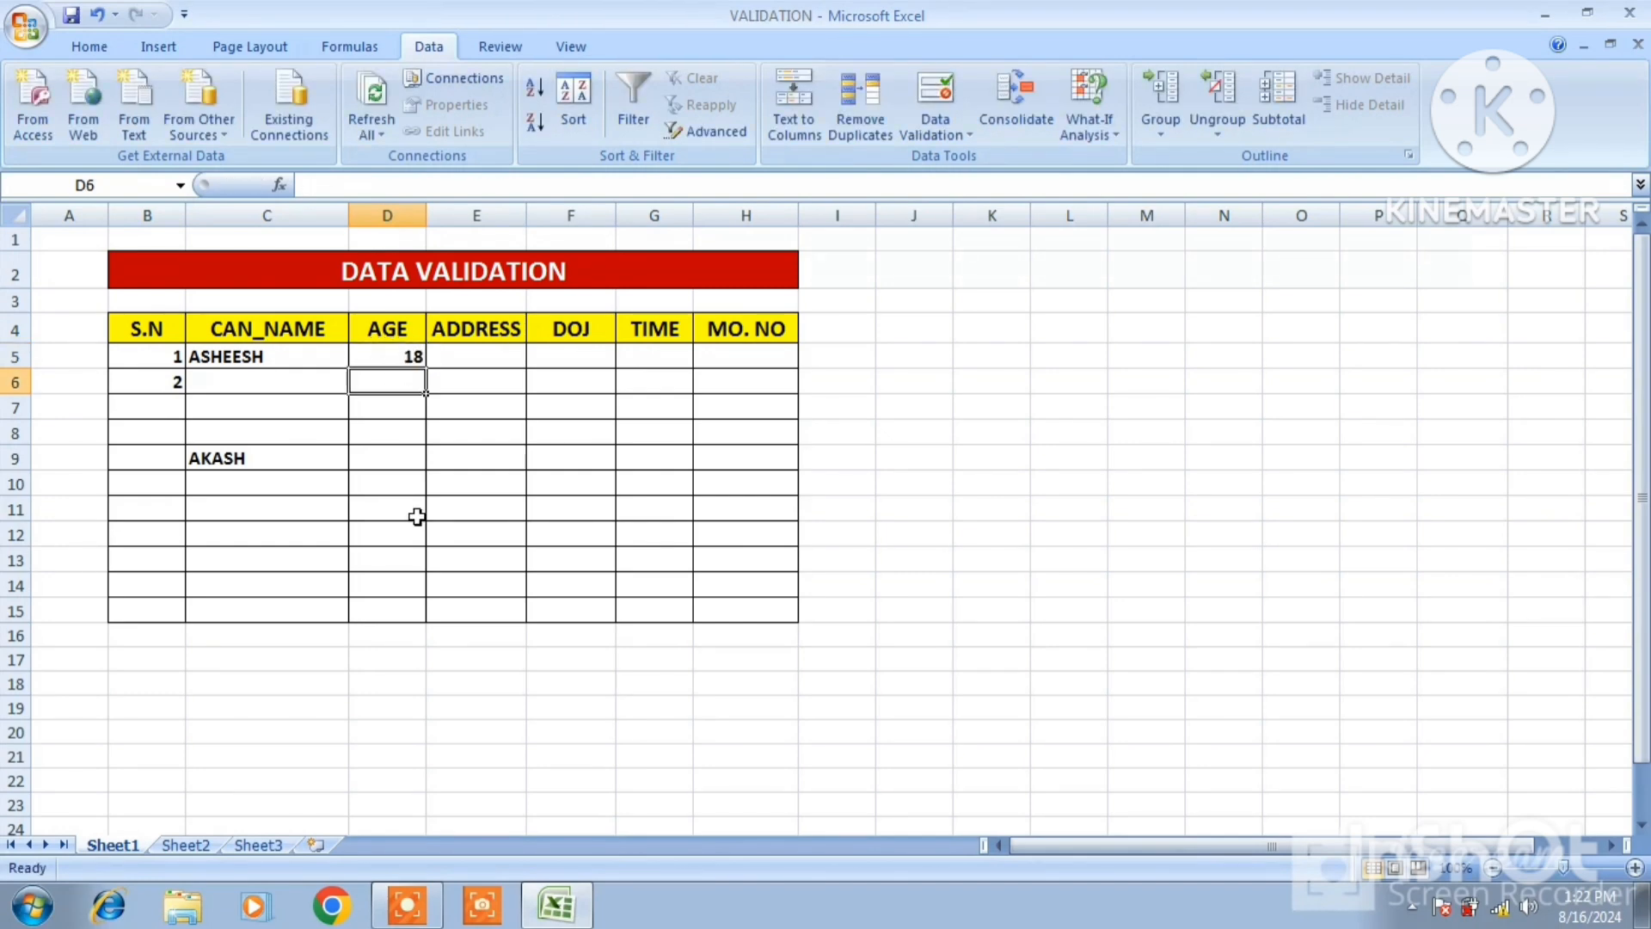
{"action": "left_click", "coordinate": [387, 610]}
{"action": "type", "text": "4"}
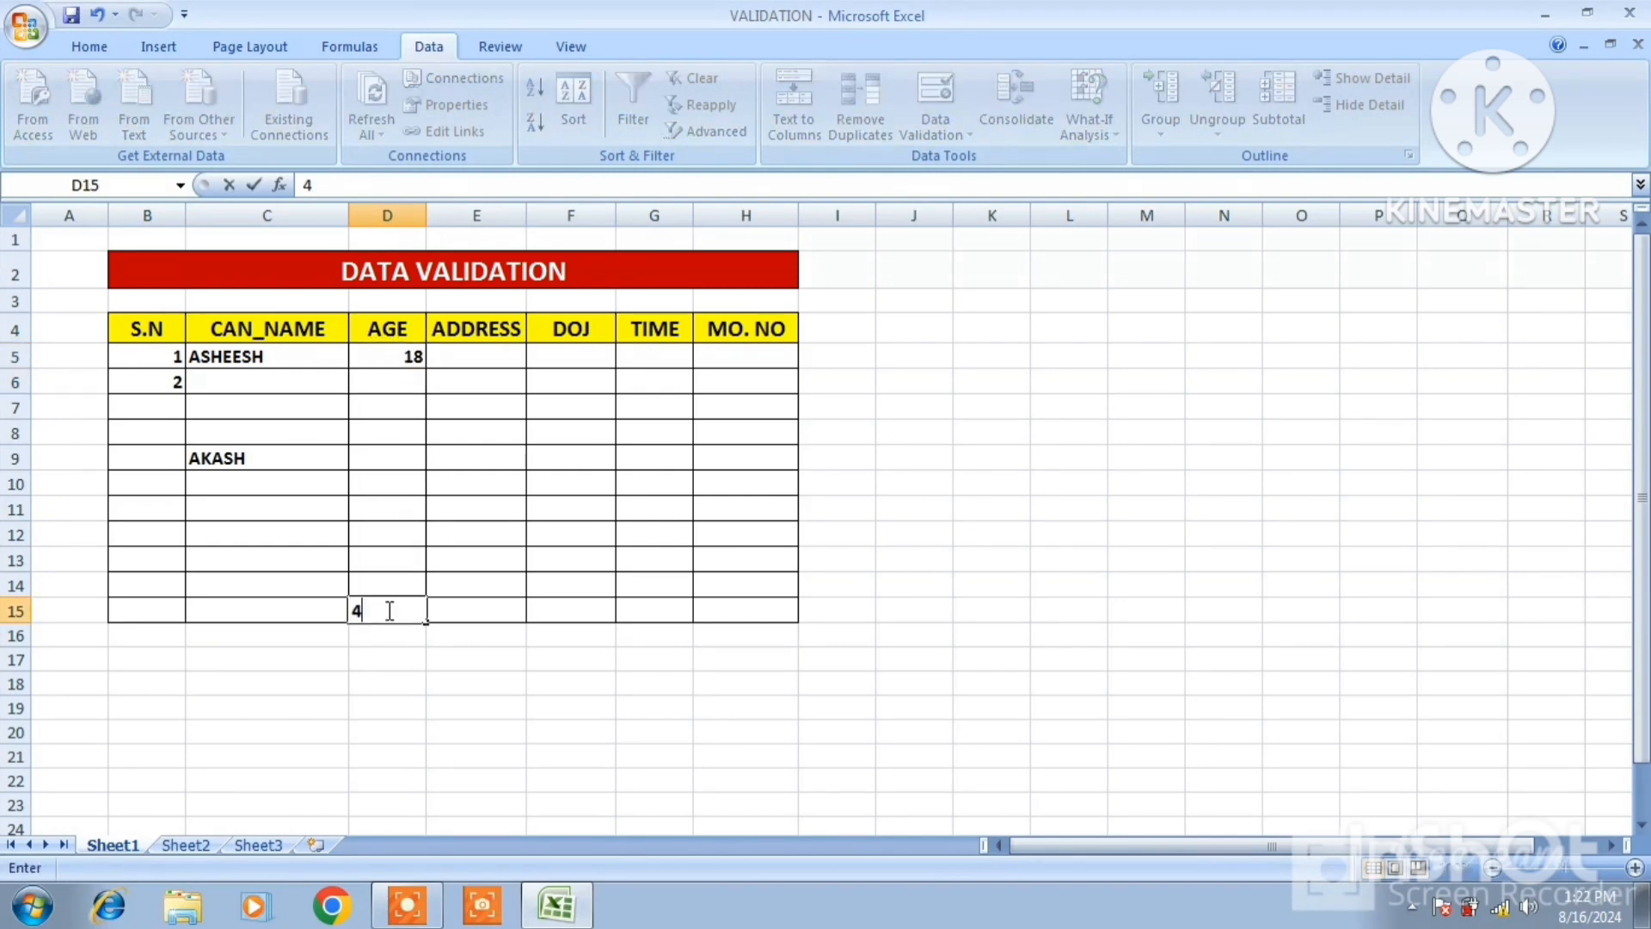
{"action": "type", "text": "0"}
{"action": "left_click", "coordinate": [386, 506]}
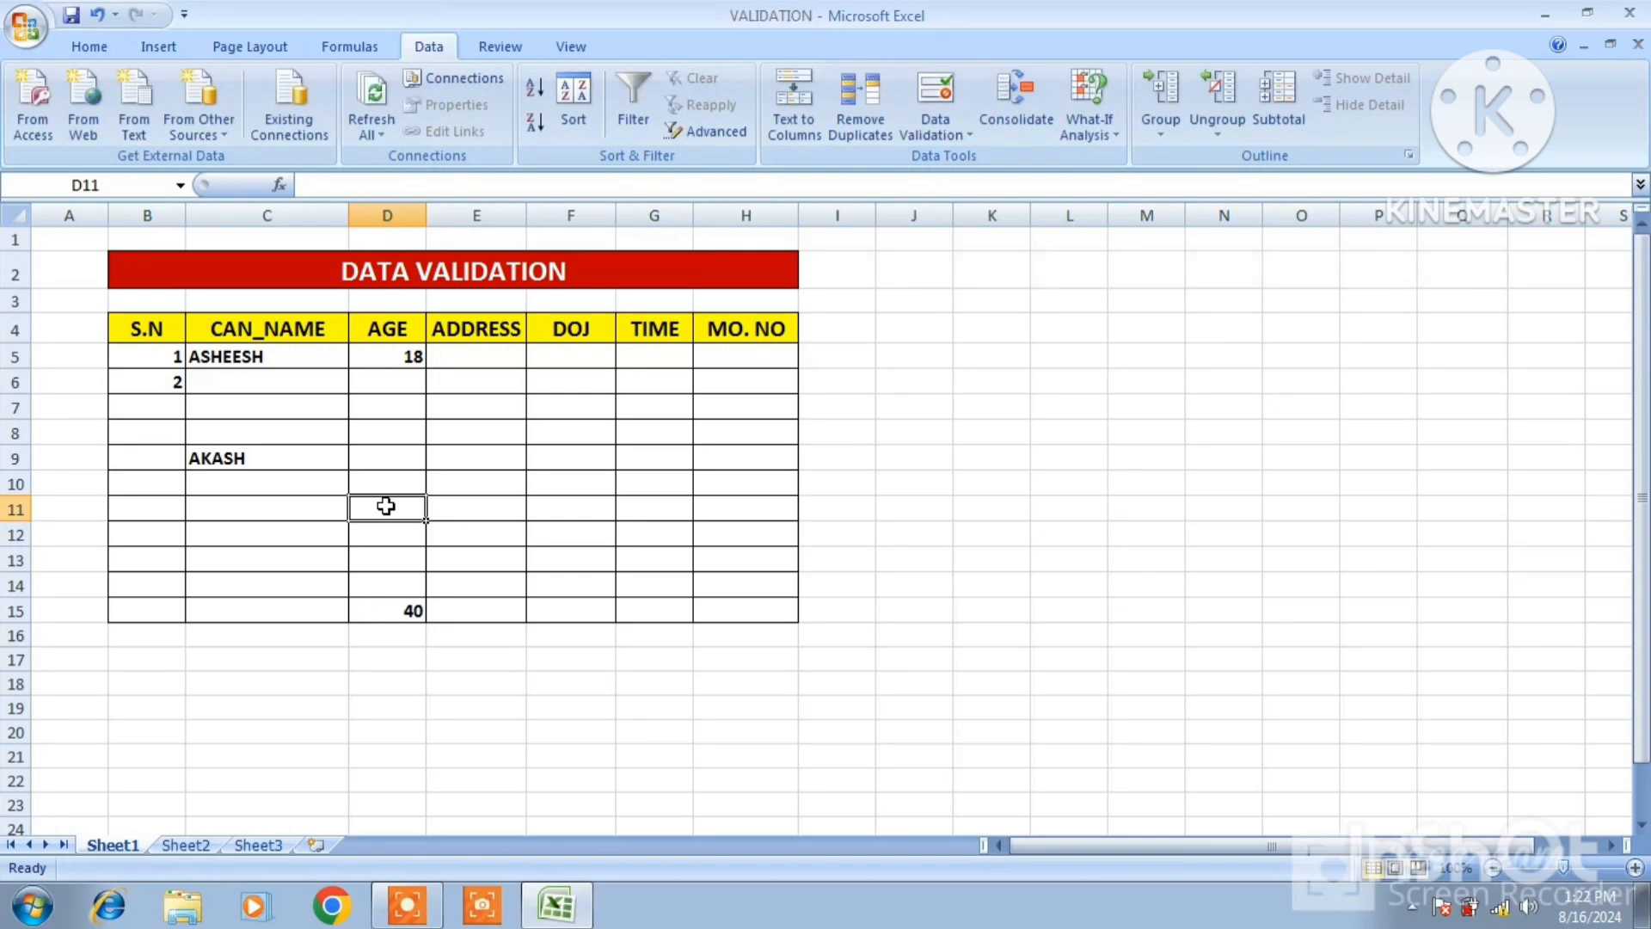
{"action": "type", "text": "35"}
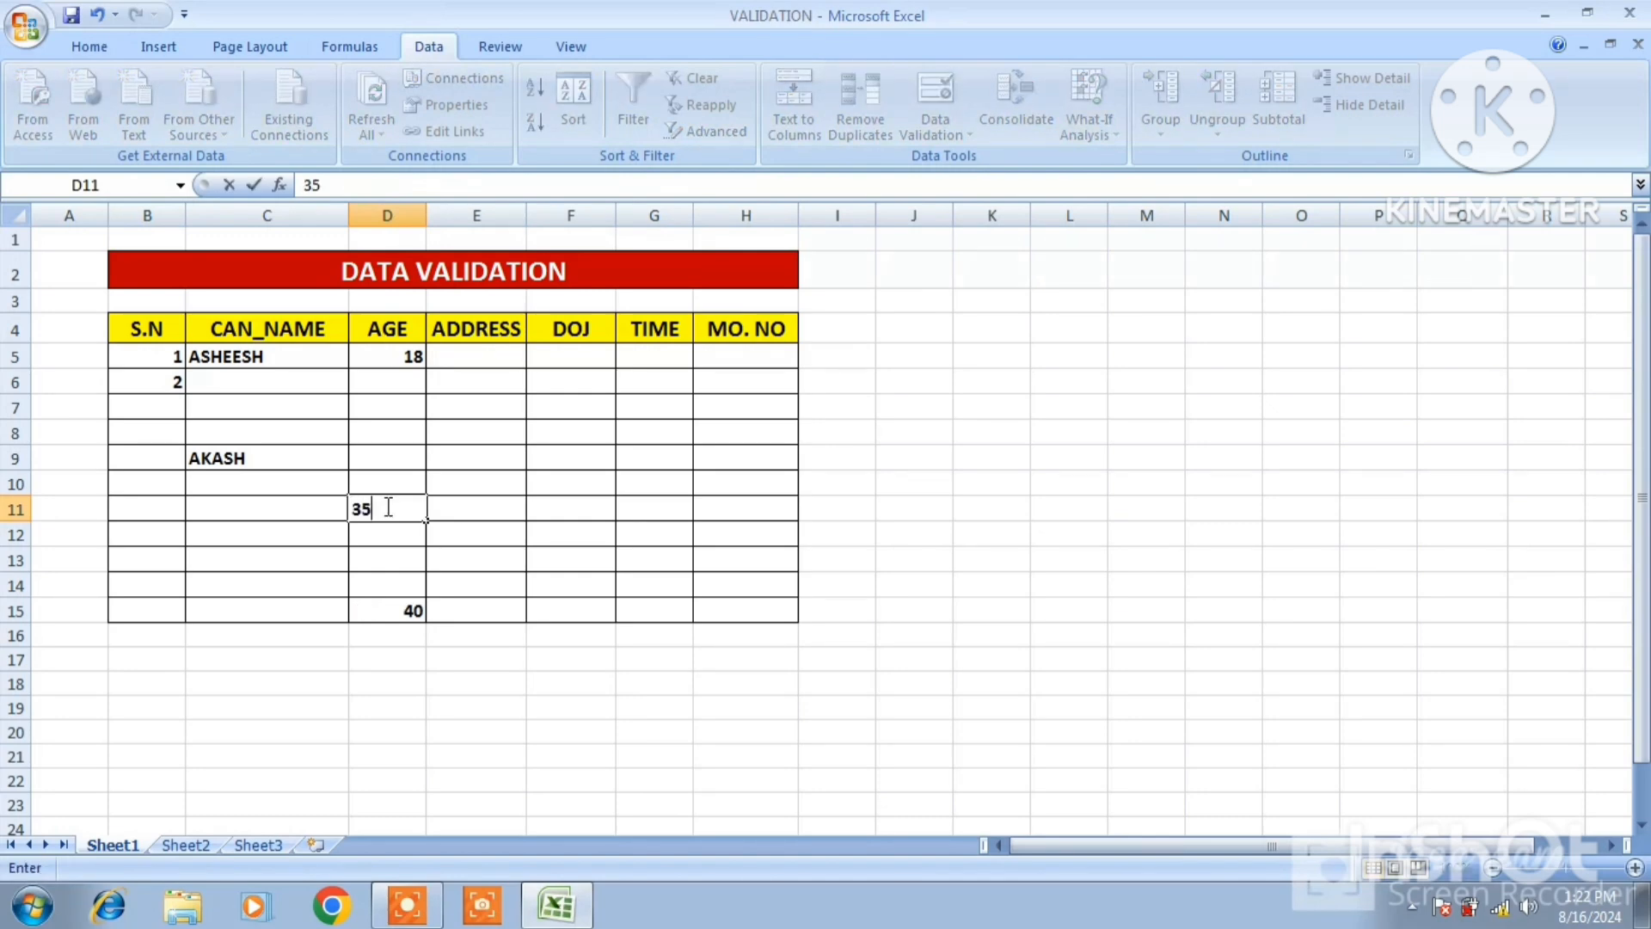
{"action": "key", "text": "Return"}
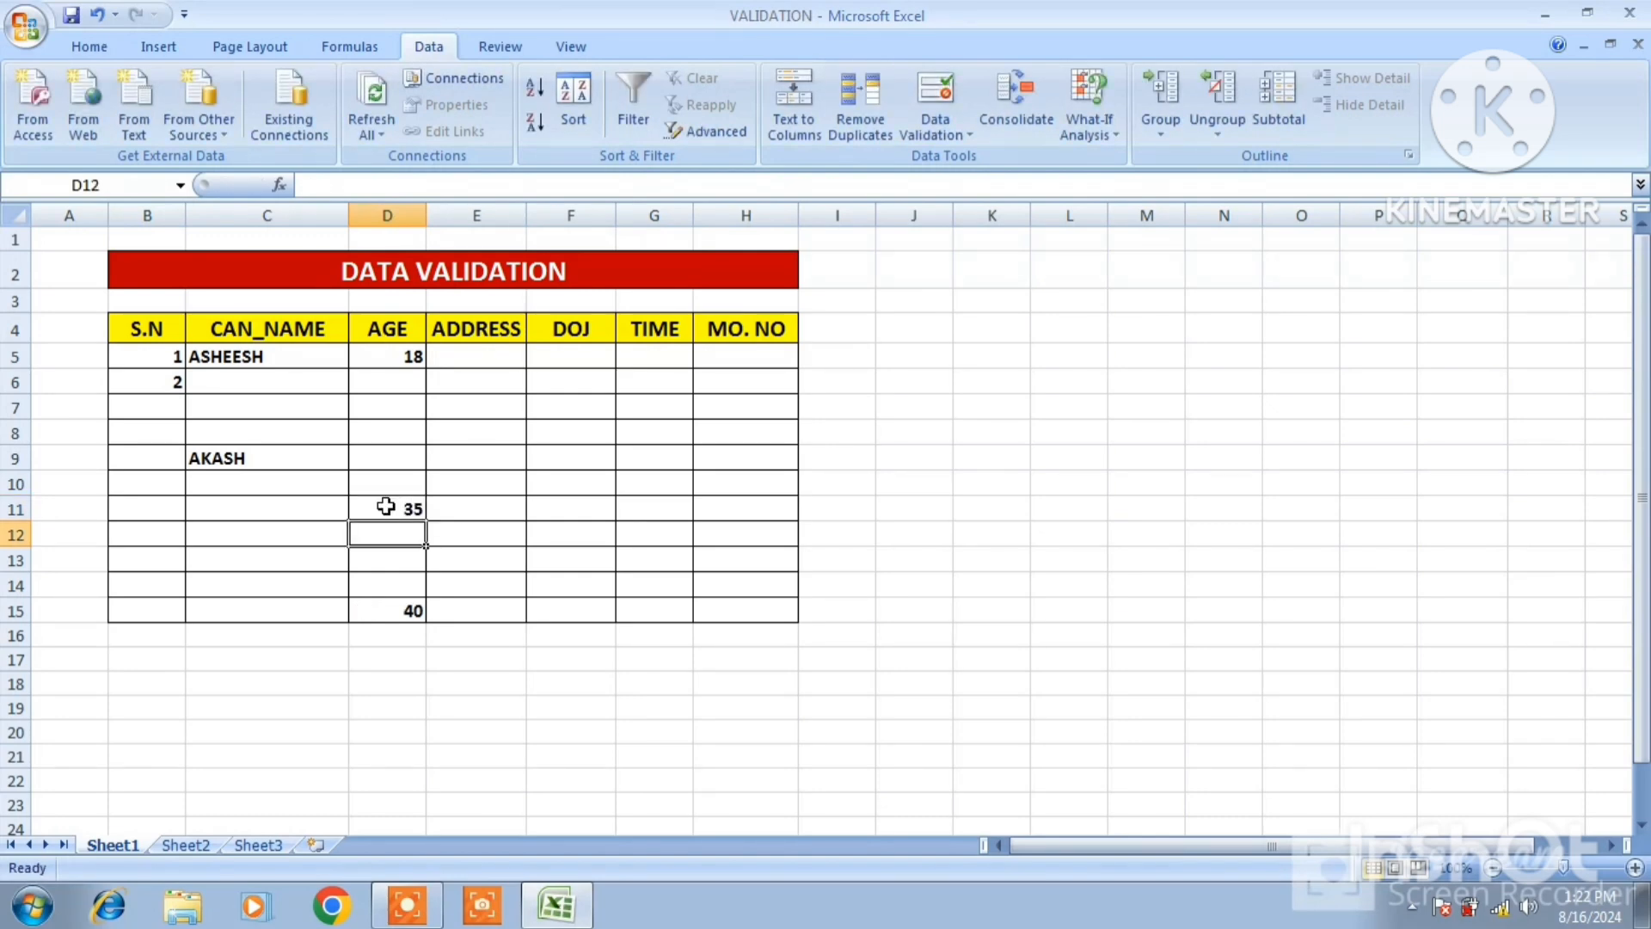
Test the AGE limits by trying to enter 17 in cell D7 and 42 in cell D13.
{"action": "left_click", "coordinate": [392, 407]}
{"action": "type", "text": "17"}
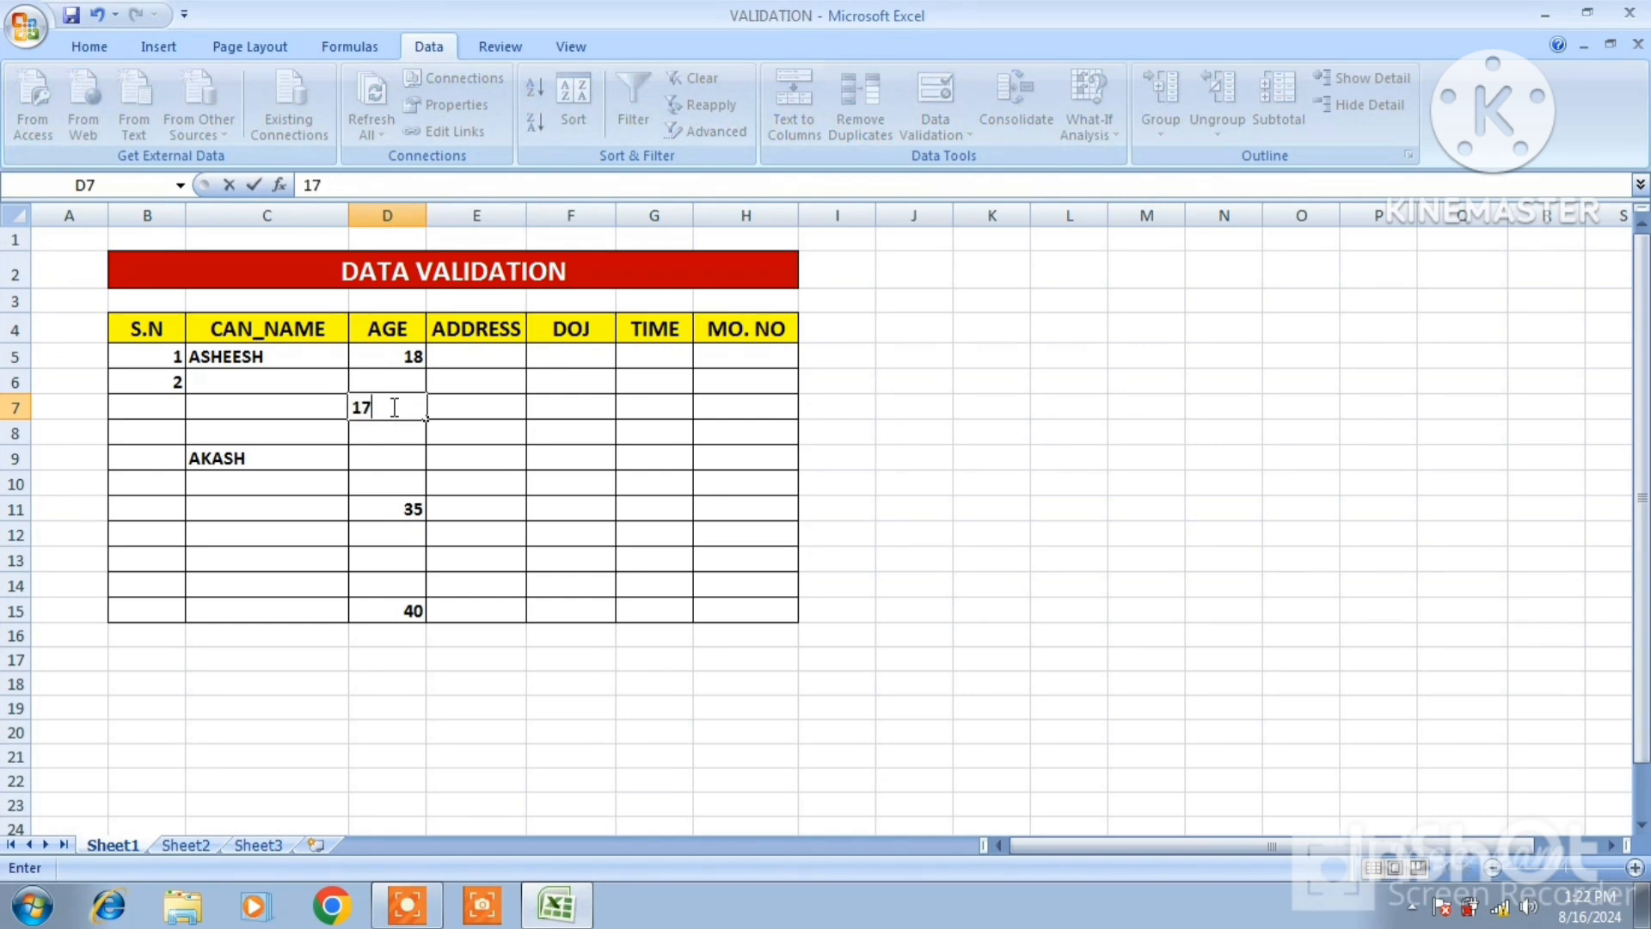
{"action": "key", "text": "Return"}
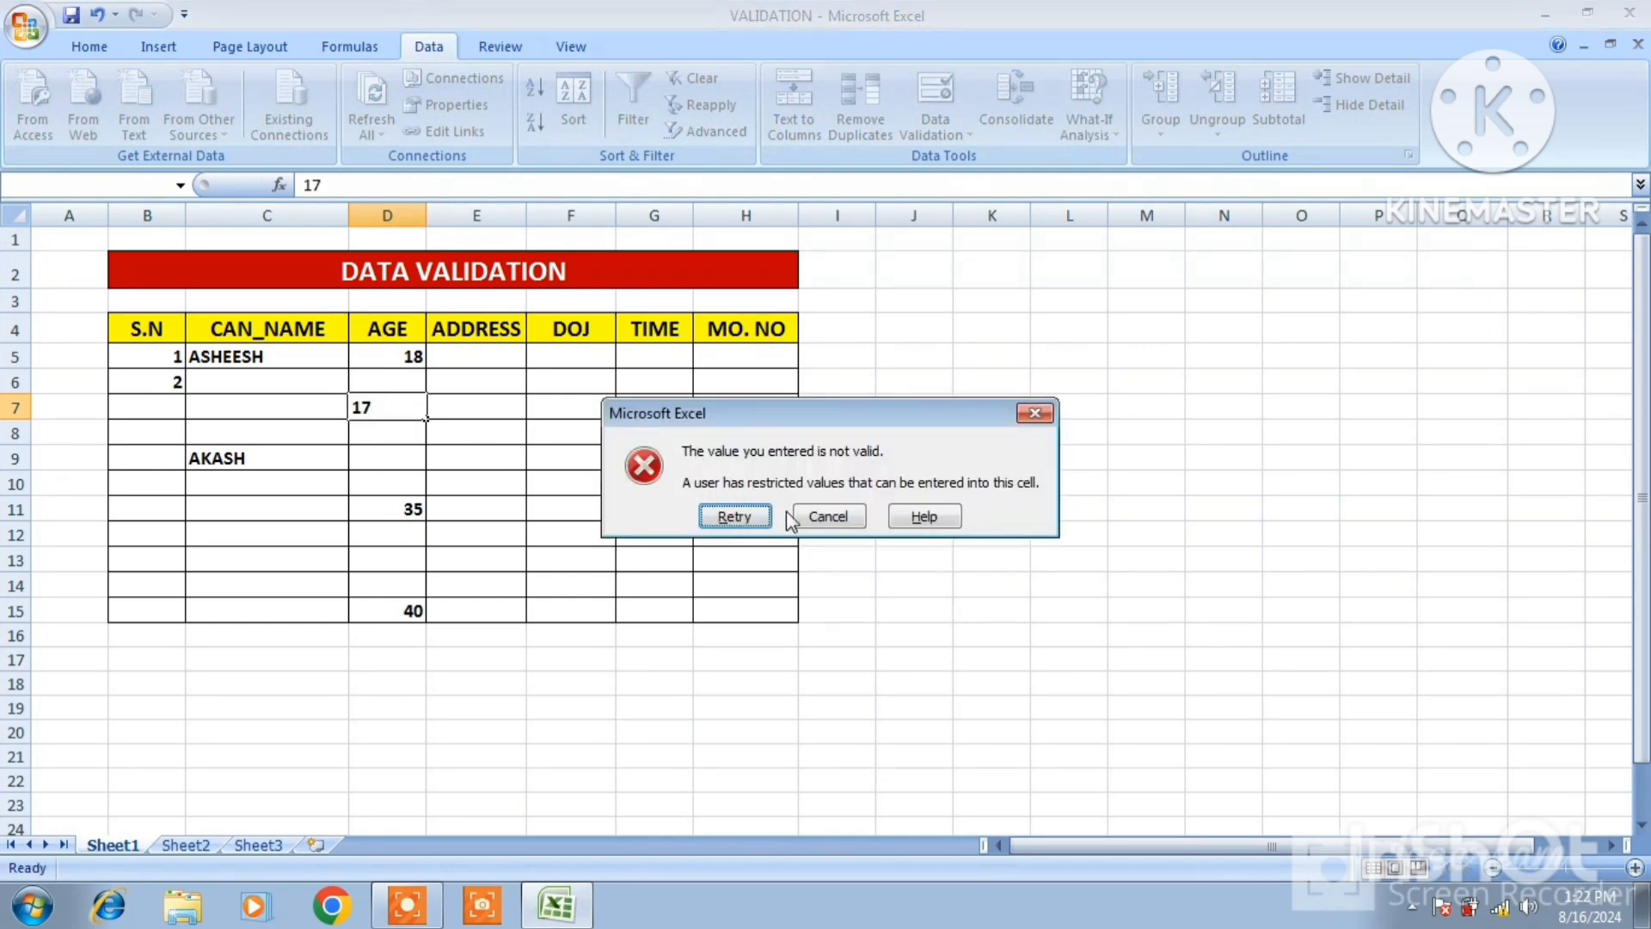
{"action": "left_click", "coordinate": [846, 514]}
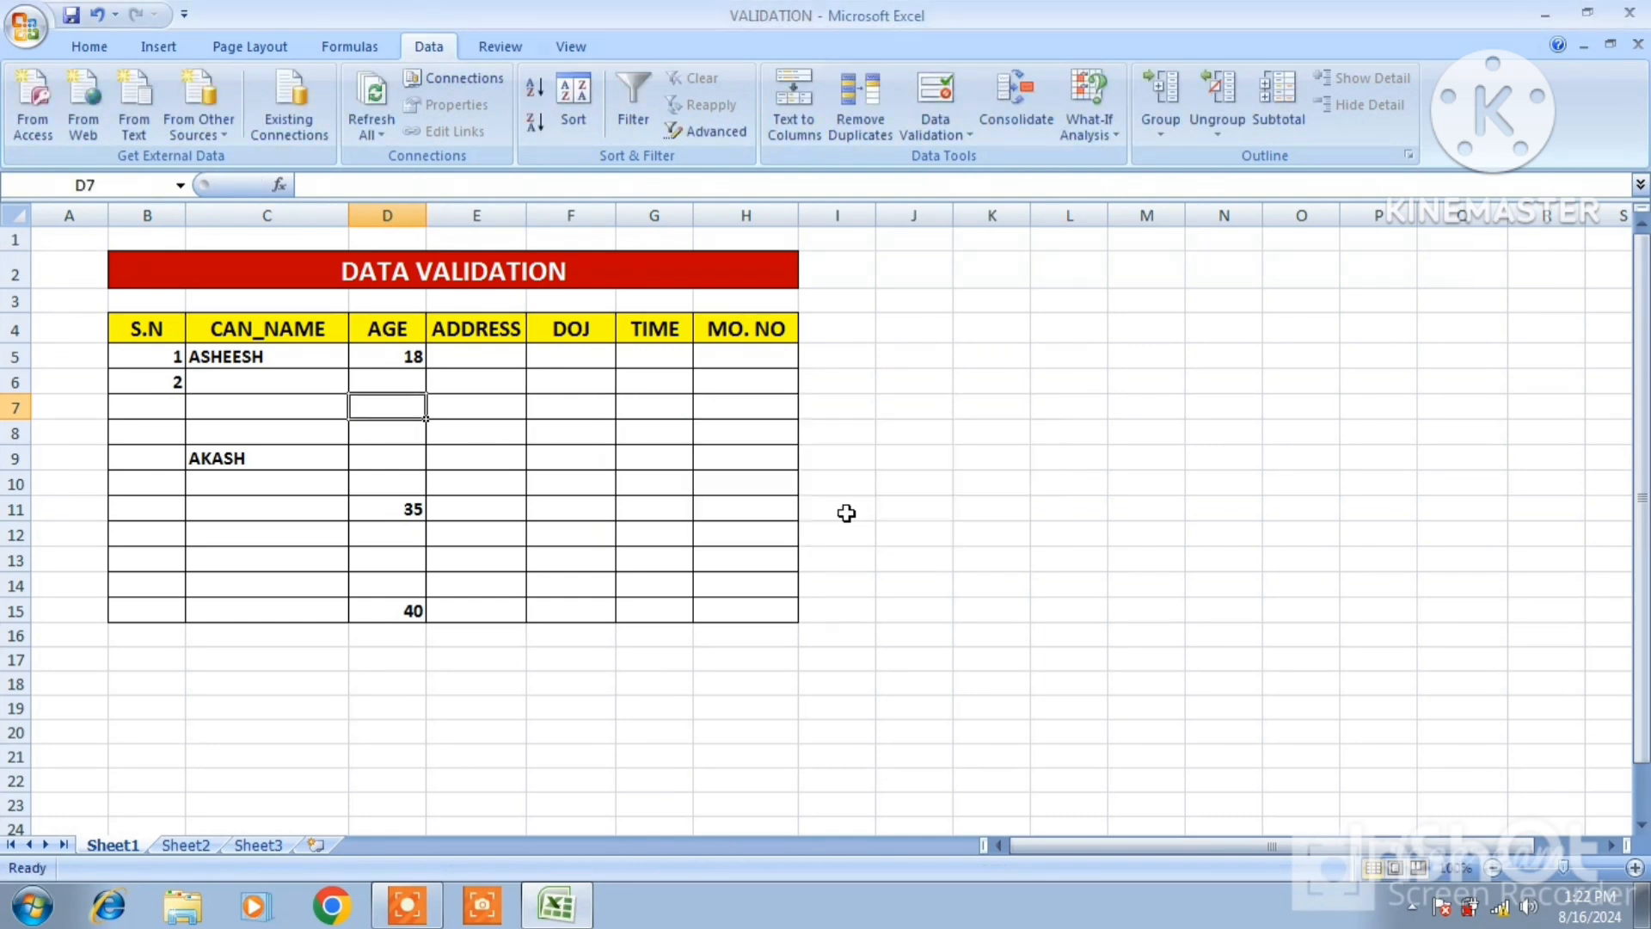
{"action": "left_click", "coordinate": [385, 562]}
{"action": "type", "text": "42"}
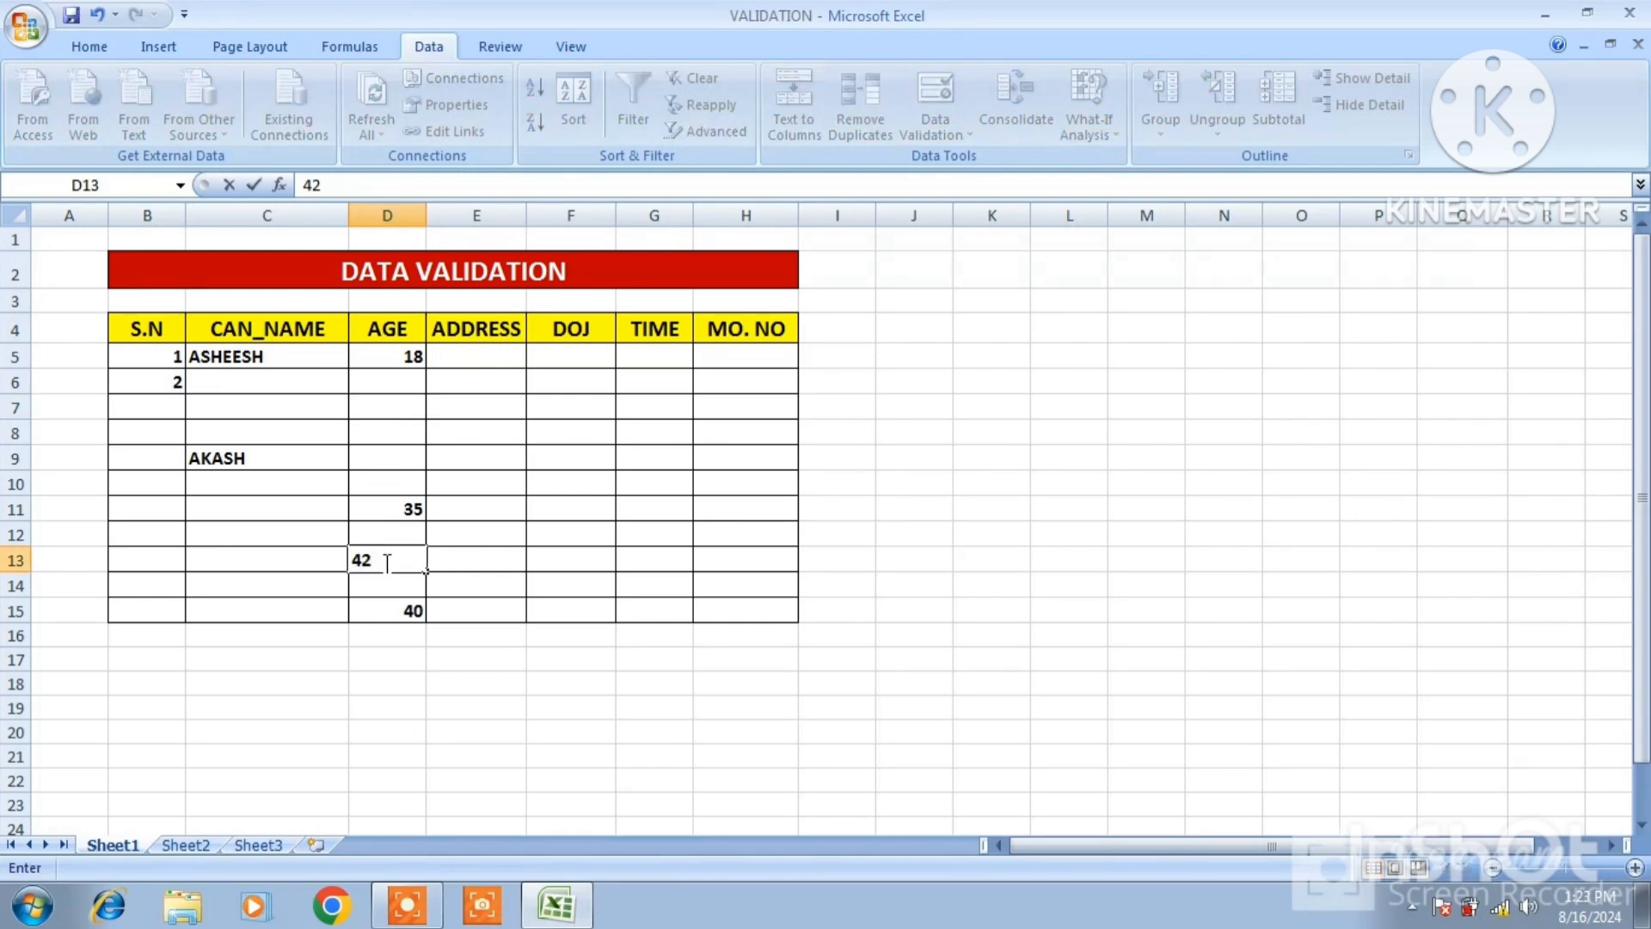
{"action": "key", "text": "Return"}
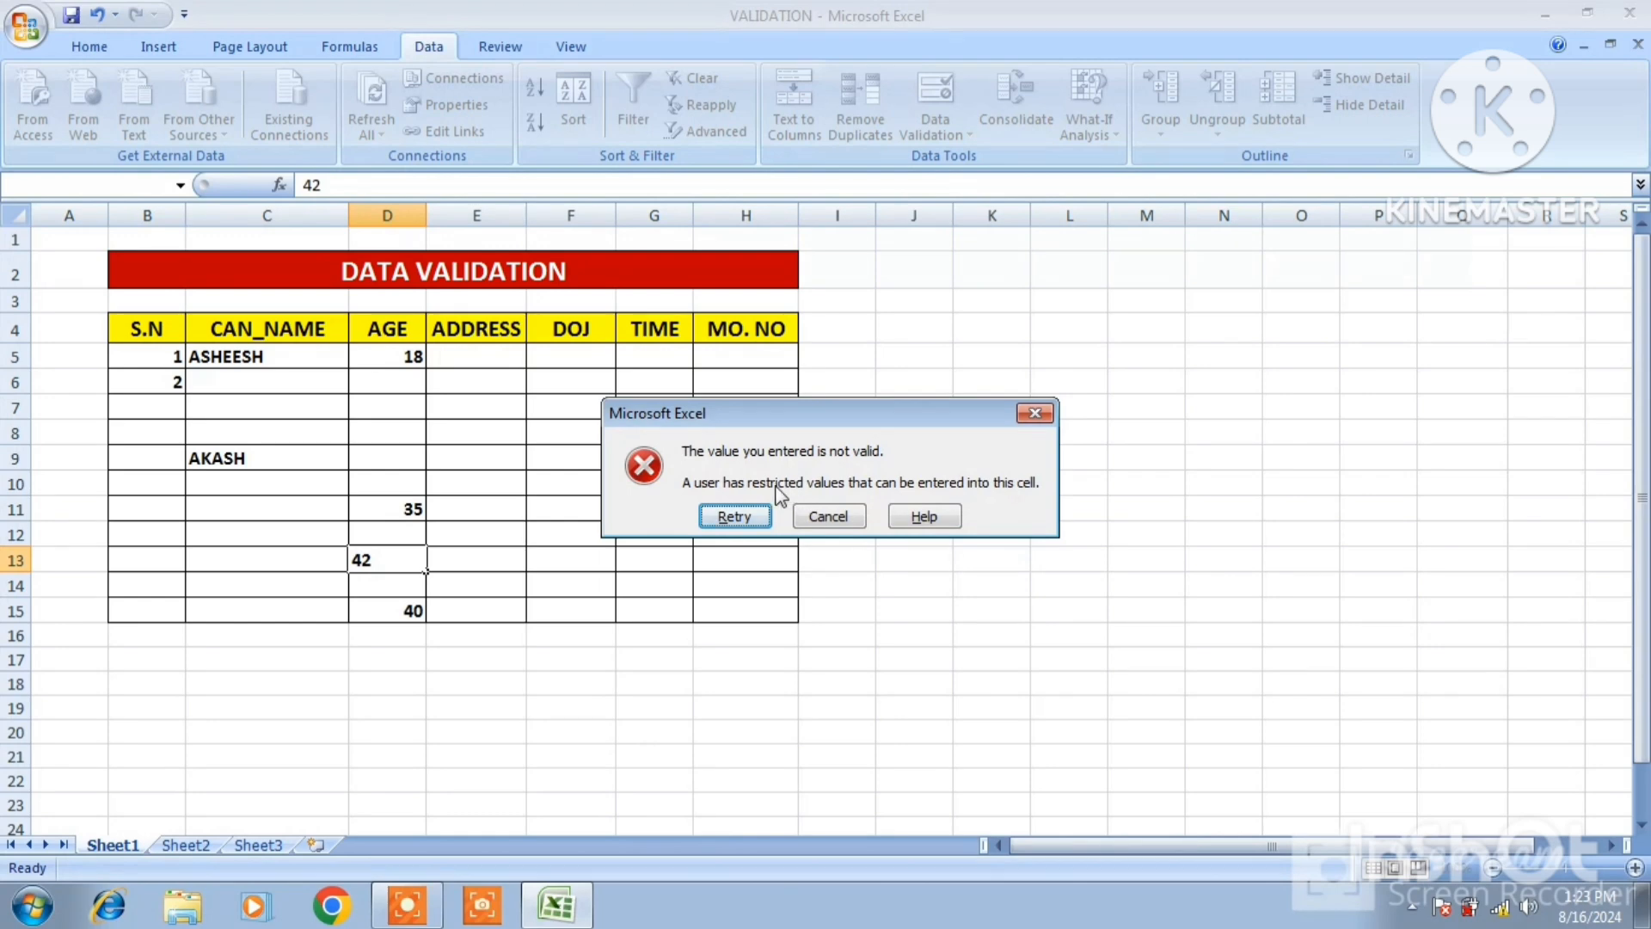
{"action": "left_click", "coordinate": [827, 516]}
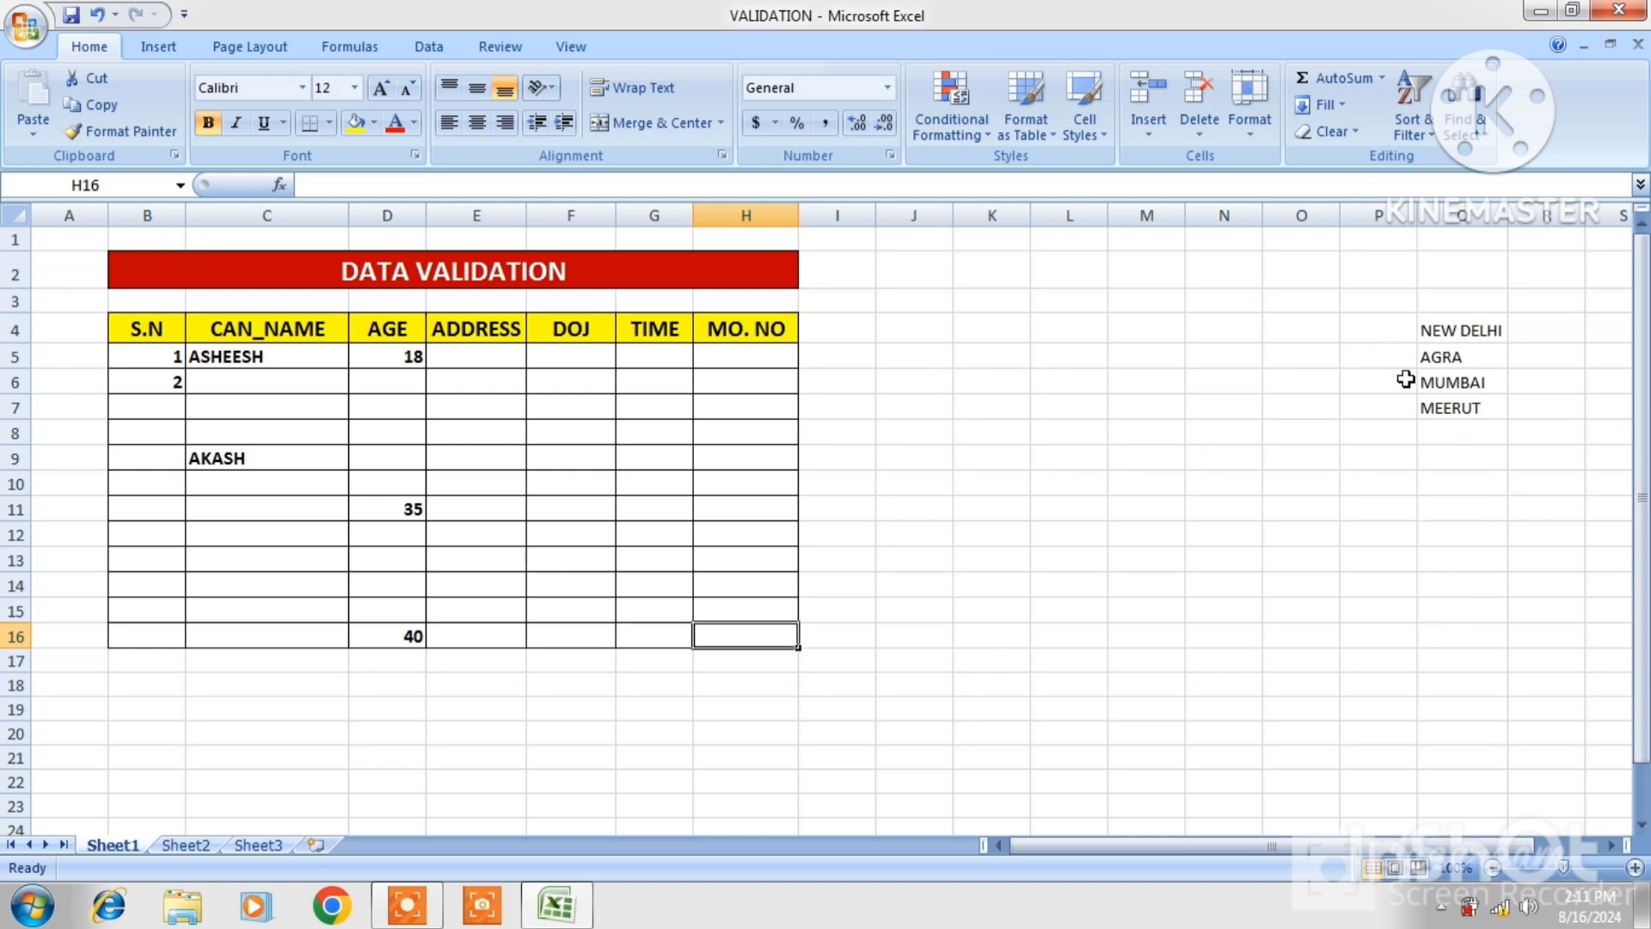
Apply a list validation rule to the ADDRESS cells E5:E16, using the city names in Q4:Q7 as the source.
{"action": "left_click_drag", "start_coordinate": [479, 352], "coordinate": [482, 632]}
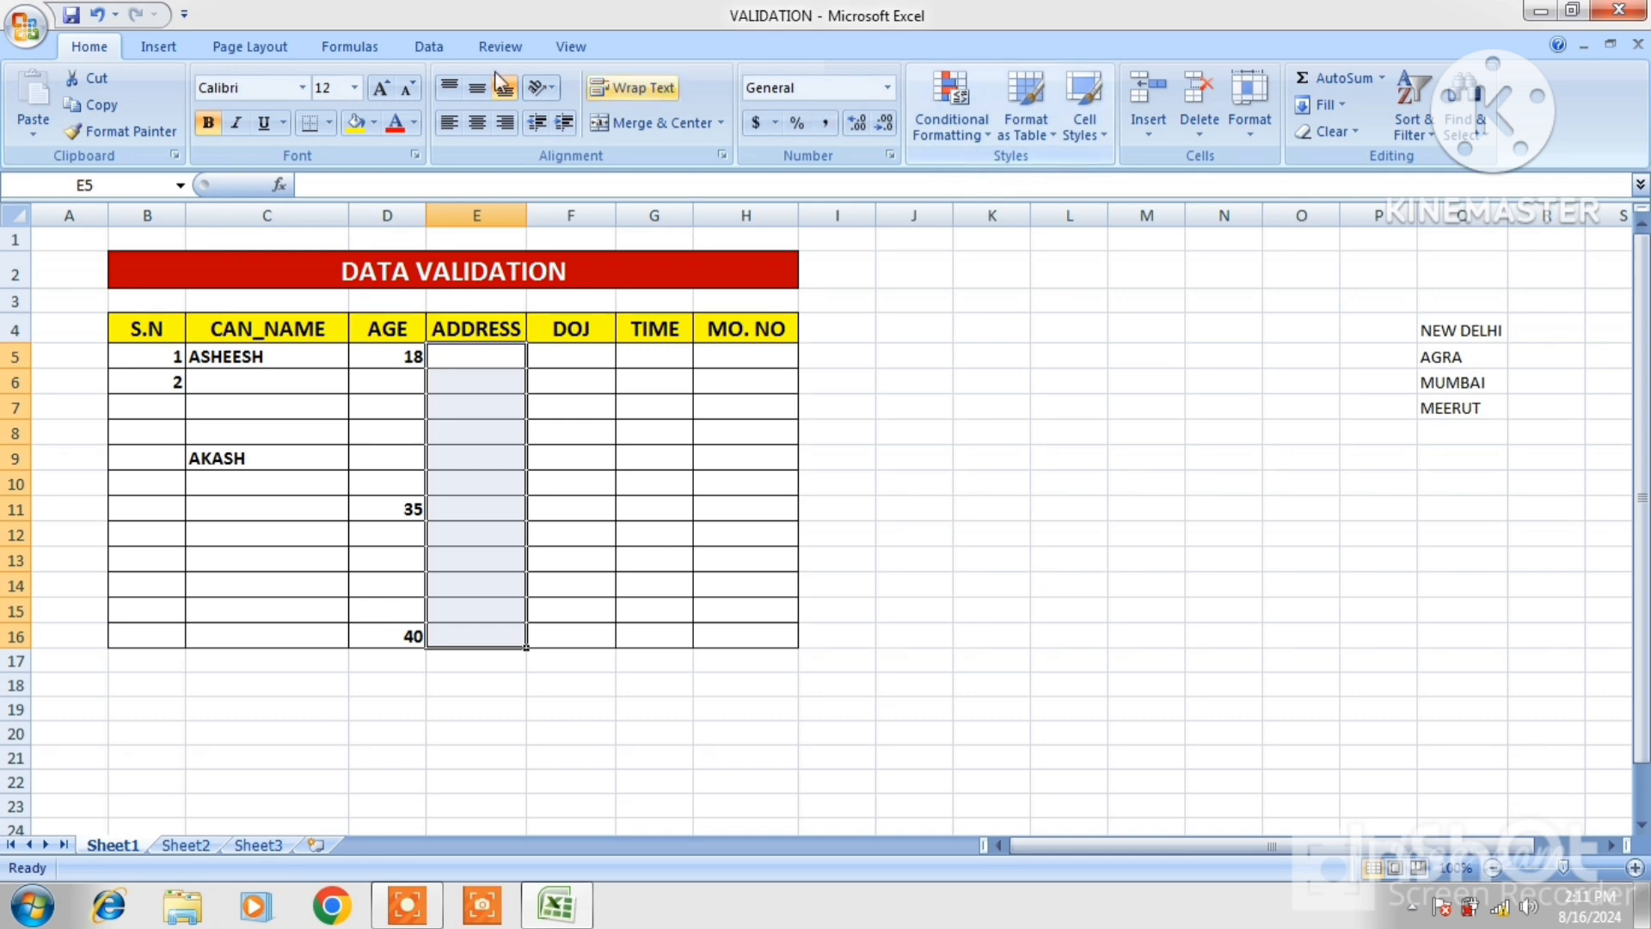
{"action": "left_click", "coordinate": [446, 55]}
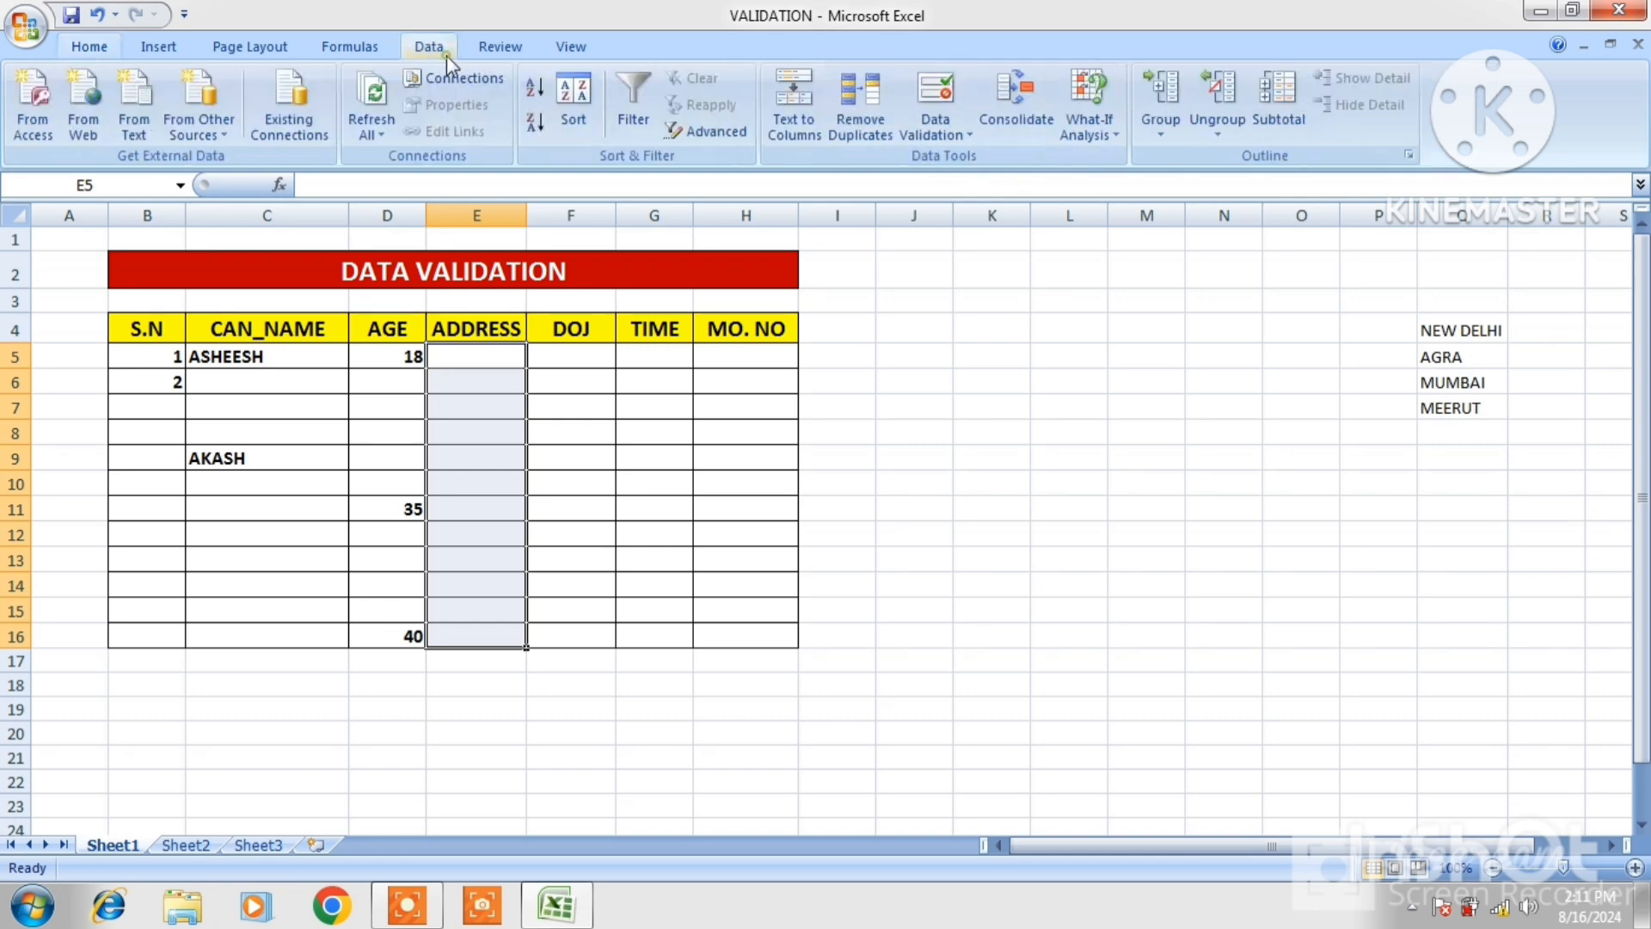
{"action": "left_click", "coordinate": [970, 132]}
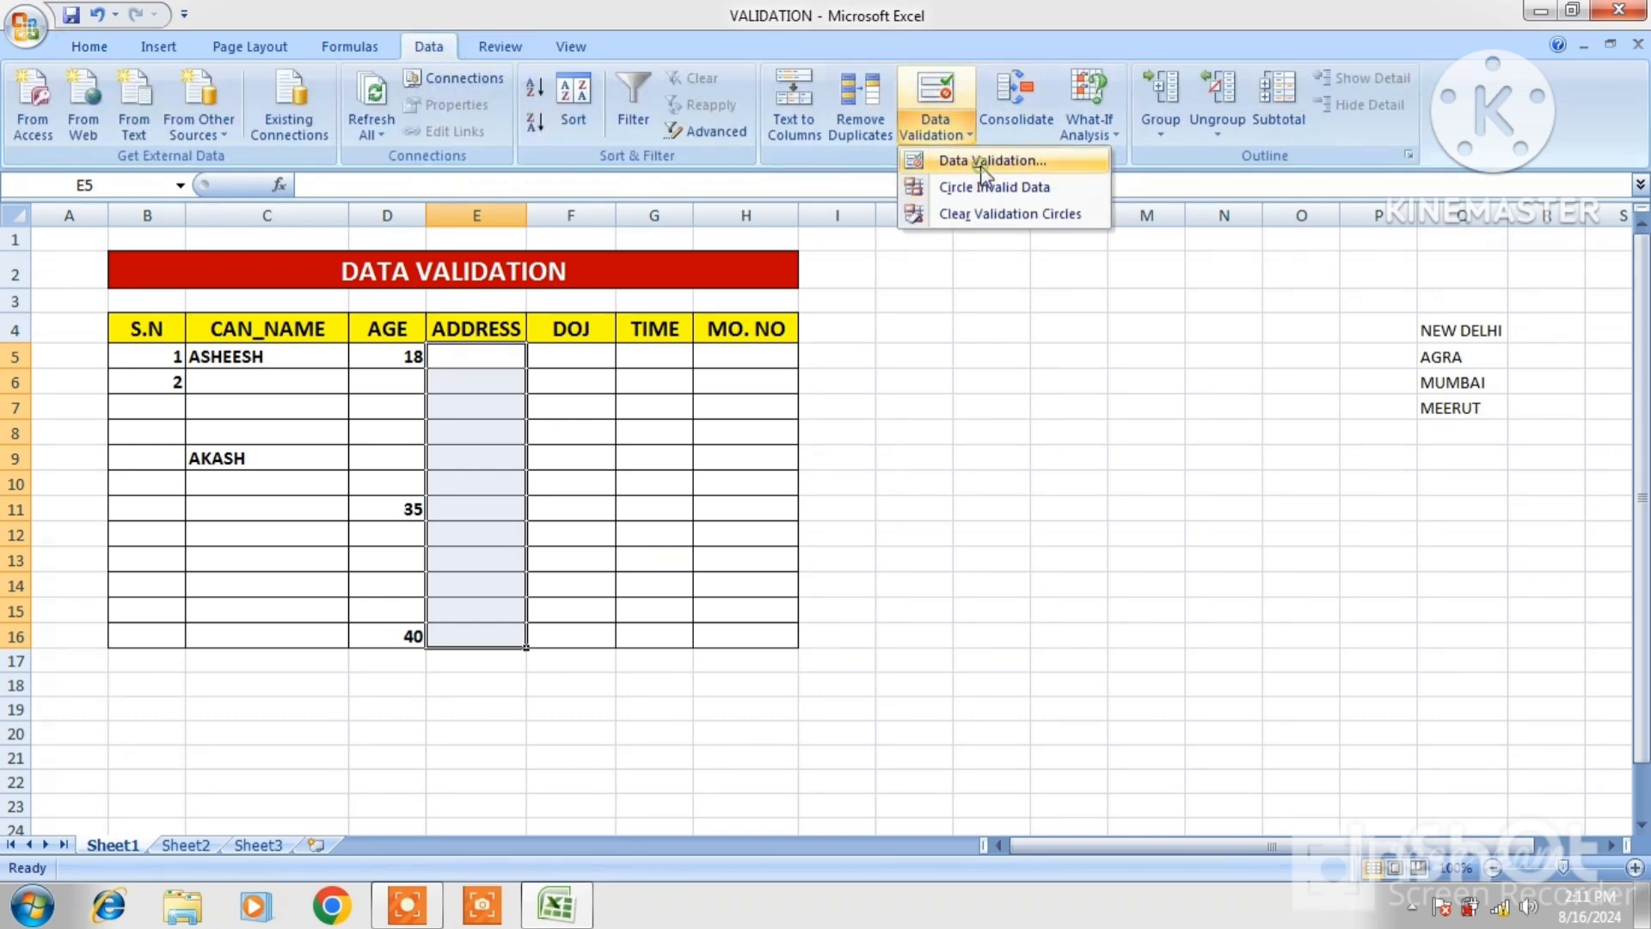
{"action": "left_click", "coordinate": [978, 163]}
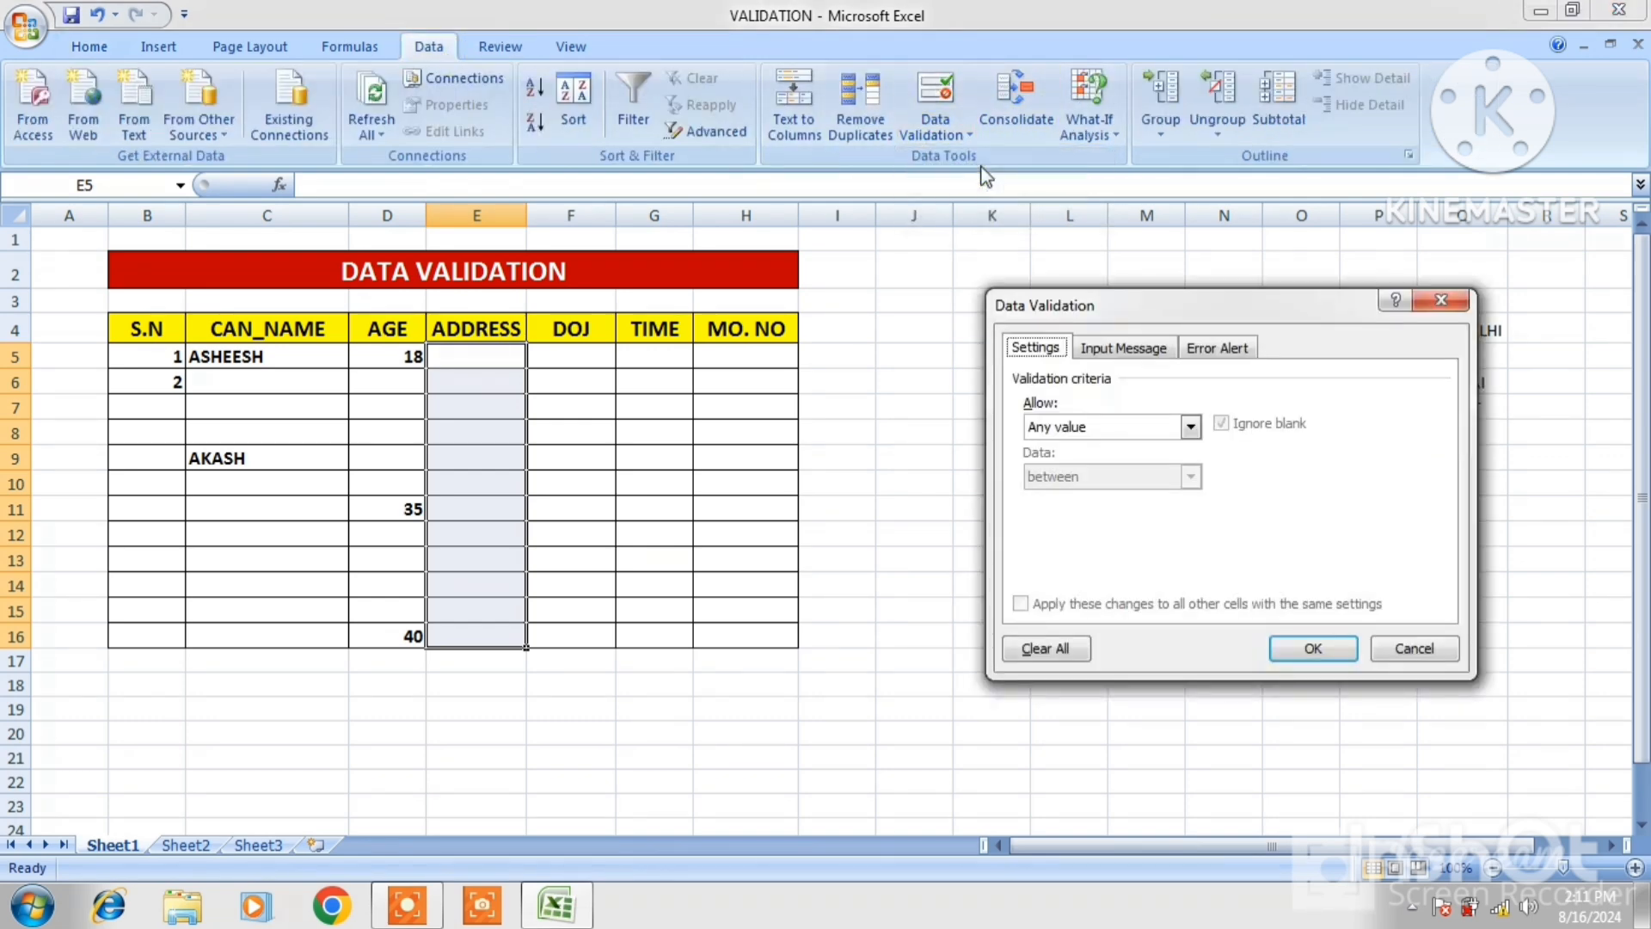
{"action": "left_click", "coordinate": [1190, 428]}
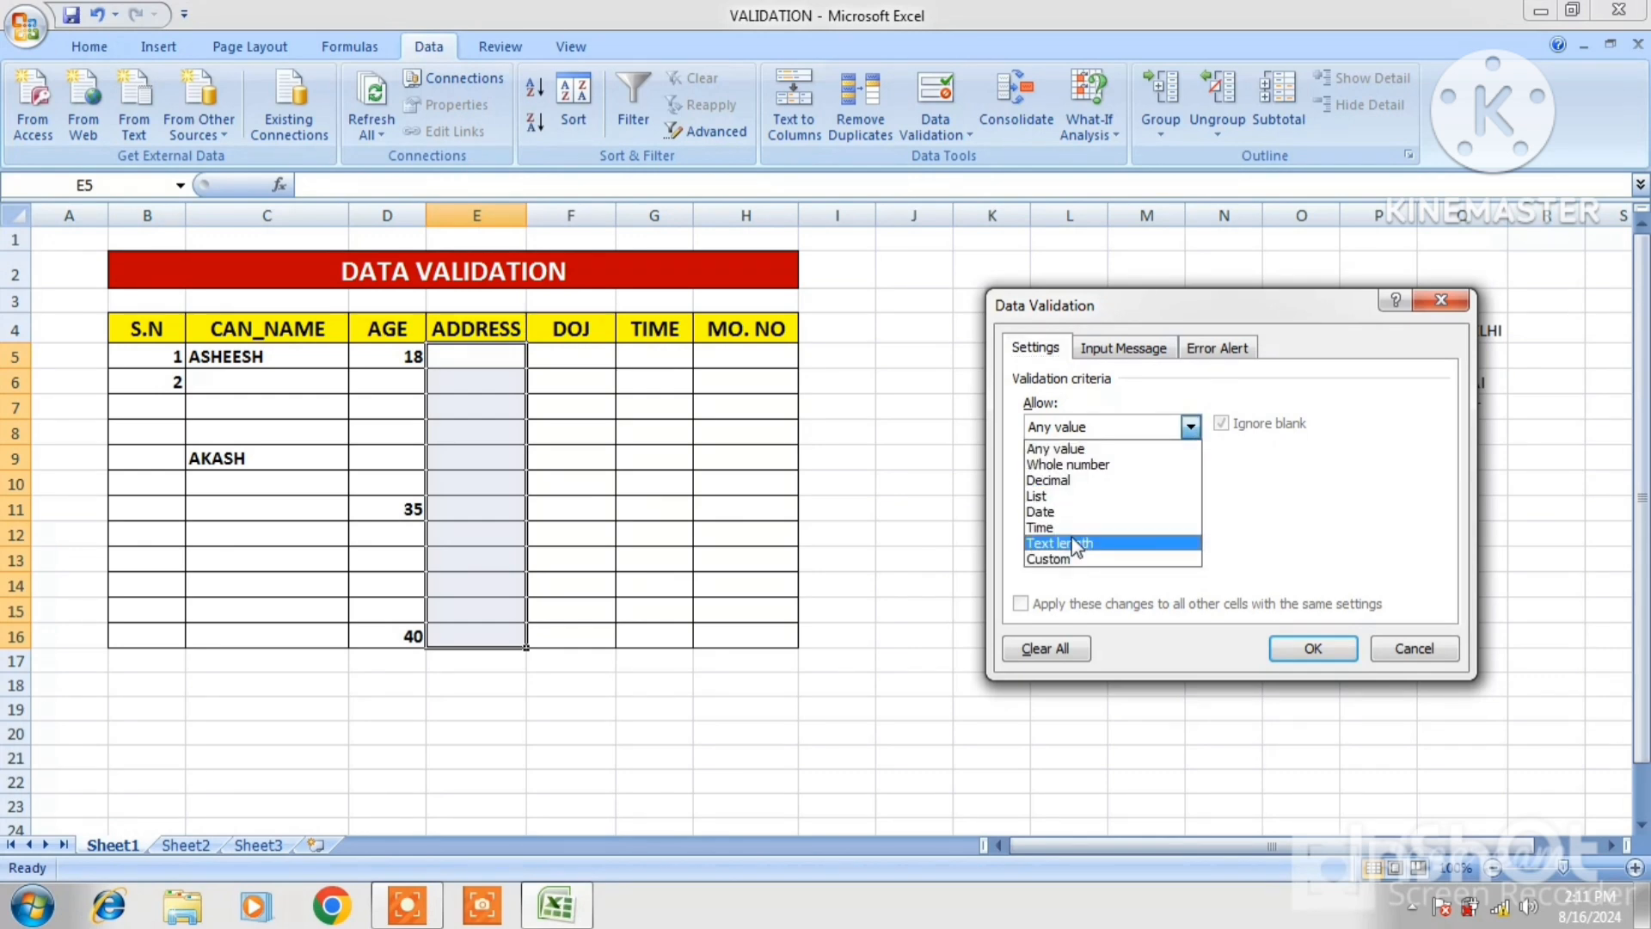
{"action": "left_click", "coordinate": [1059, 495]}
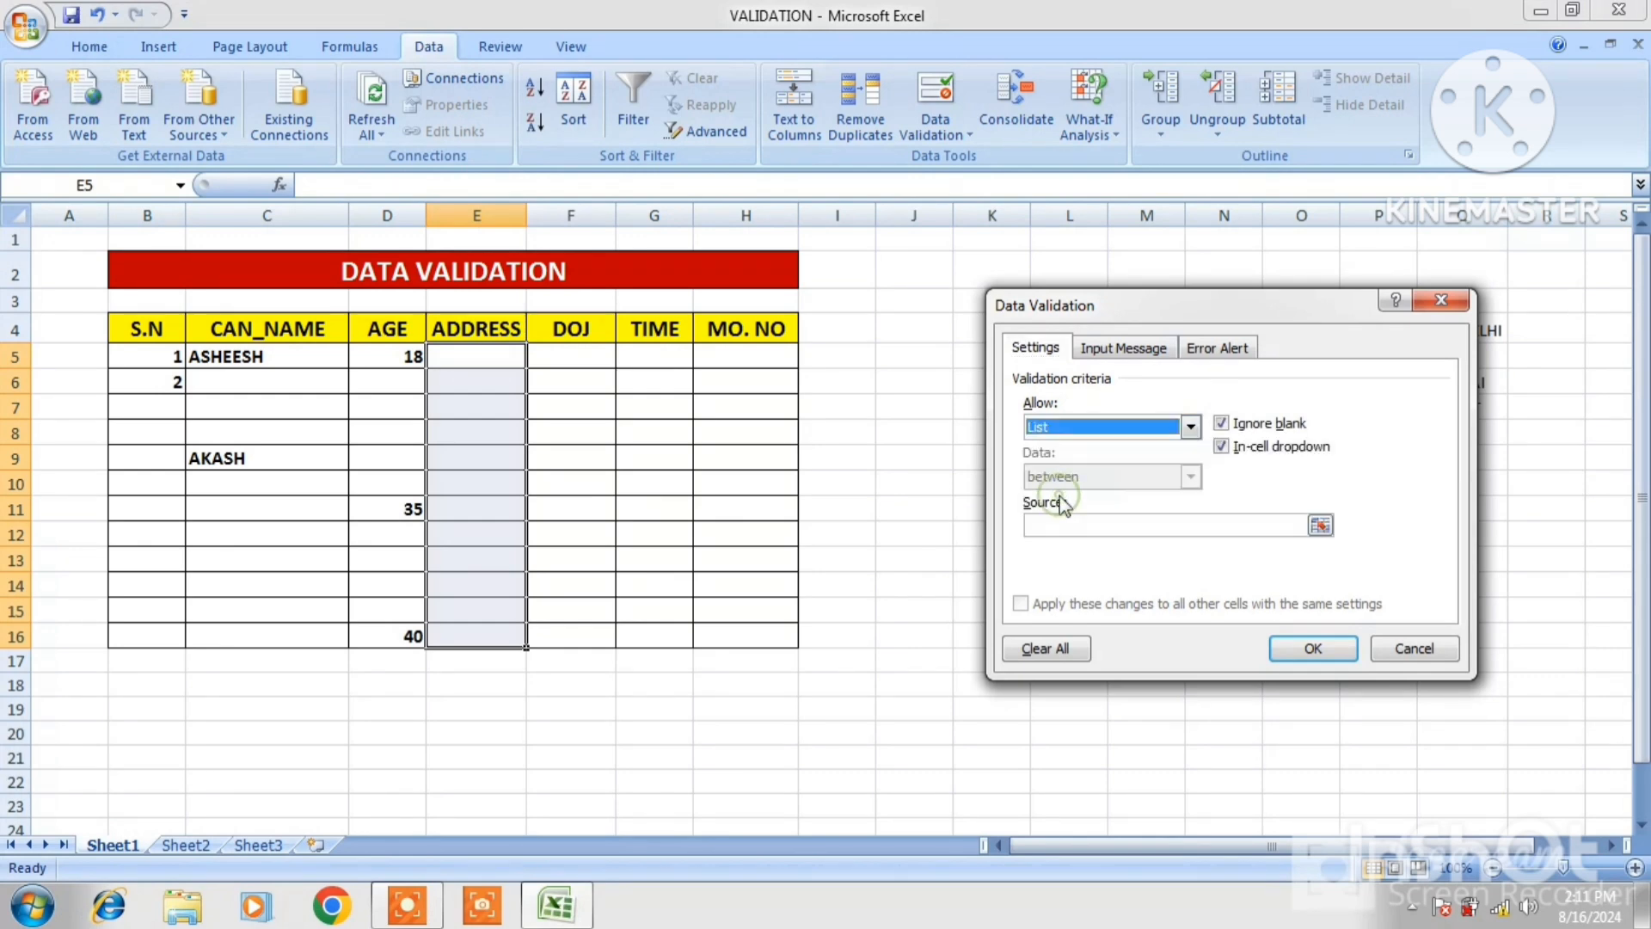
{"action": "left_click", "coordinate": [1106, 526]}
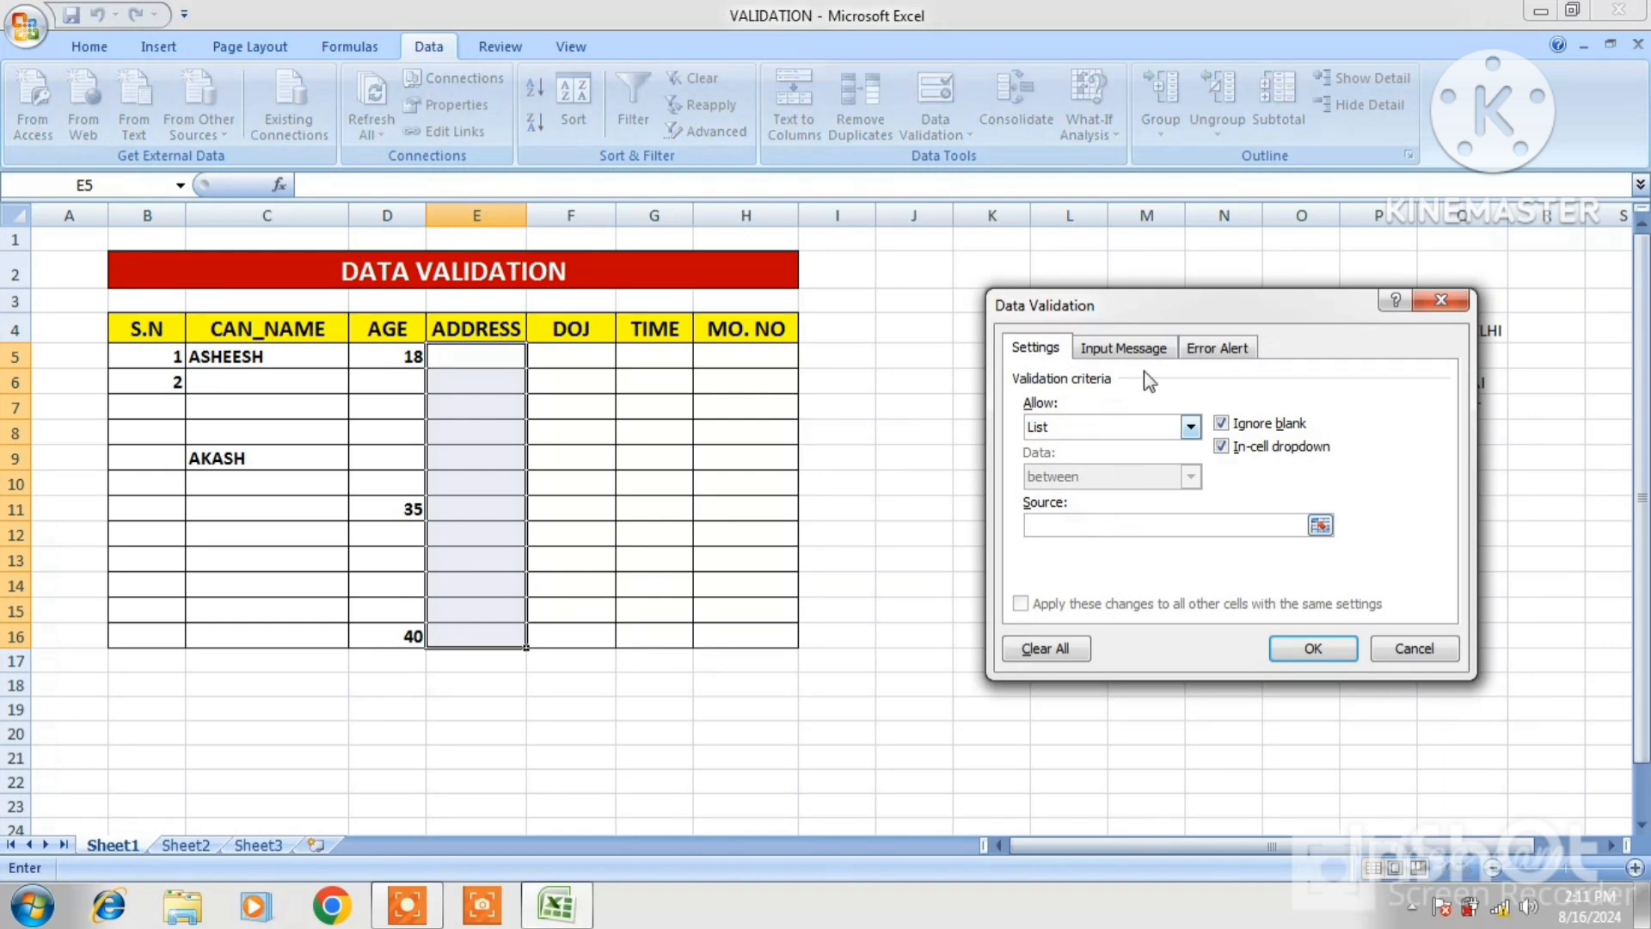
{"action": "left_click_drag", "start_coordinate": [1161, 316], "coordinate": [1069, 327]}
{"action": "left_click_drag", "start_coordinate": [1466, 329], "coordinate": [1474, 404]}
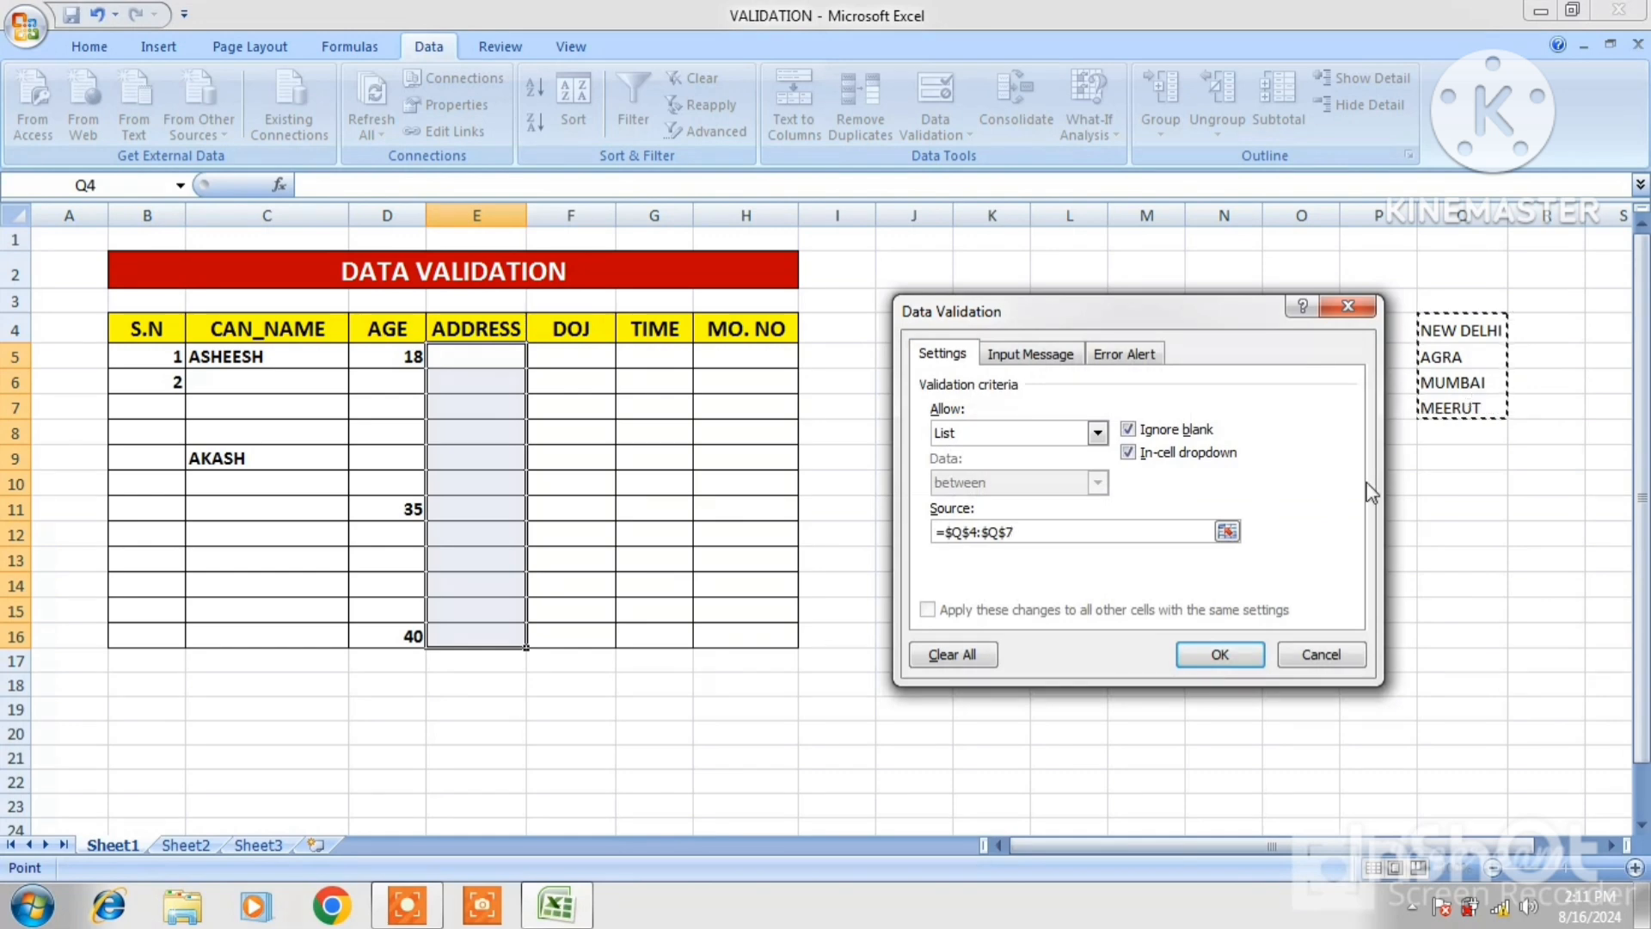
{"action": "left_click", "coordinate": [1231, 653]}
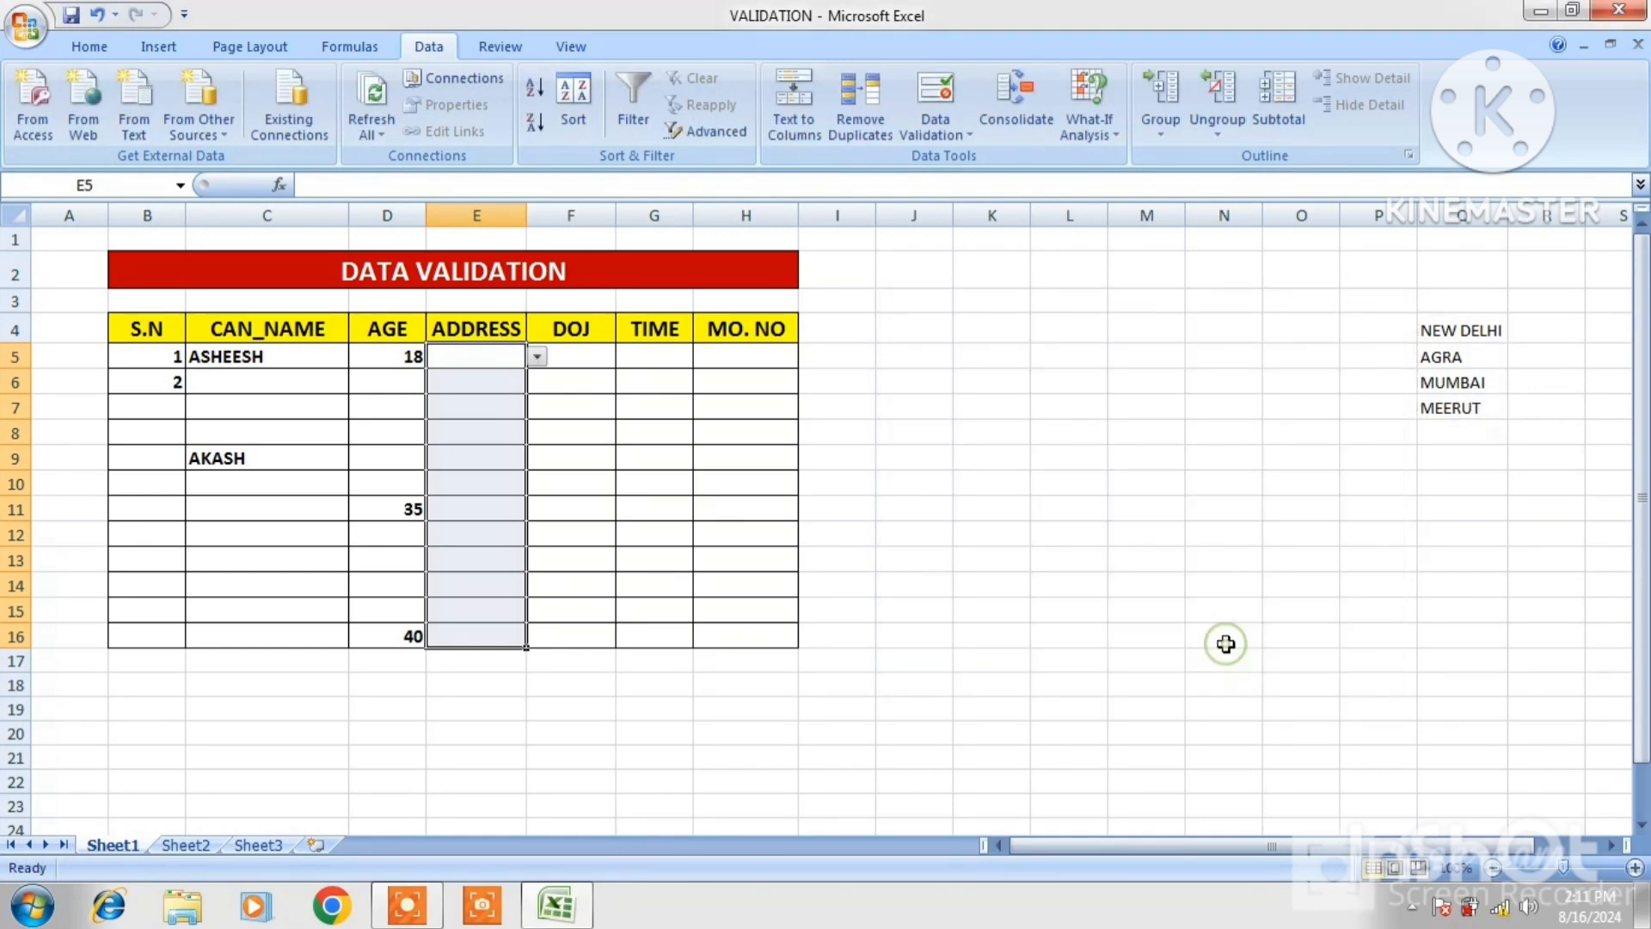
Fill ADDRESS cells E5 to E8 from the validation list with NEW DELHI, AGRA, MUMBAI and MEERUT.
{"action": "left_click", "coordinate": [536, 356]}
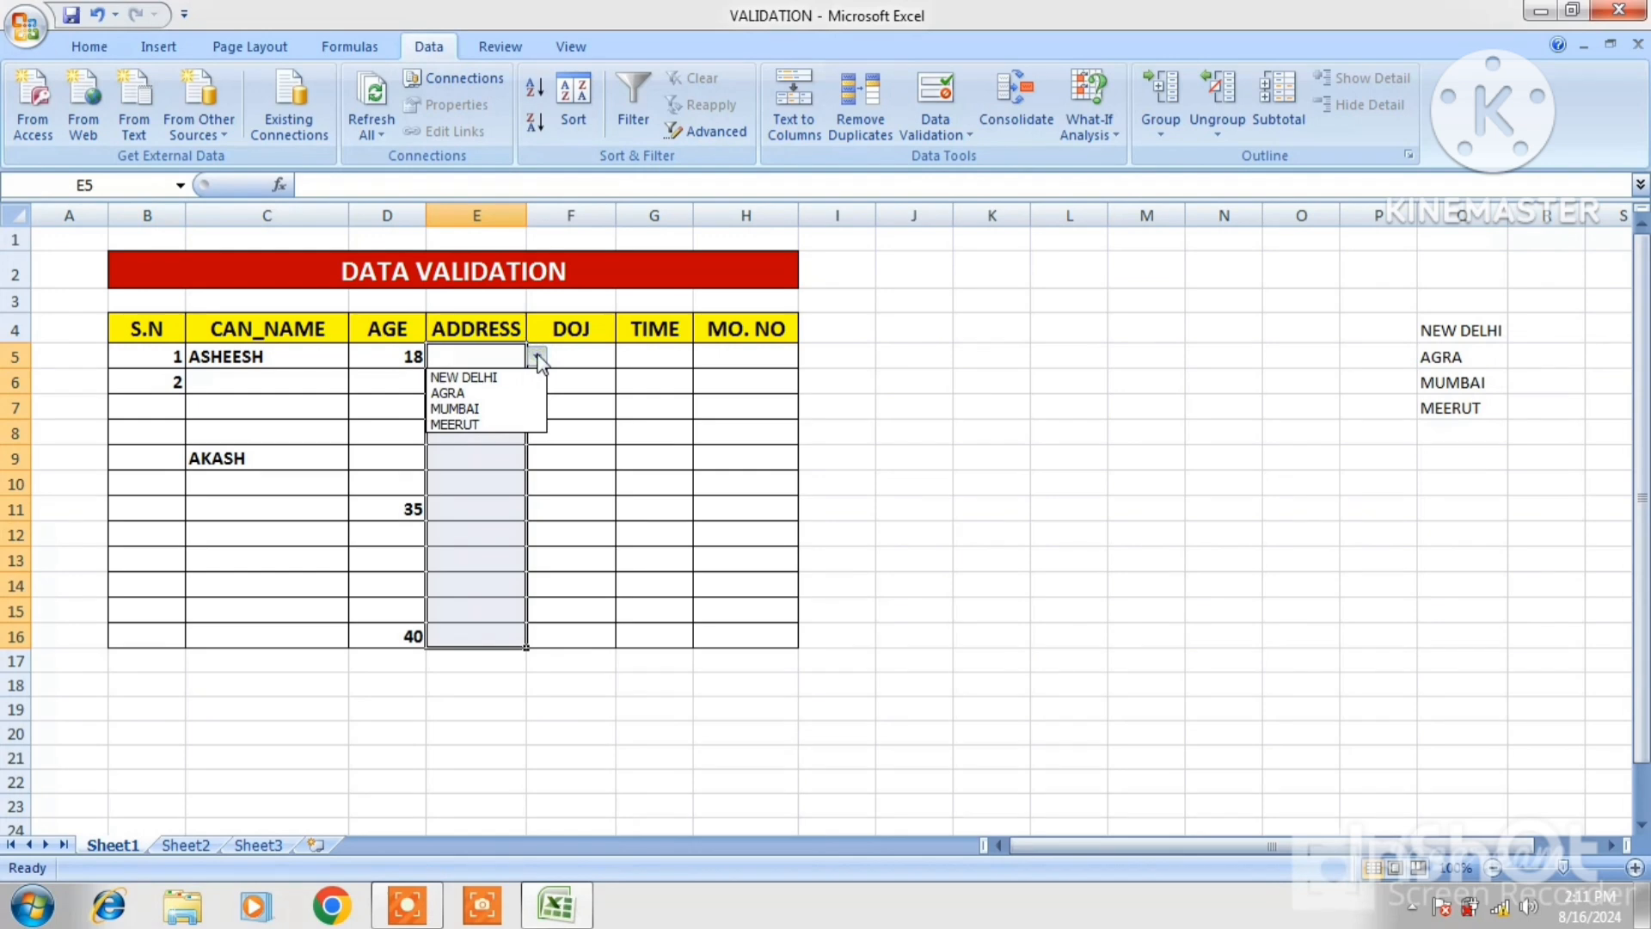
{"action": "left_click", "coordinate": [489, 385]}
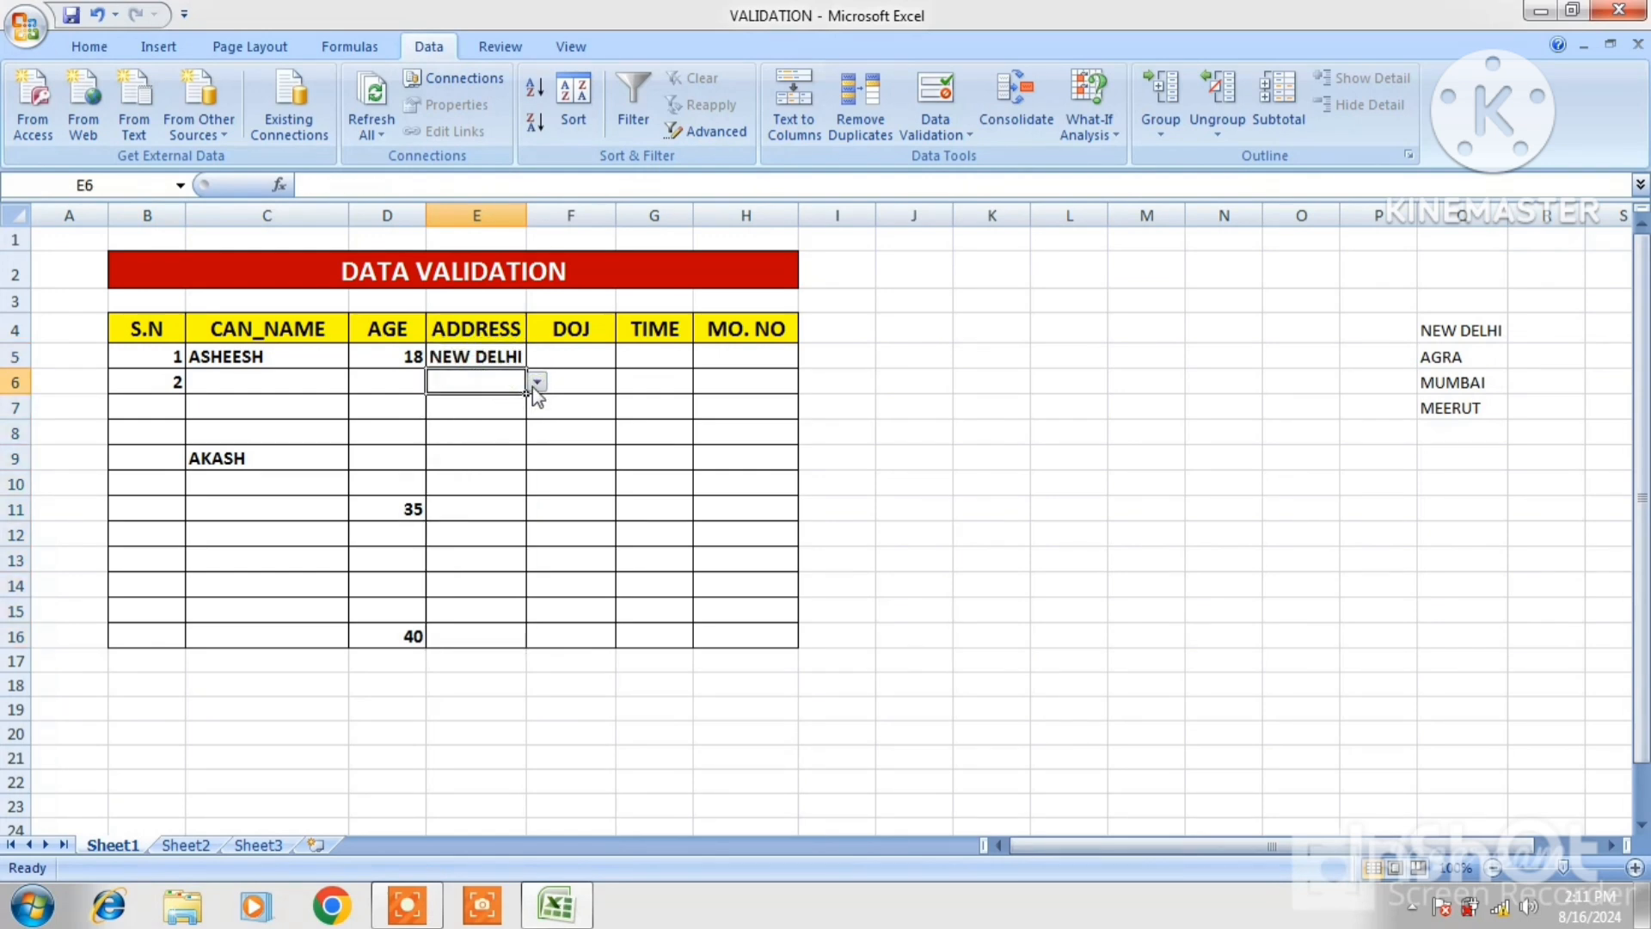
{"action": "left_click", "coordinate": [536, 383]}
{"action": "left_click", "coordinate": [471, 422]}
{"action": "left_click", "coordinate": [487, 415]}
{"action": "left_click", "coordinate": [536, 407]}
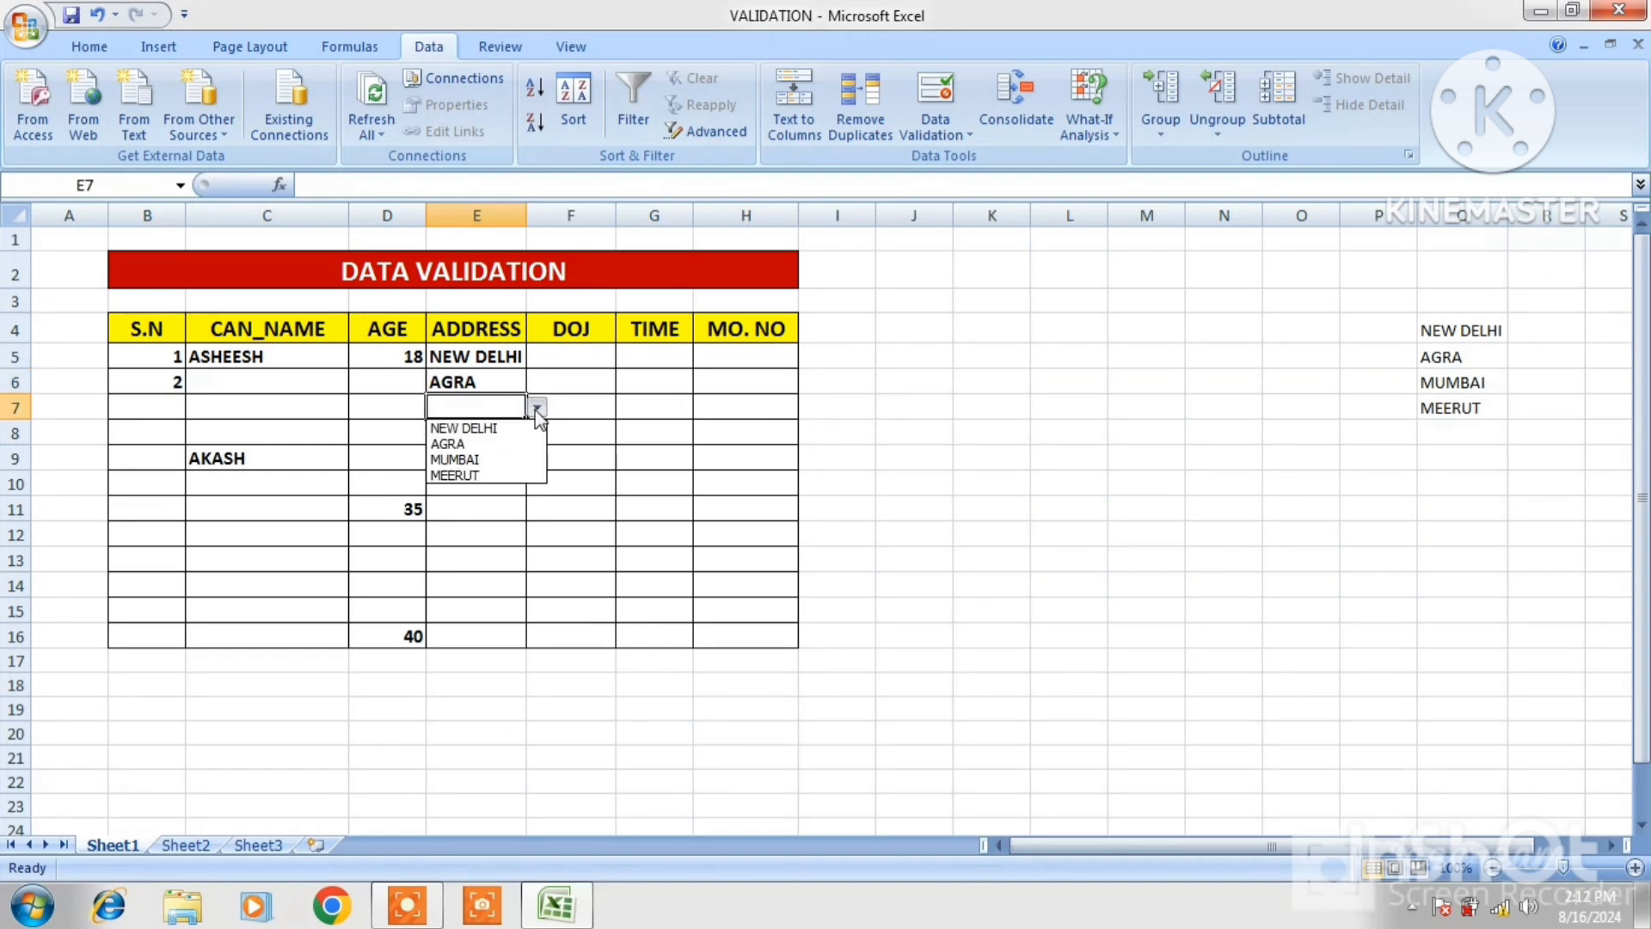
{"action": "left_click", "coordinate": [463, 462]}
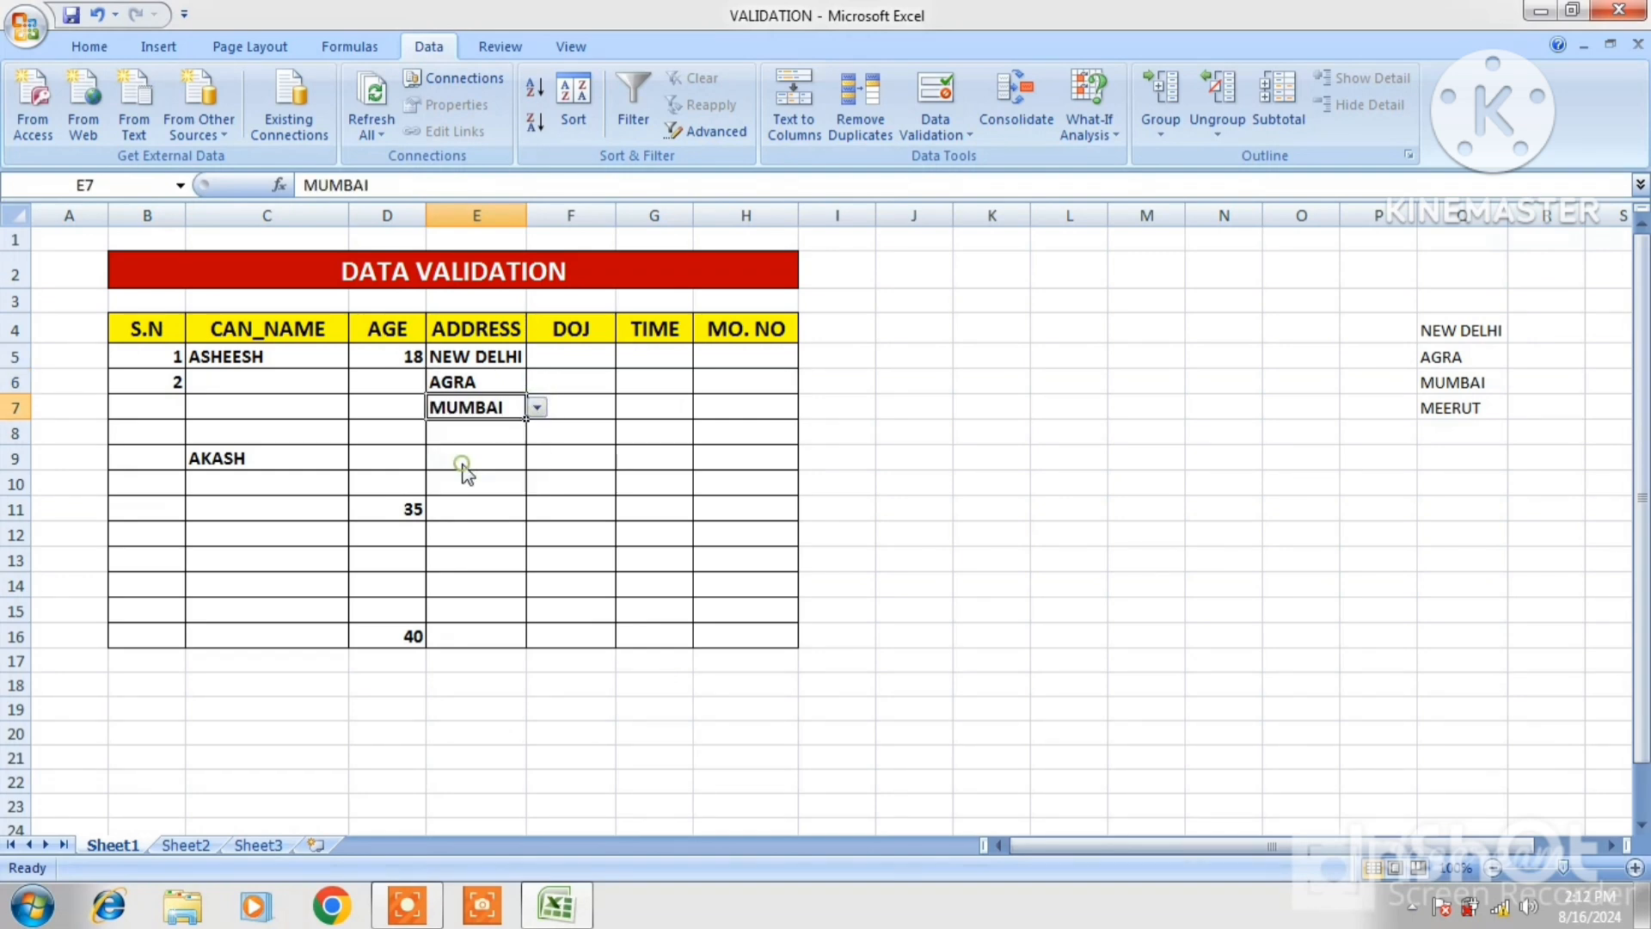
{"action": "left_click", "coordinate": [507, 436]}
{"action": "left_click", "coordinate": [536, 434]}
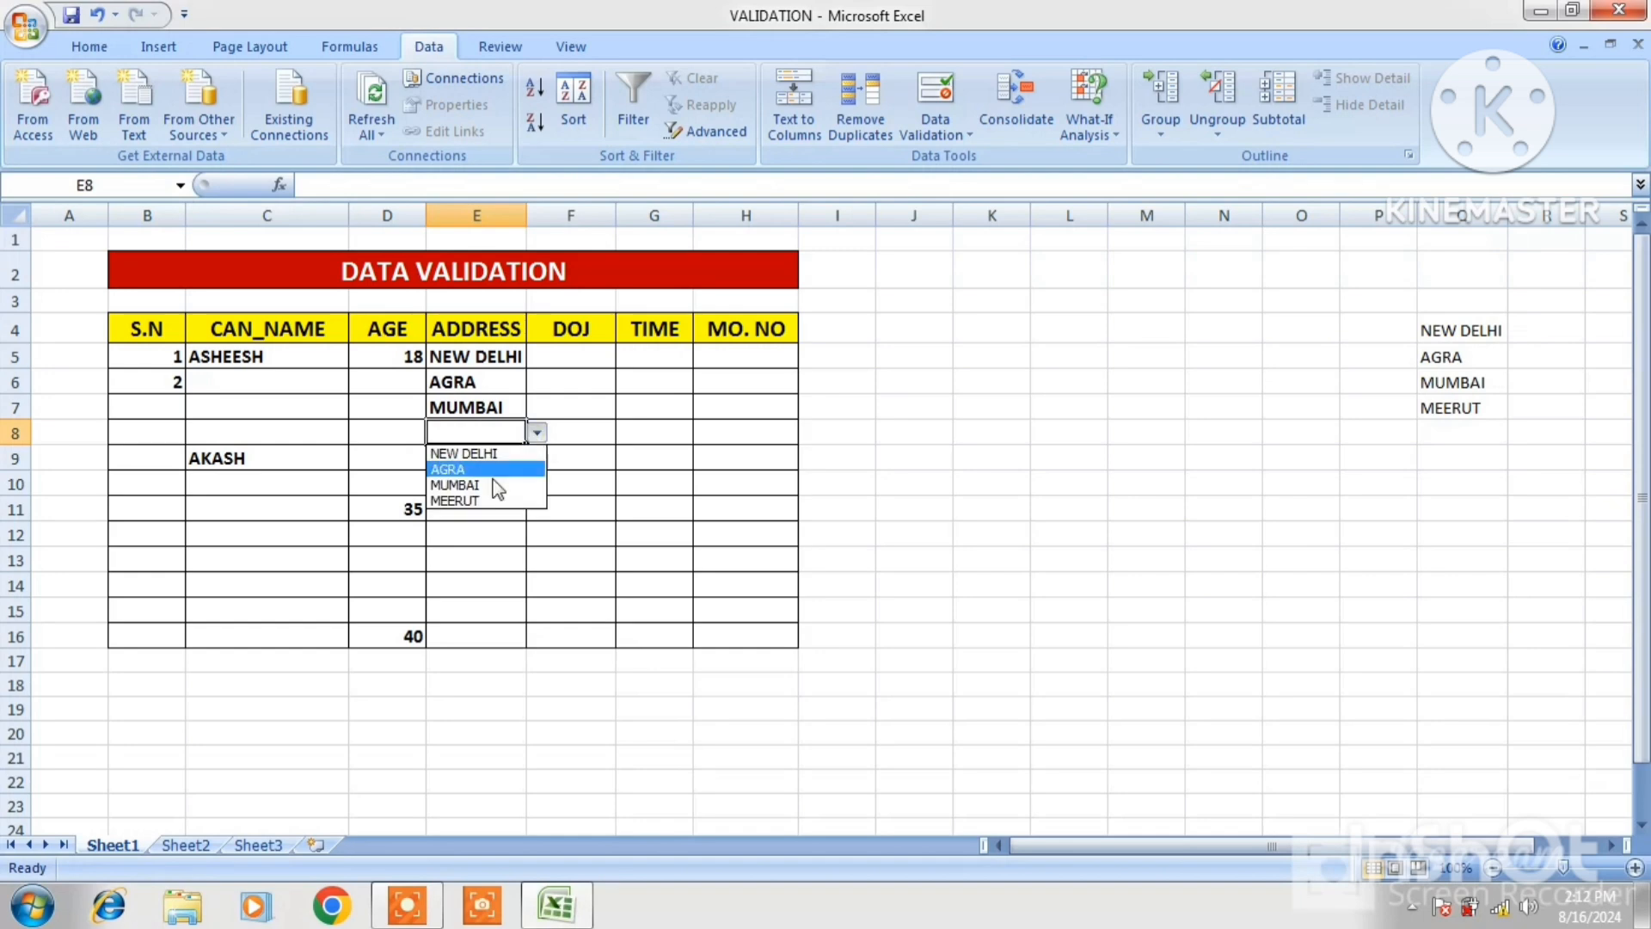
{"action": "left_click", "coordinate": [478, 500]}
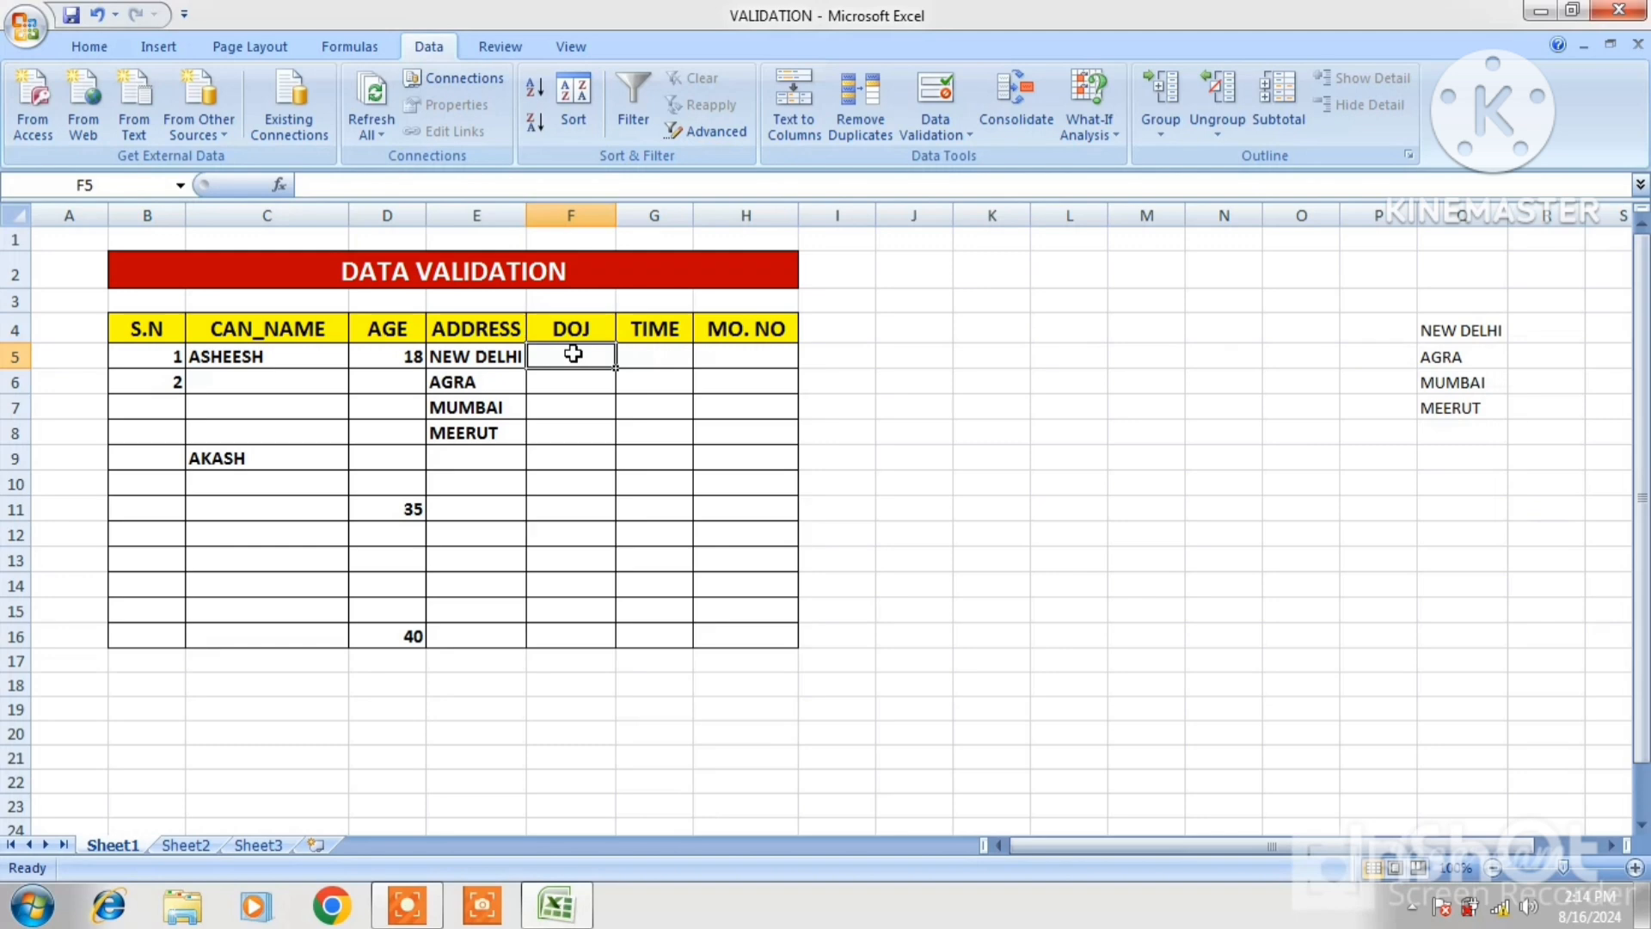
Apply a data validation rule to the DOJ cells F5:F16 allowing only dates between 01/APR/2024 and 30/APR/2024.
{"action": "left_click_drag", "start_coordinate": [573, 353], "coordinate": [590, 634]}
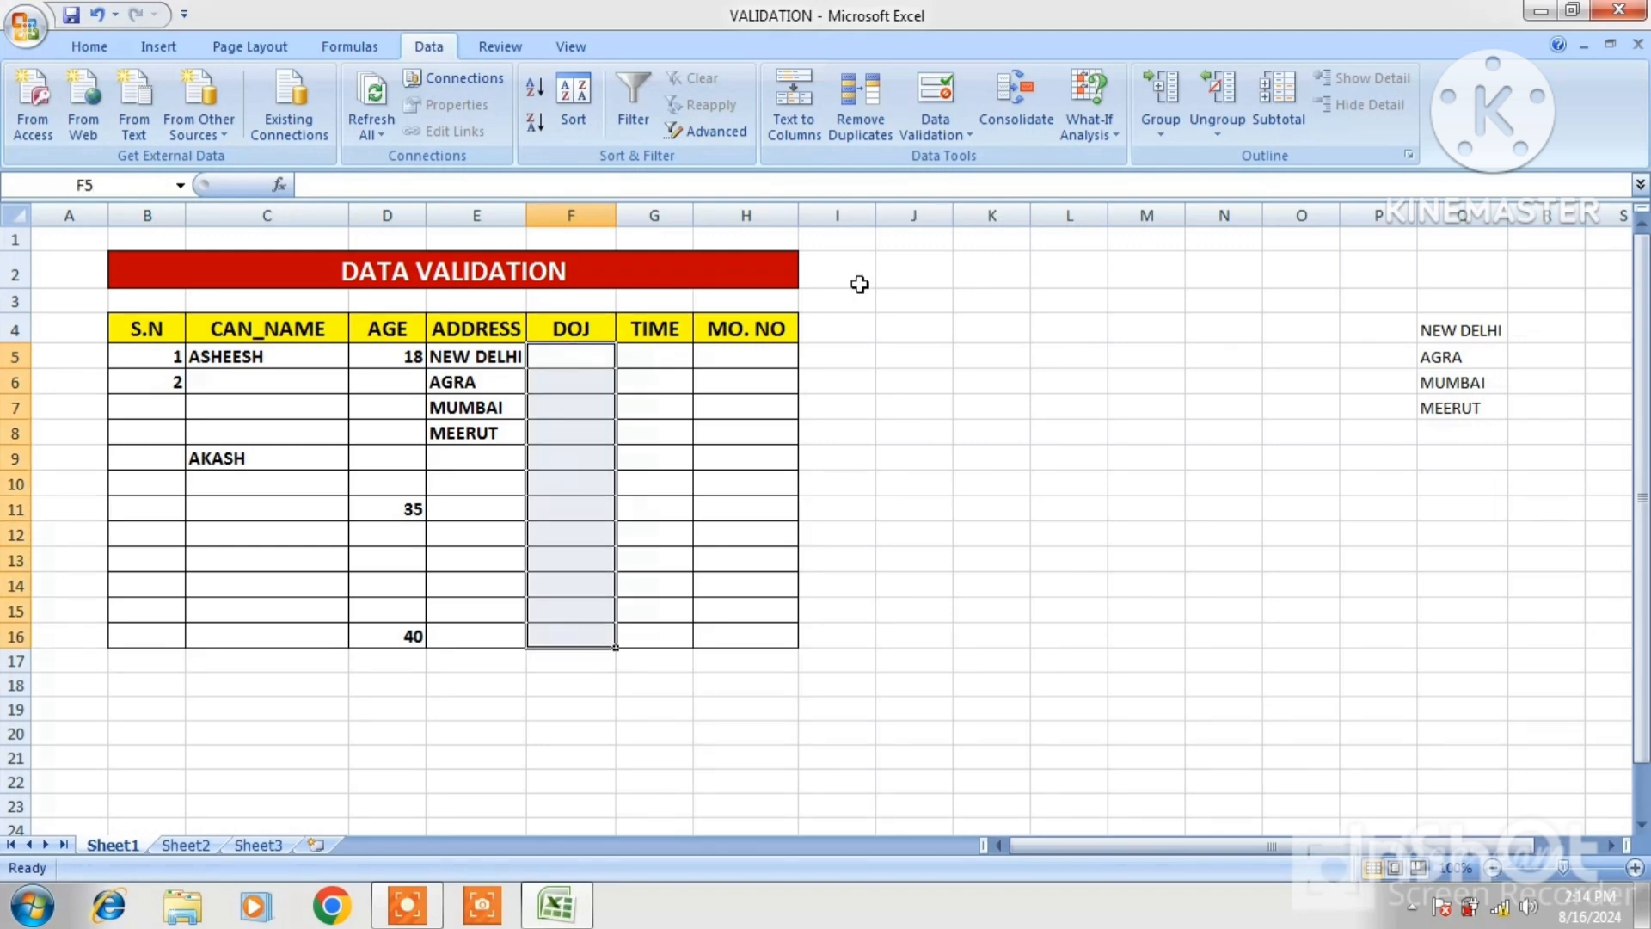
{"action": "left_click", "coordinate": [967, 136]}
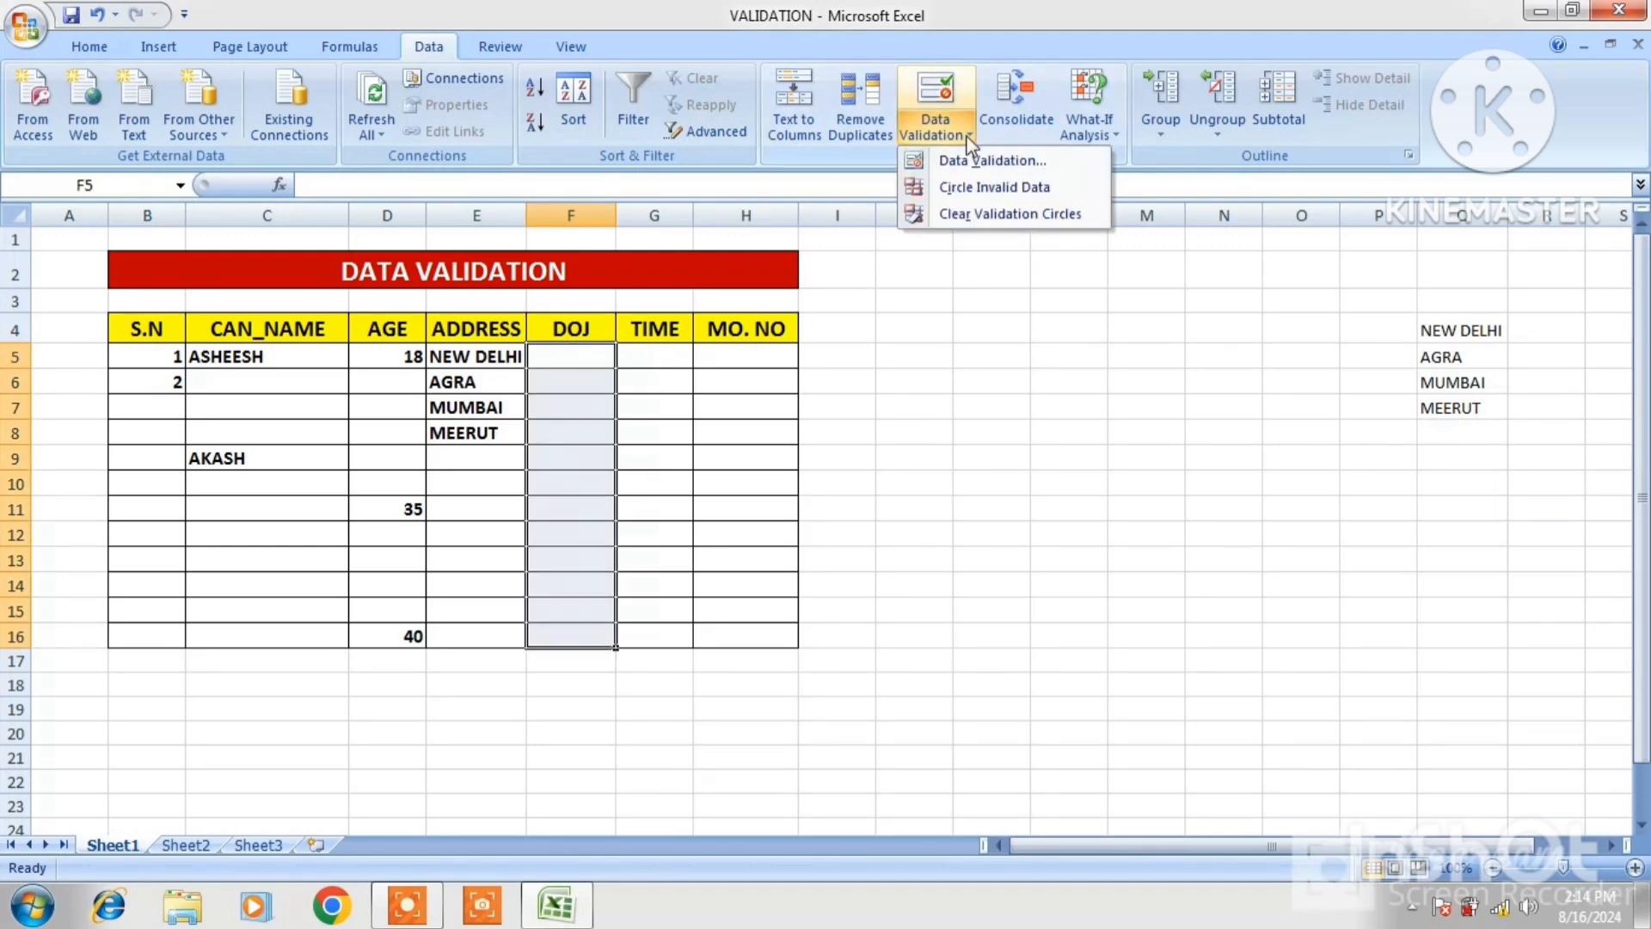
{"action": "left_click", "coordinate": [974, 155]}
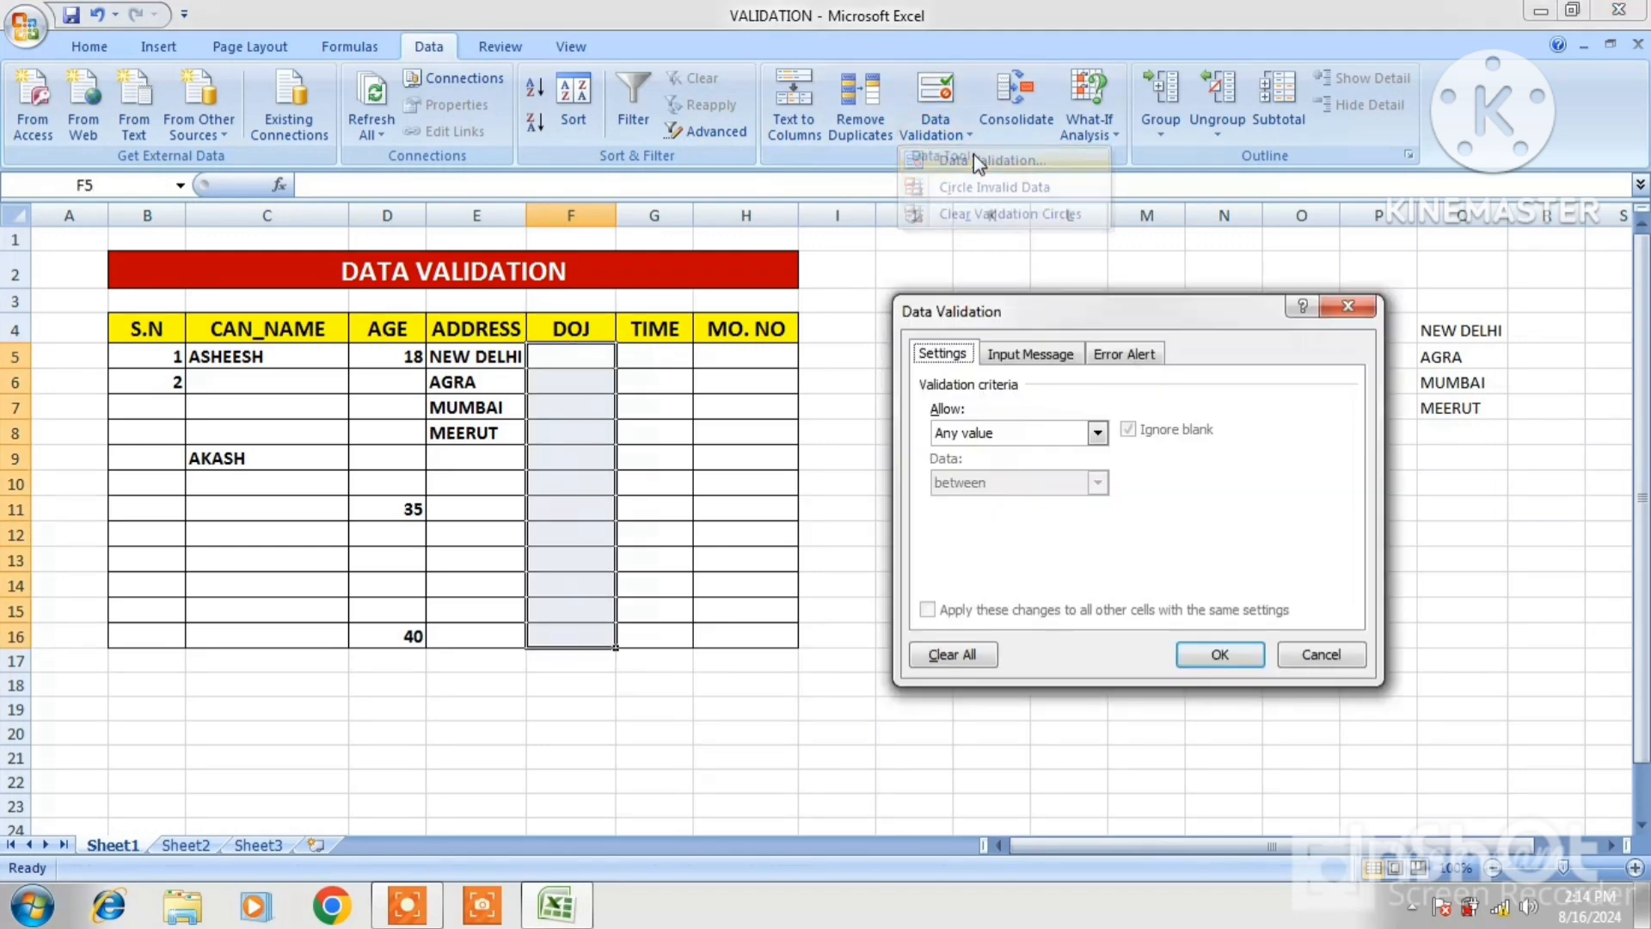
{"action": "left_click", "coordinate": [1096, 433]}
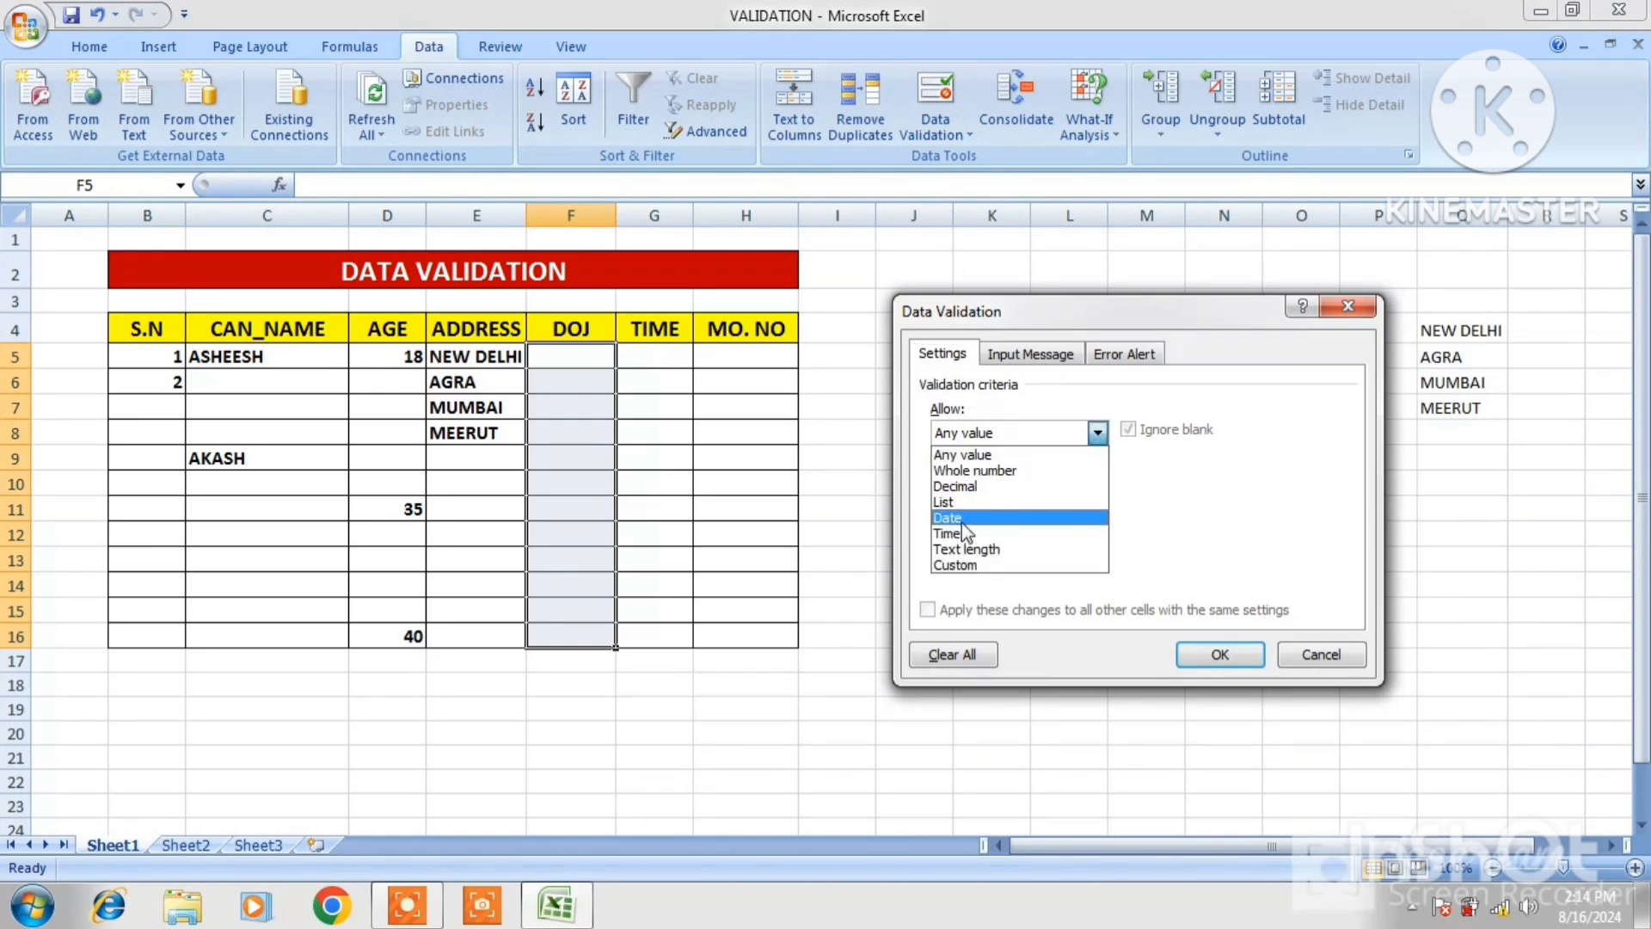
{"action": "left_click", "coordinate": [961, 519]}
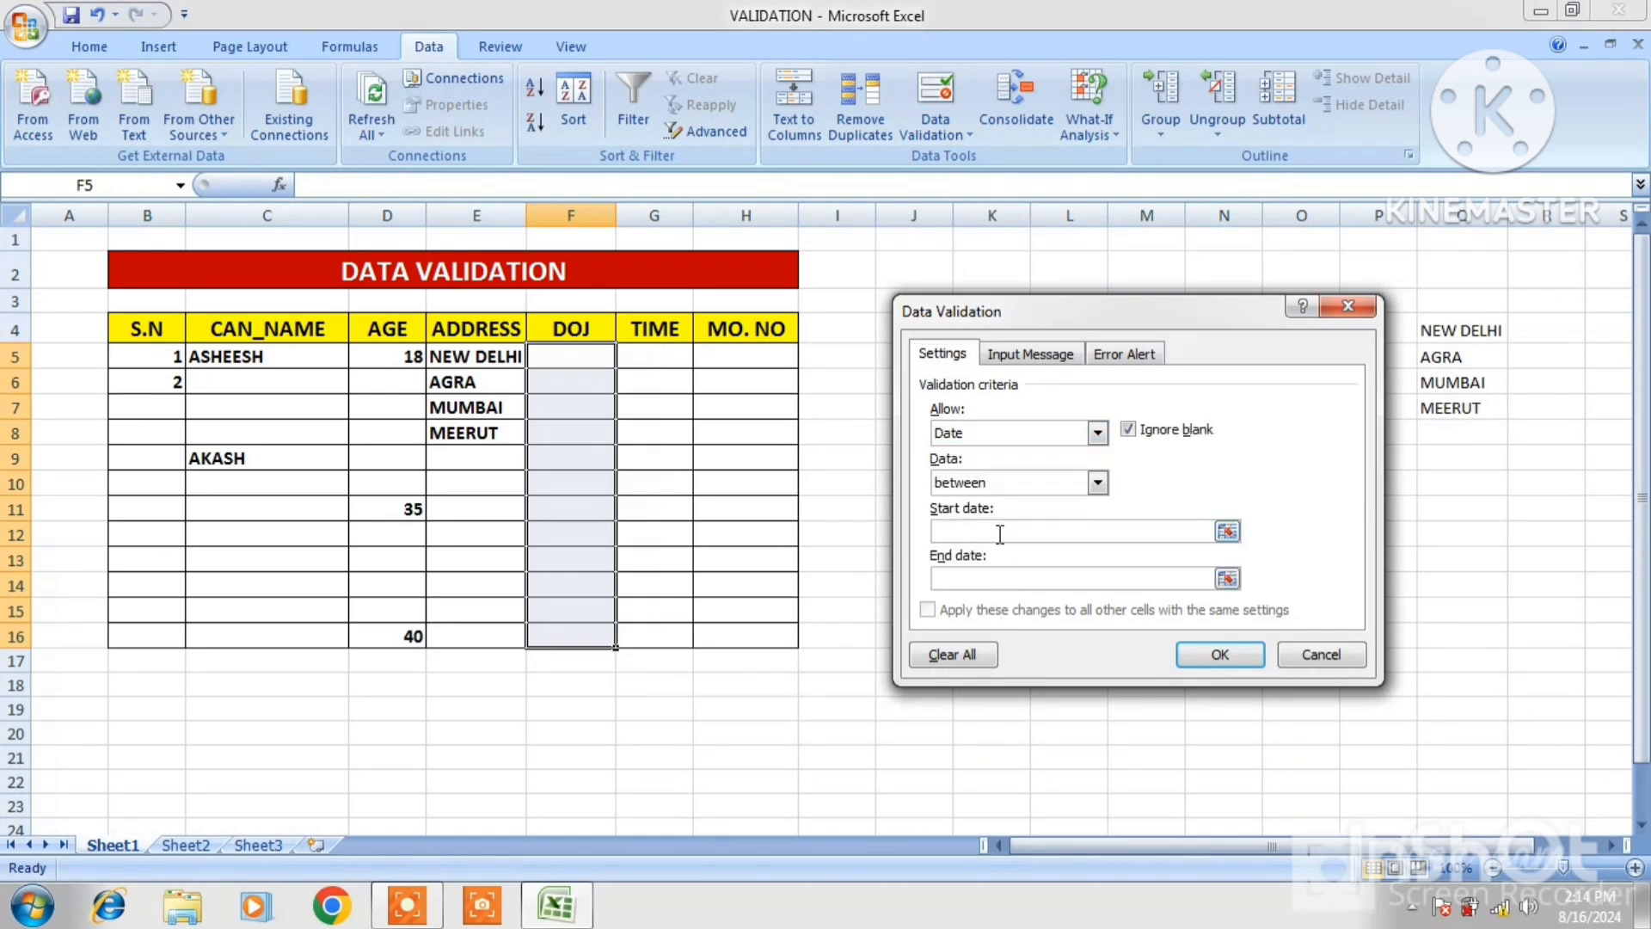
{"action": "left_click", "coordinate": [1000, 532]}
{"action": "type", "text": "0"}
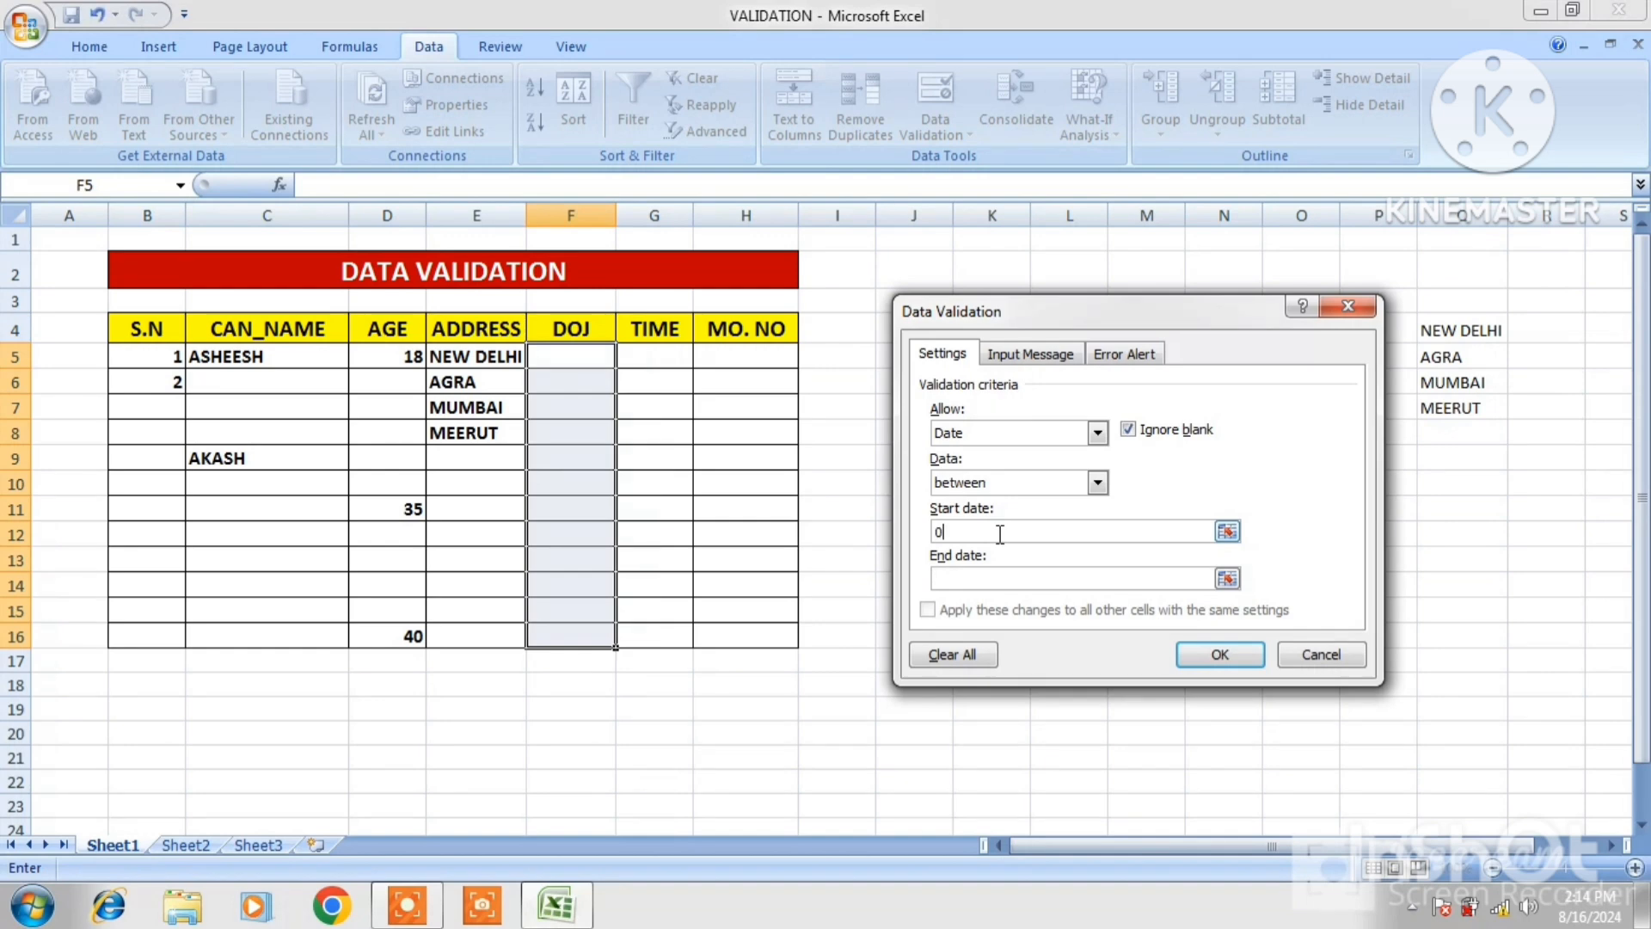
{"action": "type", "text": "1/APR/2024"}
{"action": "left_click", "coordinate": [975, 580]}
{"action": "type", "text": "30/04"}
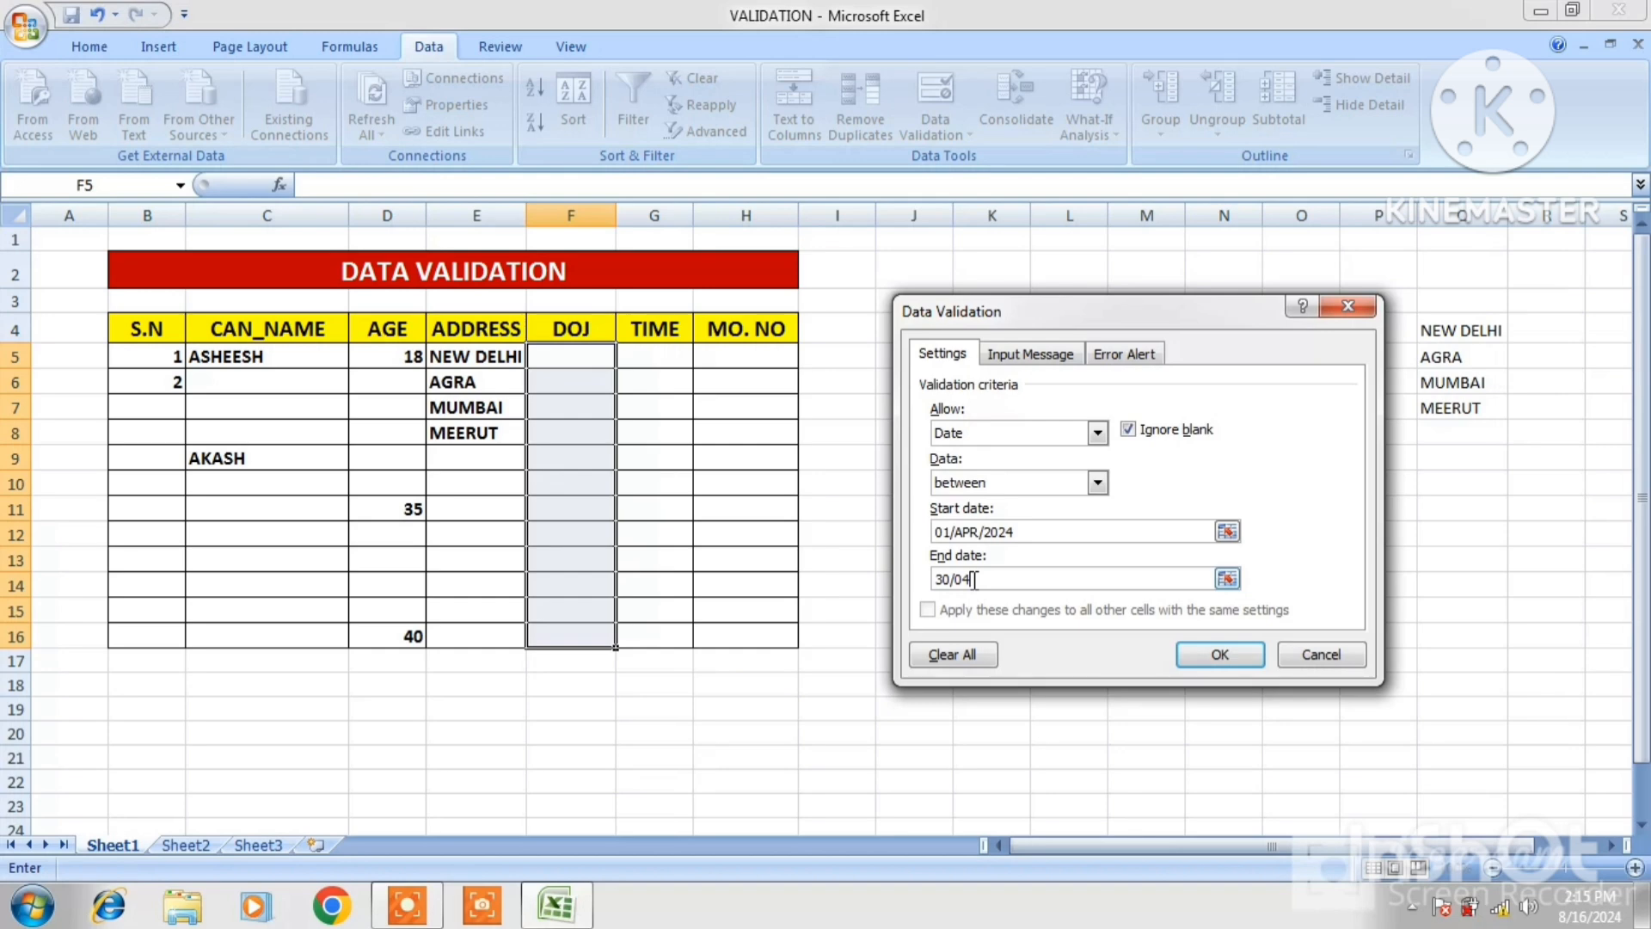
{"action": "key", "text": "BackSpace"}
{"action": "key", "text": "BackSpace"}
{"action": "type", "text": "APR/2024"}
{"action": "left_click", "coordinate": [1225, 653]}
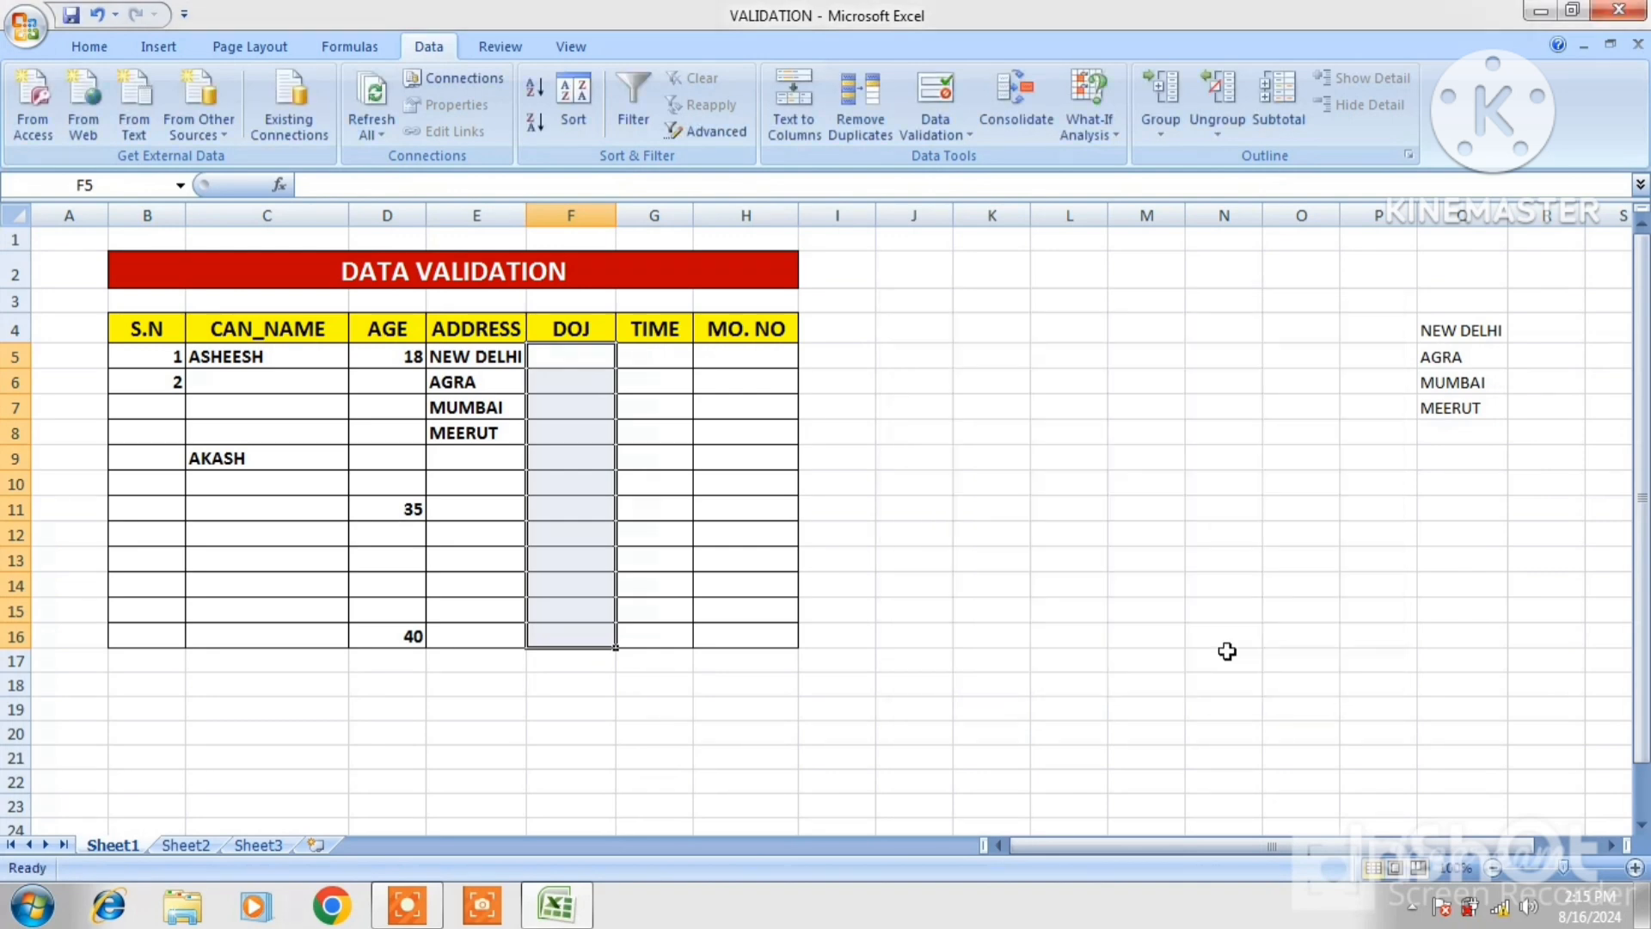
Enter the valid joining date 01/APR/24 in cell F5.
{"action": "left_click", "coordinate": [581, 359]}
{"action": "type", "text": "01/"}
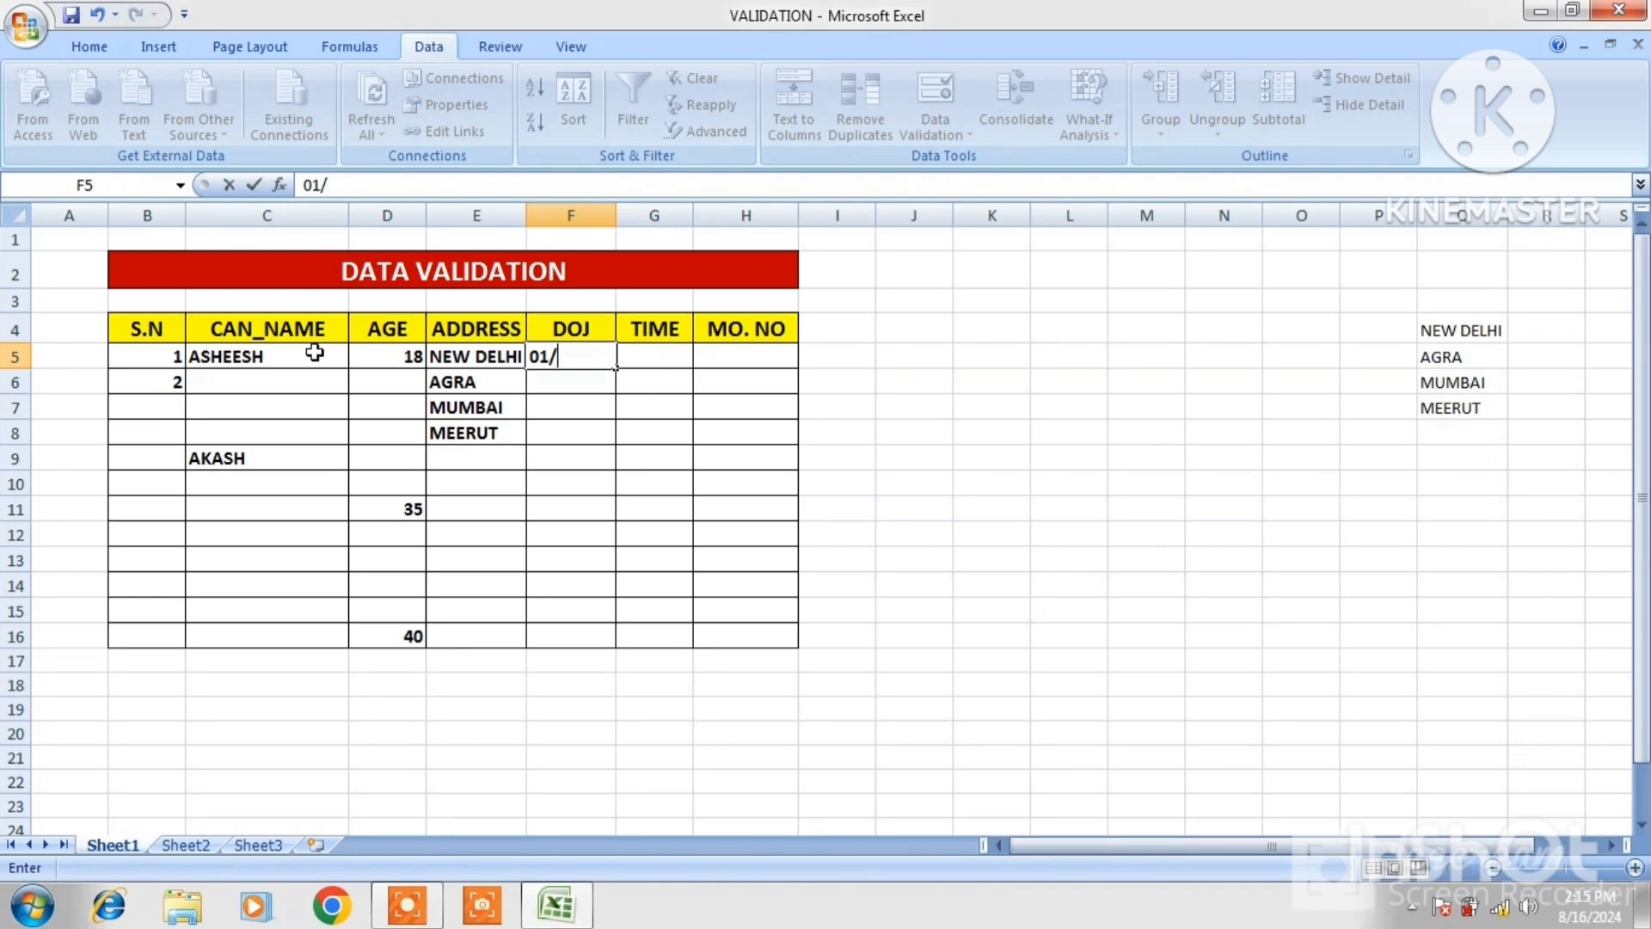
{"action": "type", "text": "APR/24"}
{"action": "key", "text": "Return"}
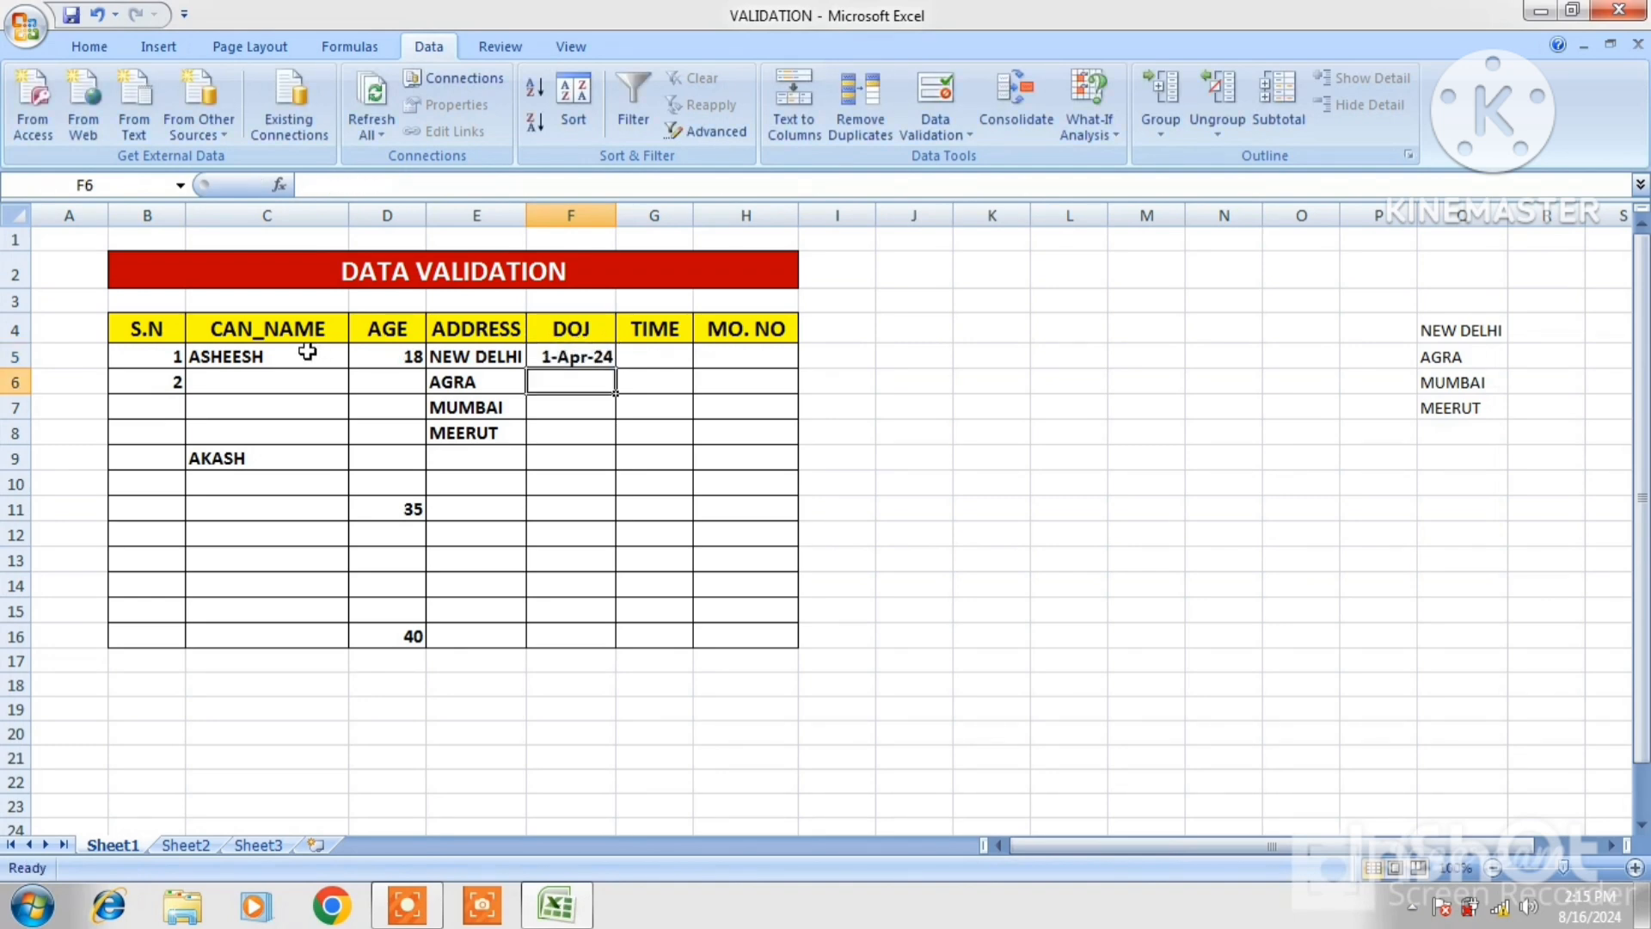
Test the DOJ date limits by trying to enter 28/MAR/2024 in cell F7.
{"action": "left_click", "coordinate": [582, 409]}
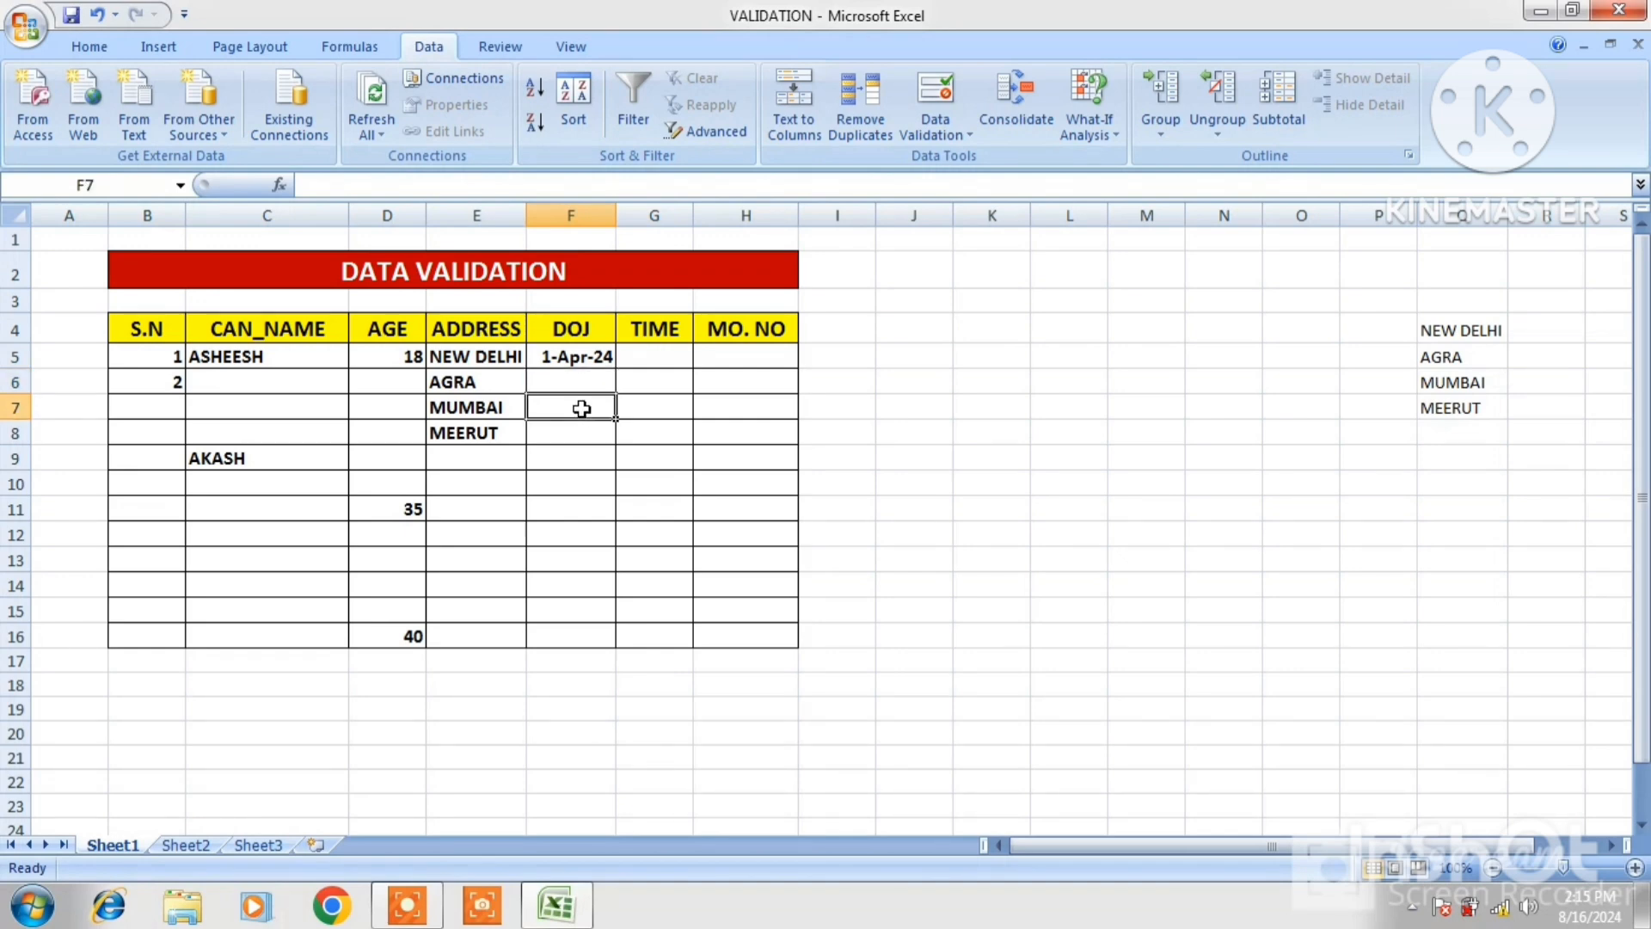
{"action": "type", "text": "28/"}
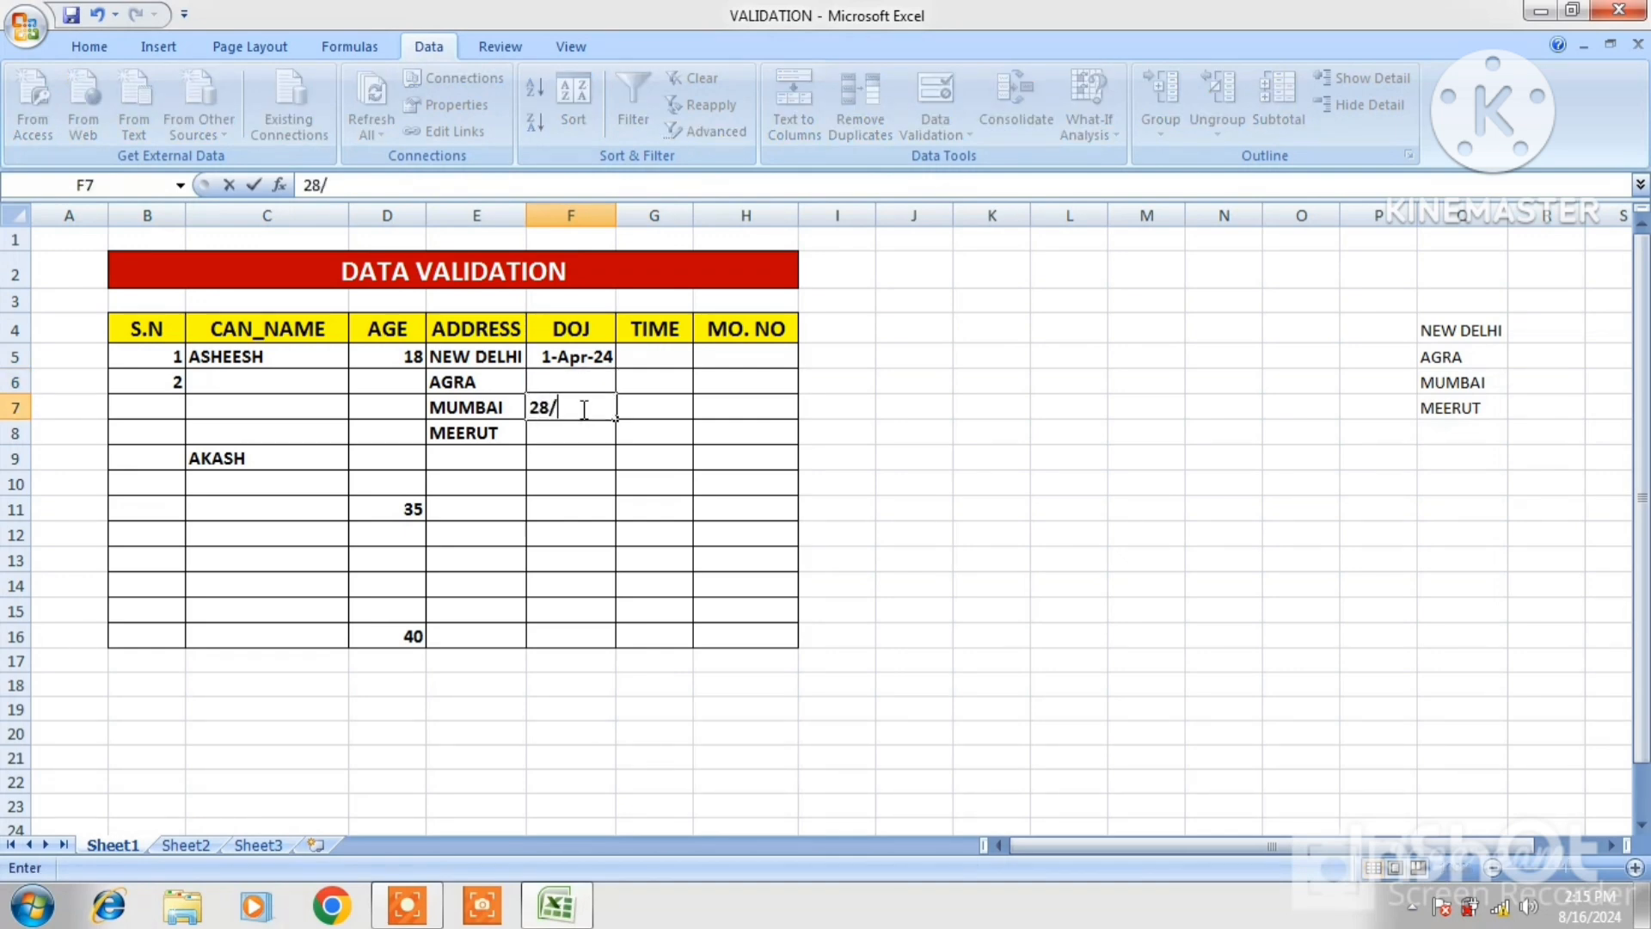
{"action": "type", "text": "M"}
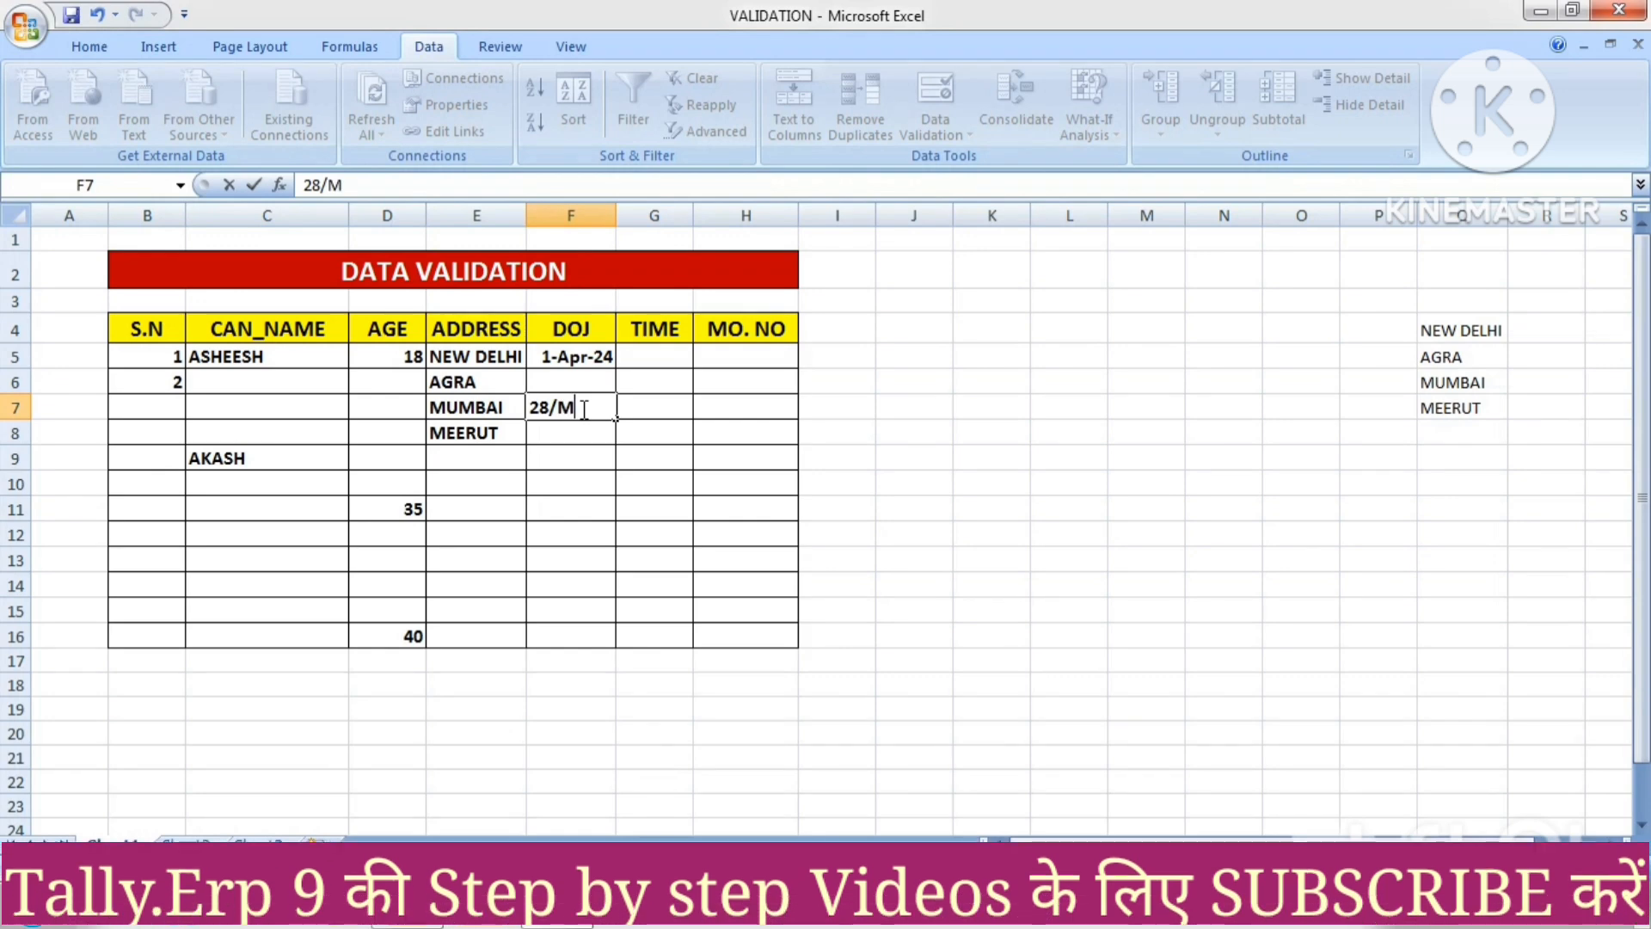
{"action": "type", "text": "AR"}
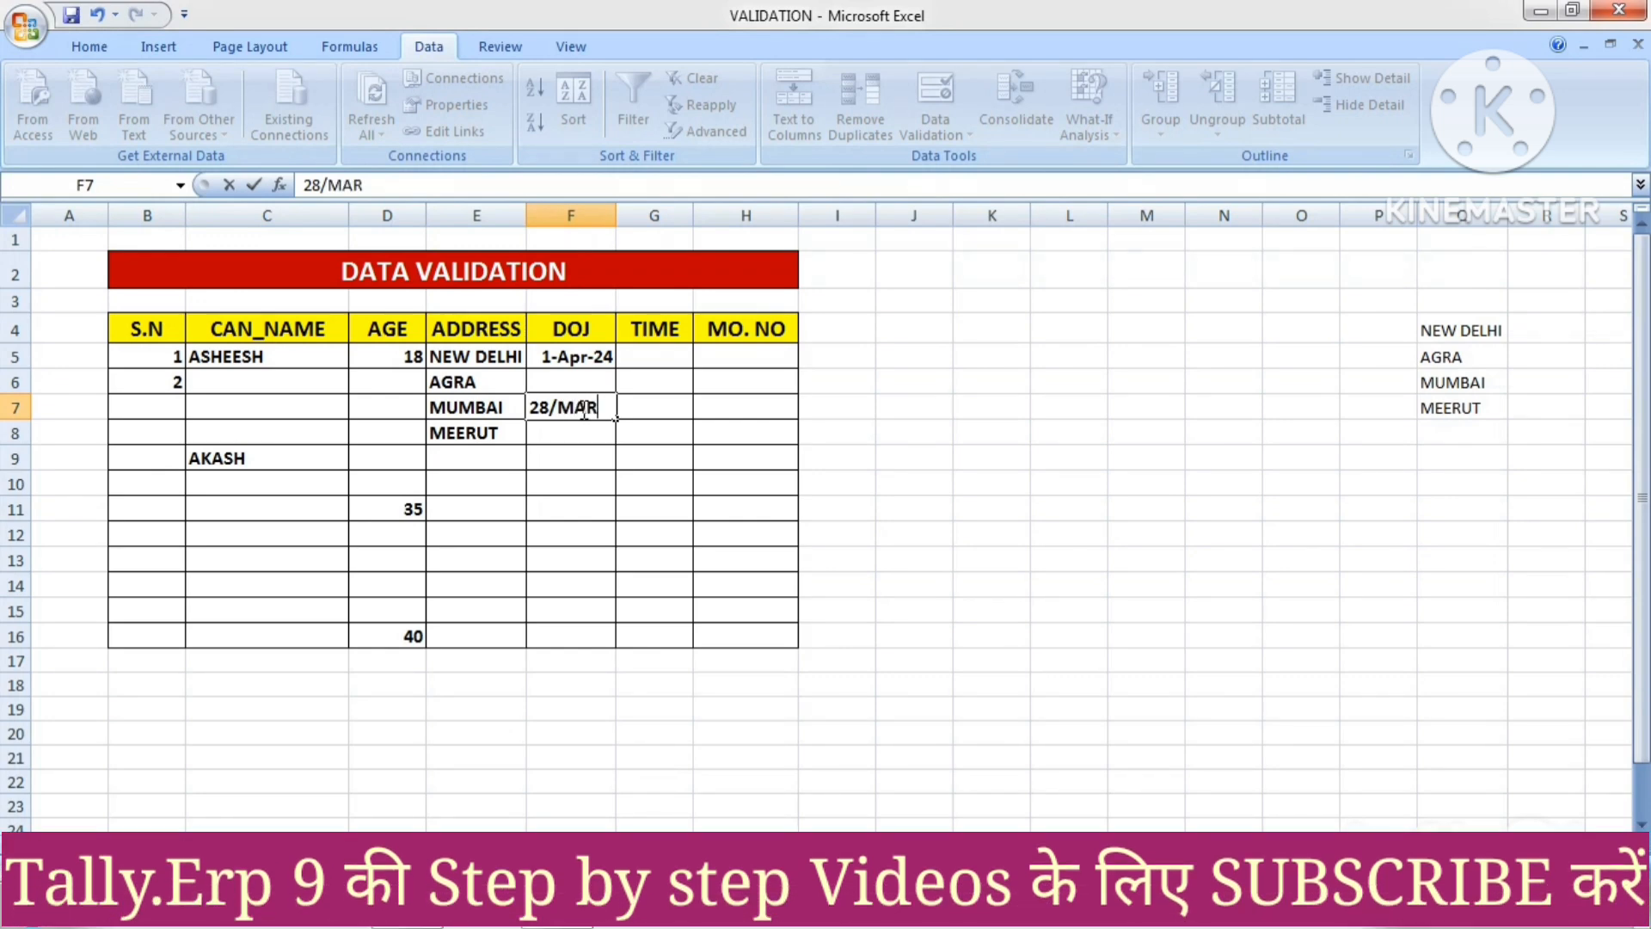
{"action": "type", "text": "/2024"}
{"action": "key", "text": "Return"}
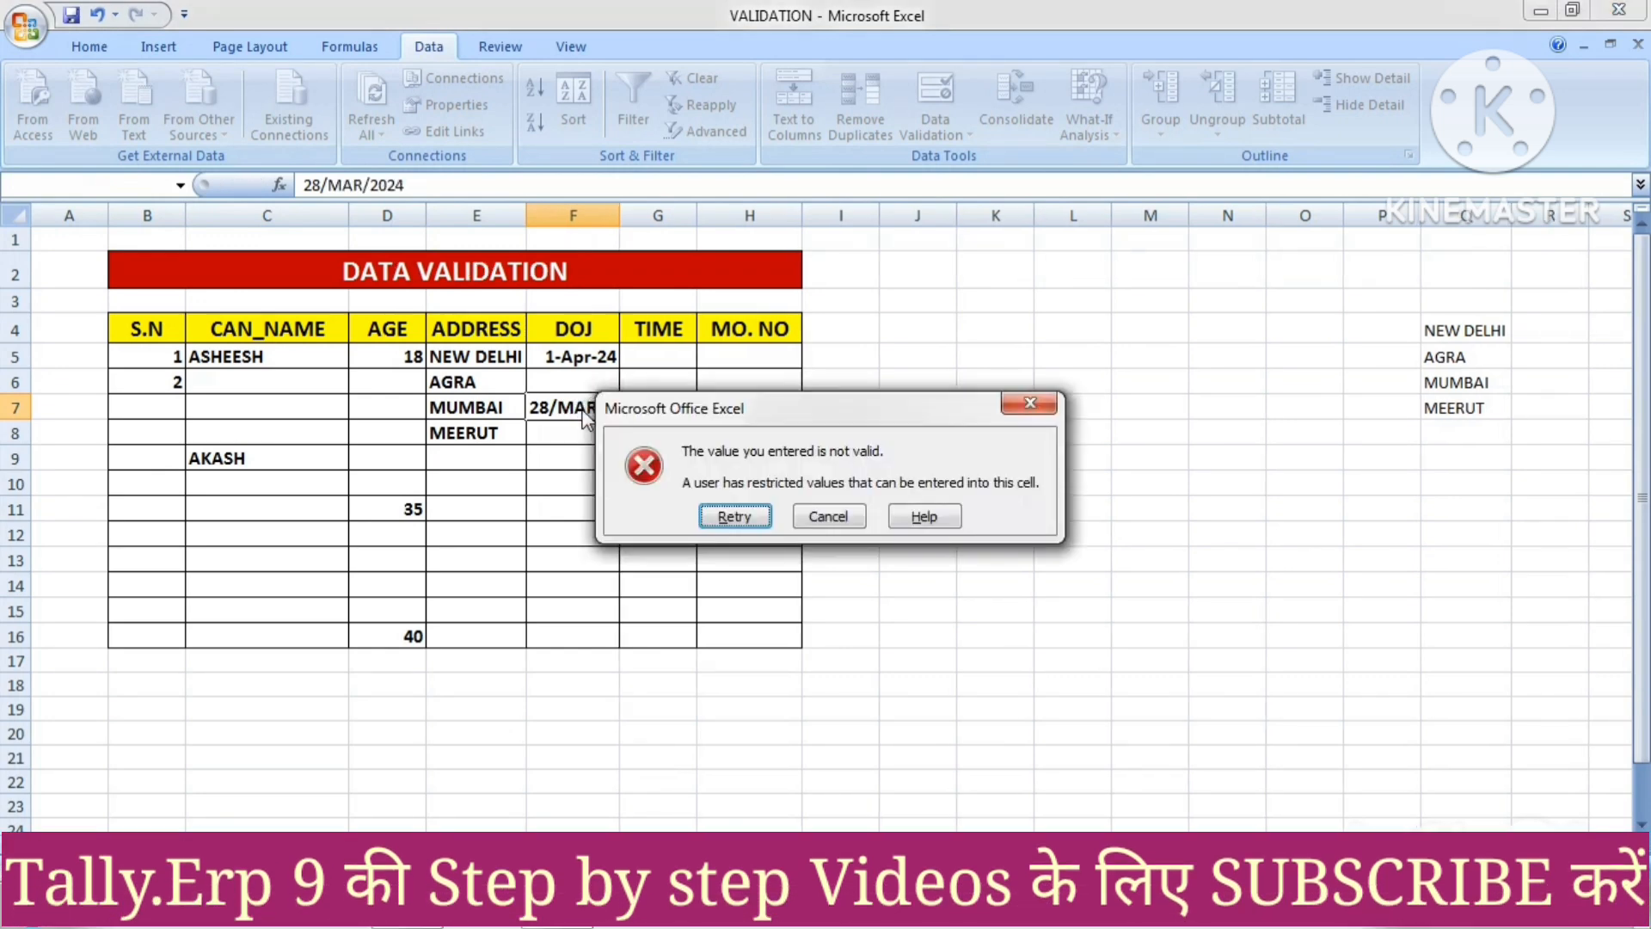
{"action": "left_click", "coordinate": [827, 516]}
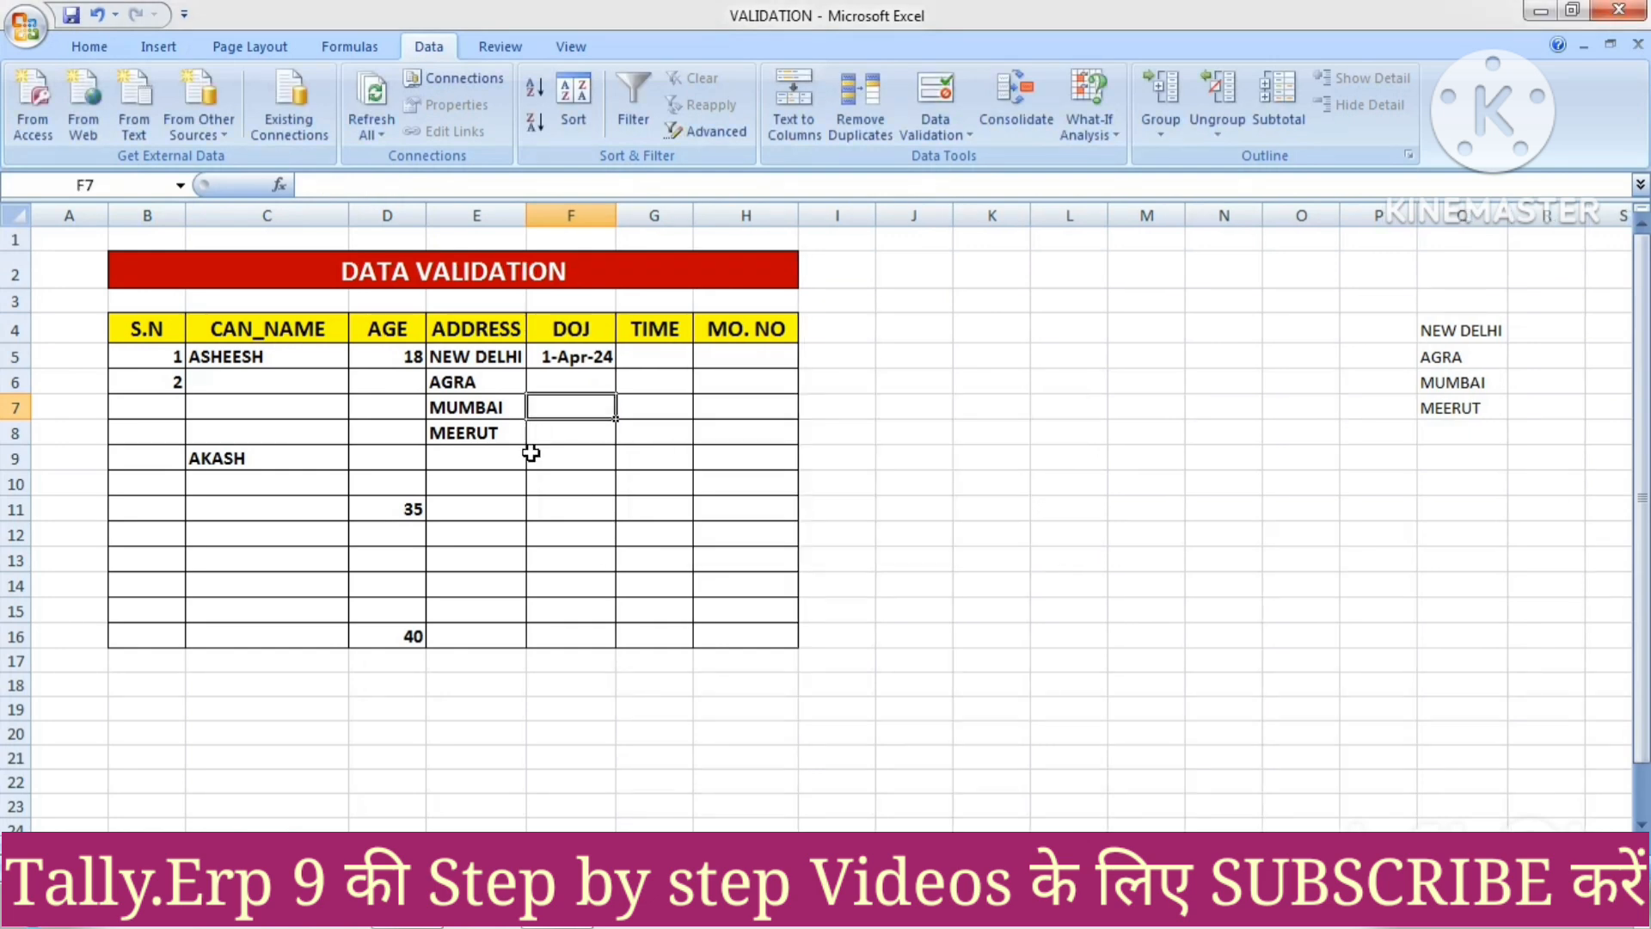
Enter the valid joining date 30/APR/2024 in cell F16.
{"action": "left_click", "coordinate": [580, 636]}
{"action": "type", "text": "30"}
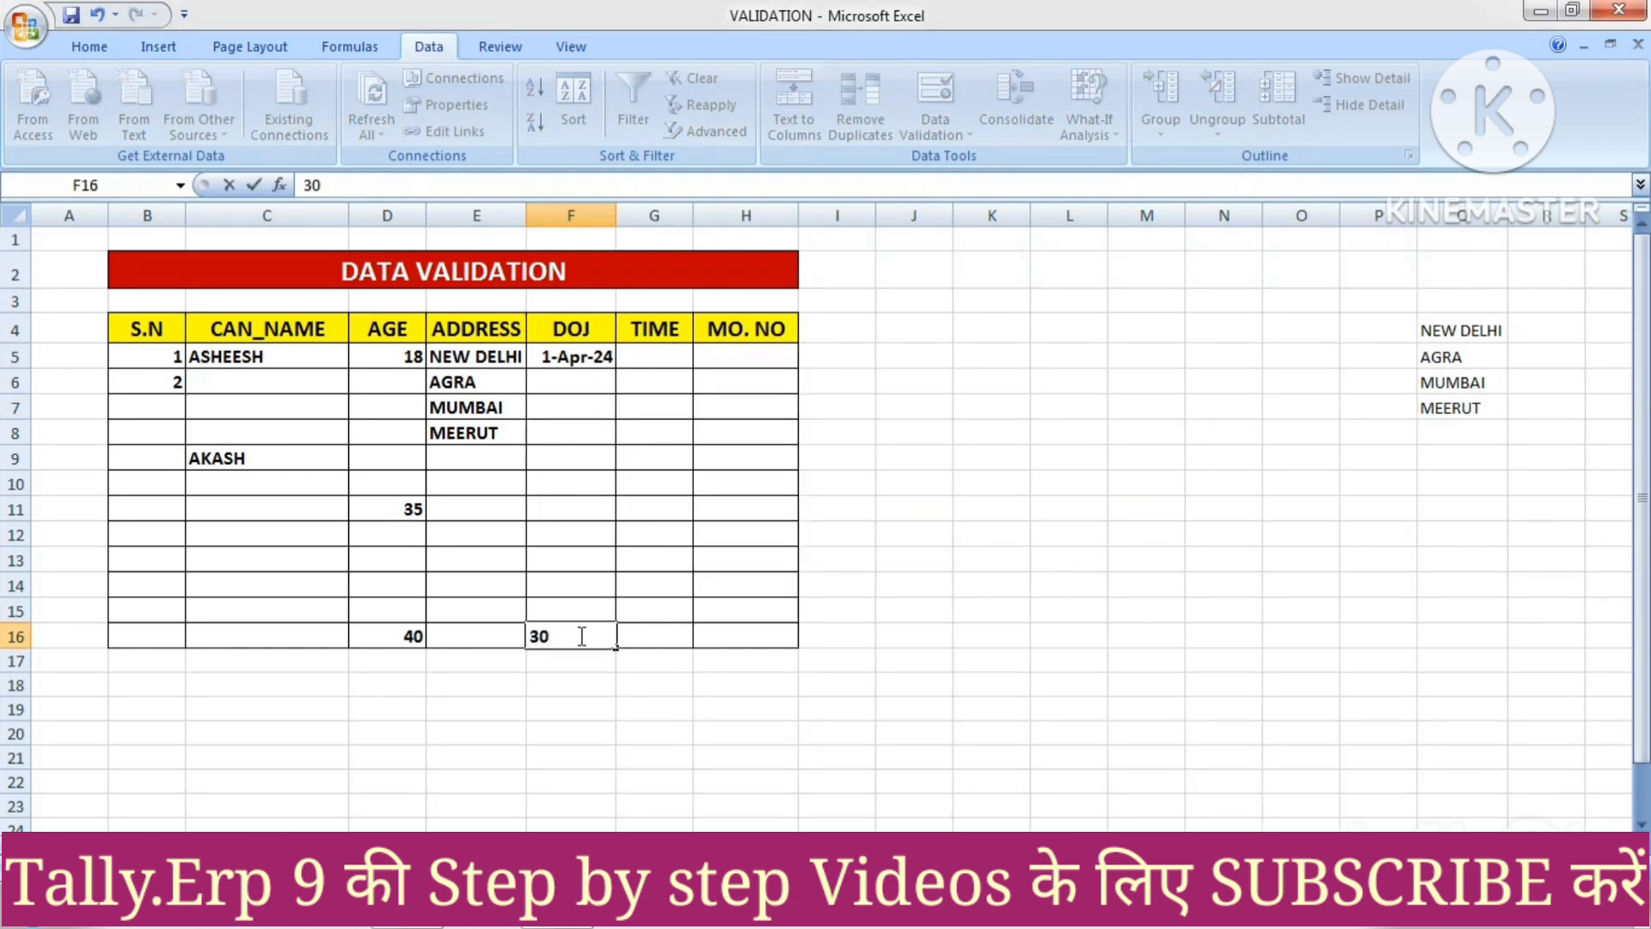
{"action": "type", "text": "/APR/2024"}
{"action": "key", "text": "Return"}
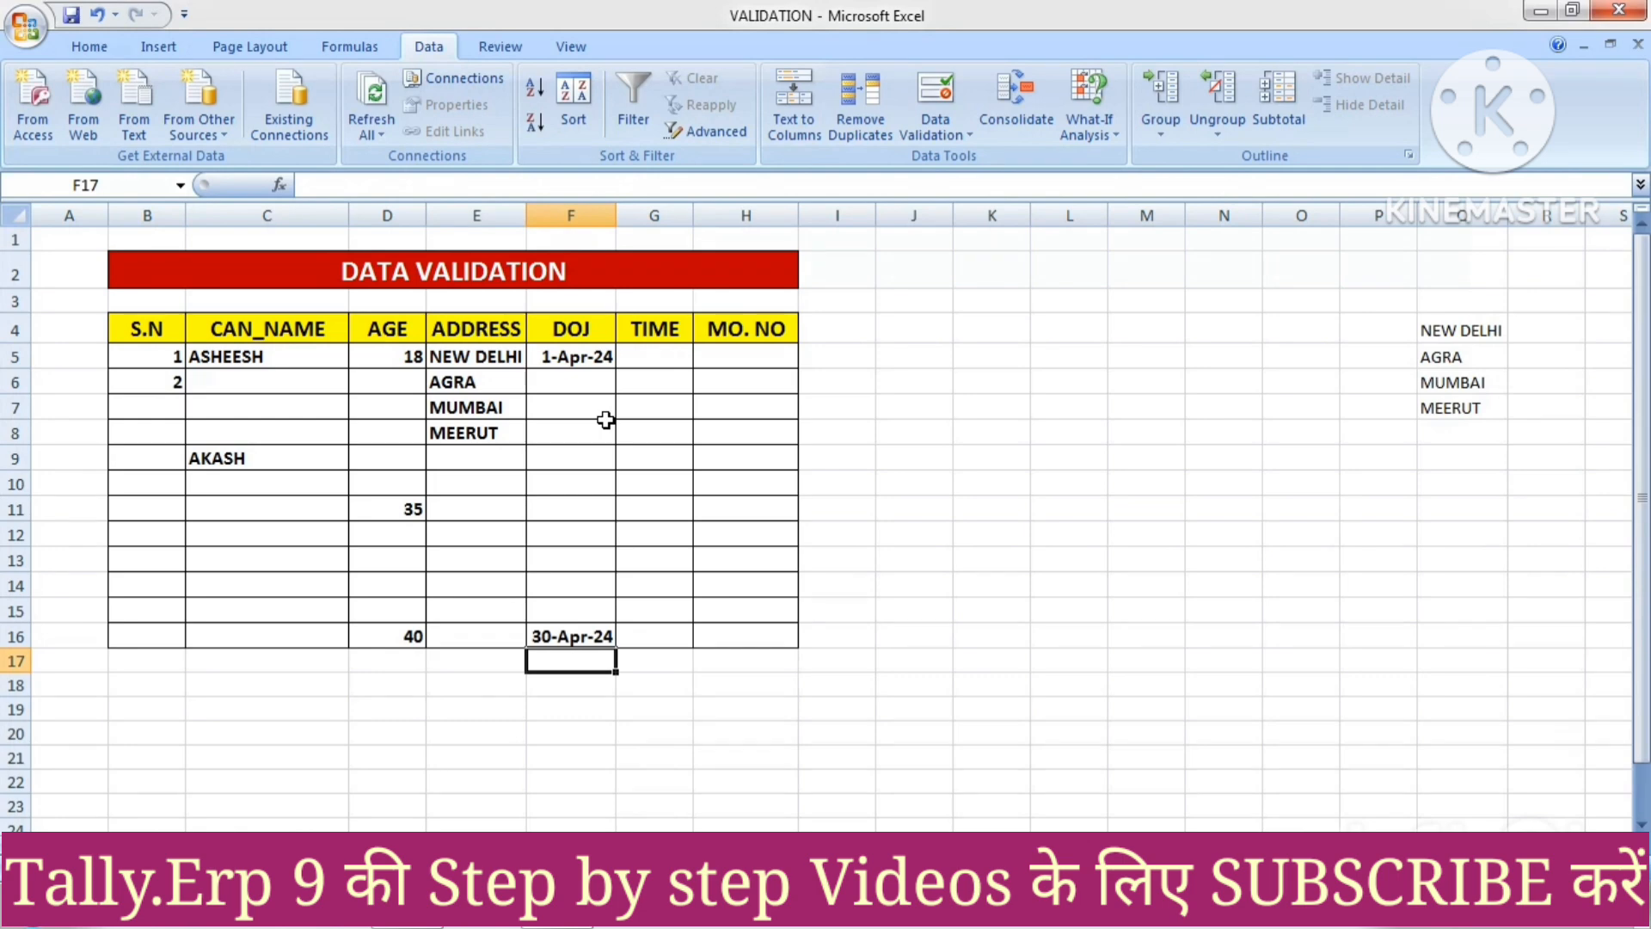
Apply a data validation rule to the TIME cells G5:G16 allowing only times between 10:00:00 and 18:00:00.
{"action": "left_click", "coordinate": [654, 356]}
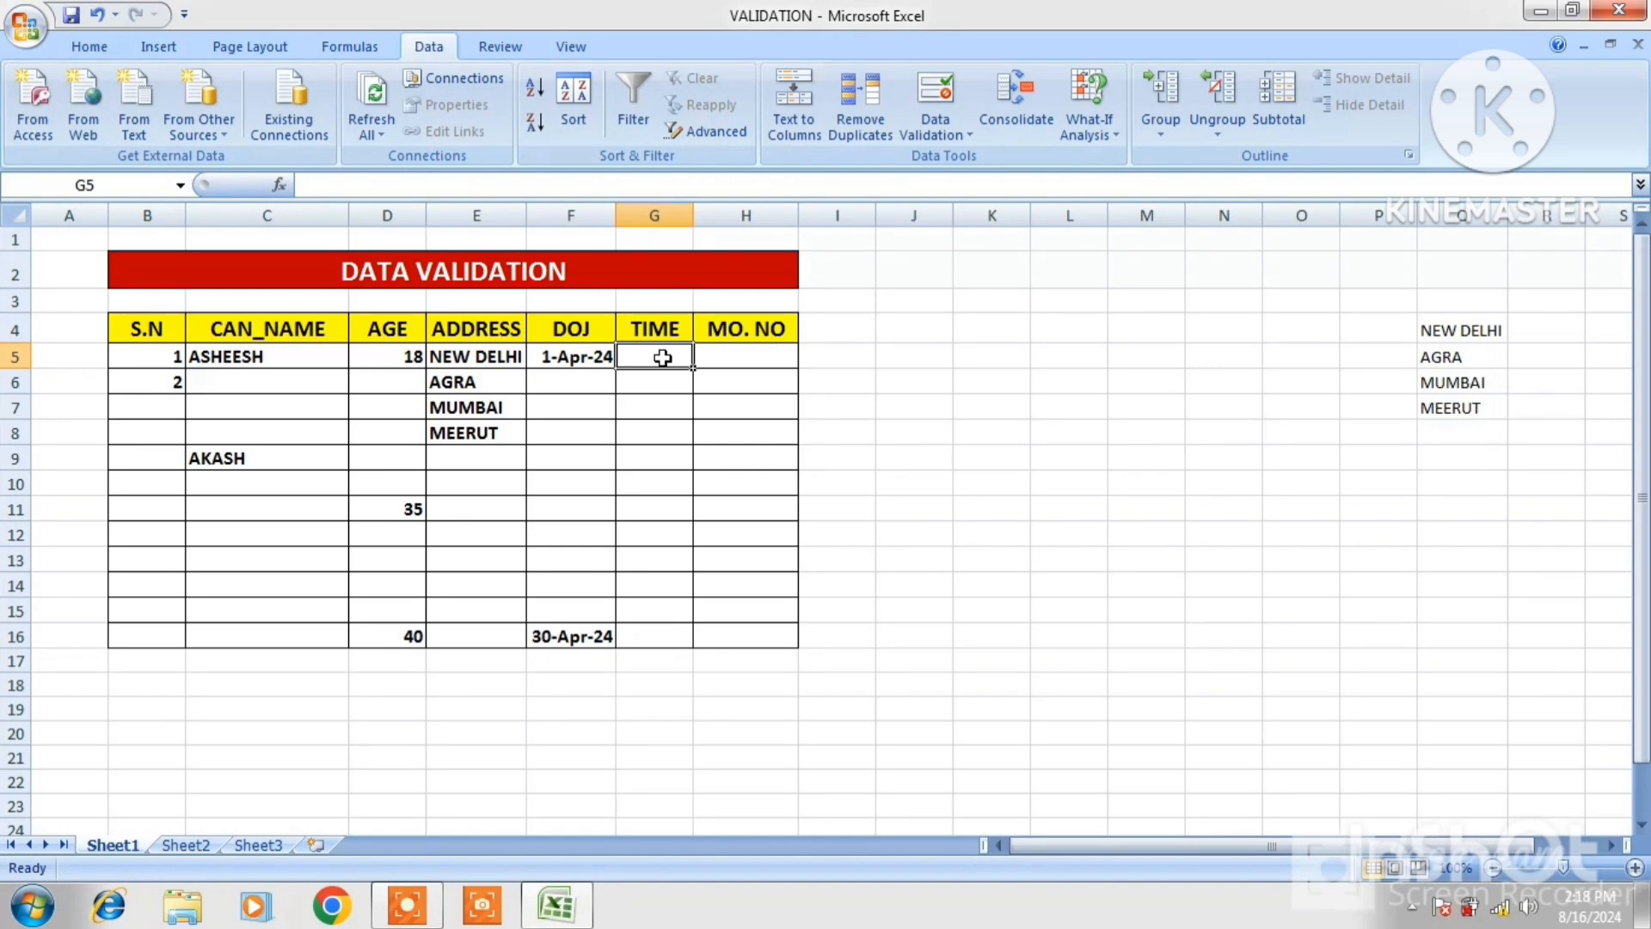
{"action": "left_click_drag", "start_coordinate": [662, 357], "coordinate": [670, 631]}
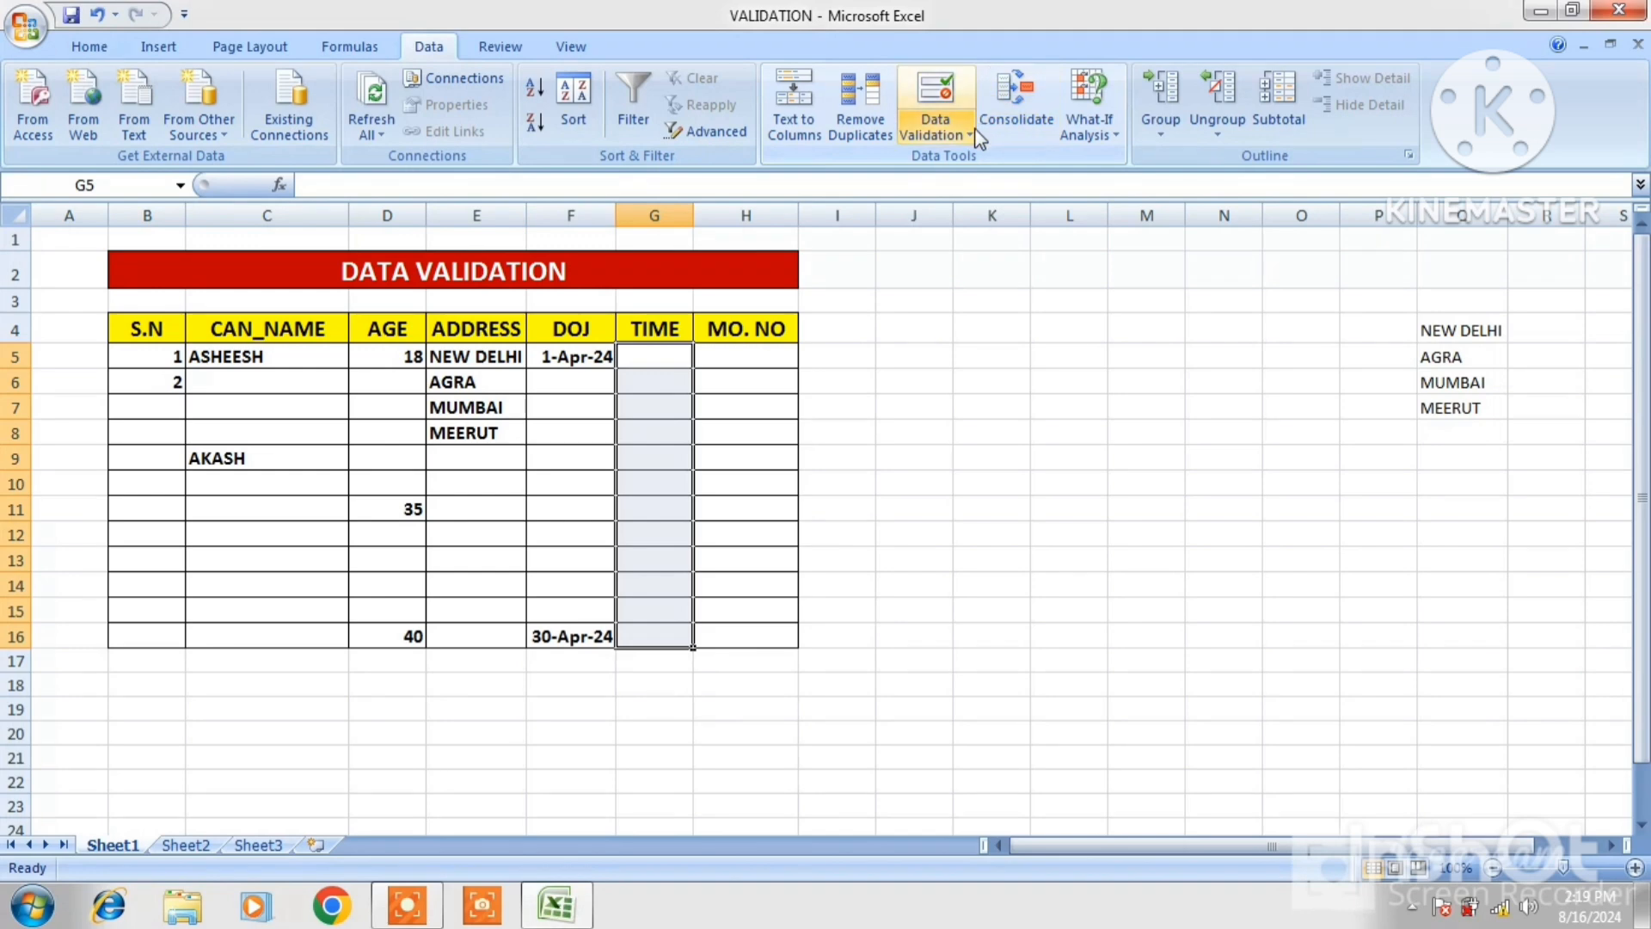
{"action": "left_click", "coordinate": [935, 129]}
{"action": "left_click", "coordinate": [961, 158]}
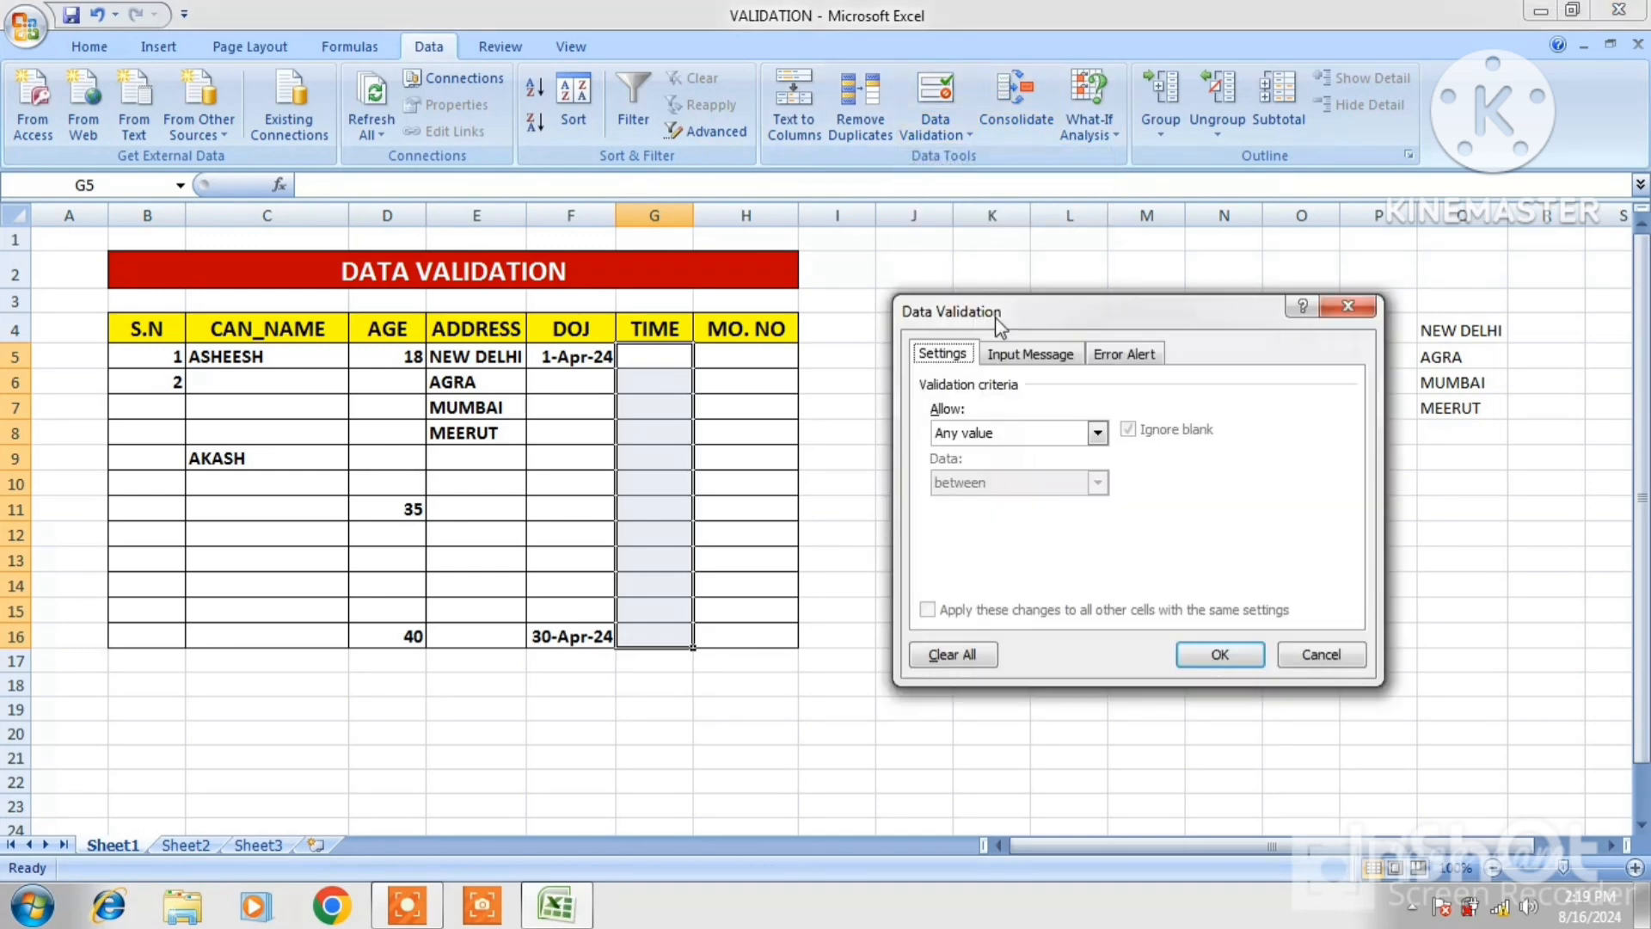
{"action": "left_click", "coordinate": [1032, 432]}
{"action": "left_click", "coordinate": [978, 534]}
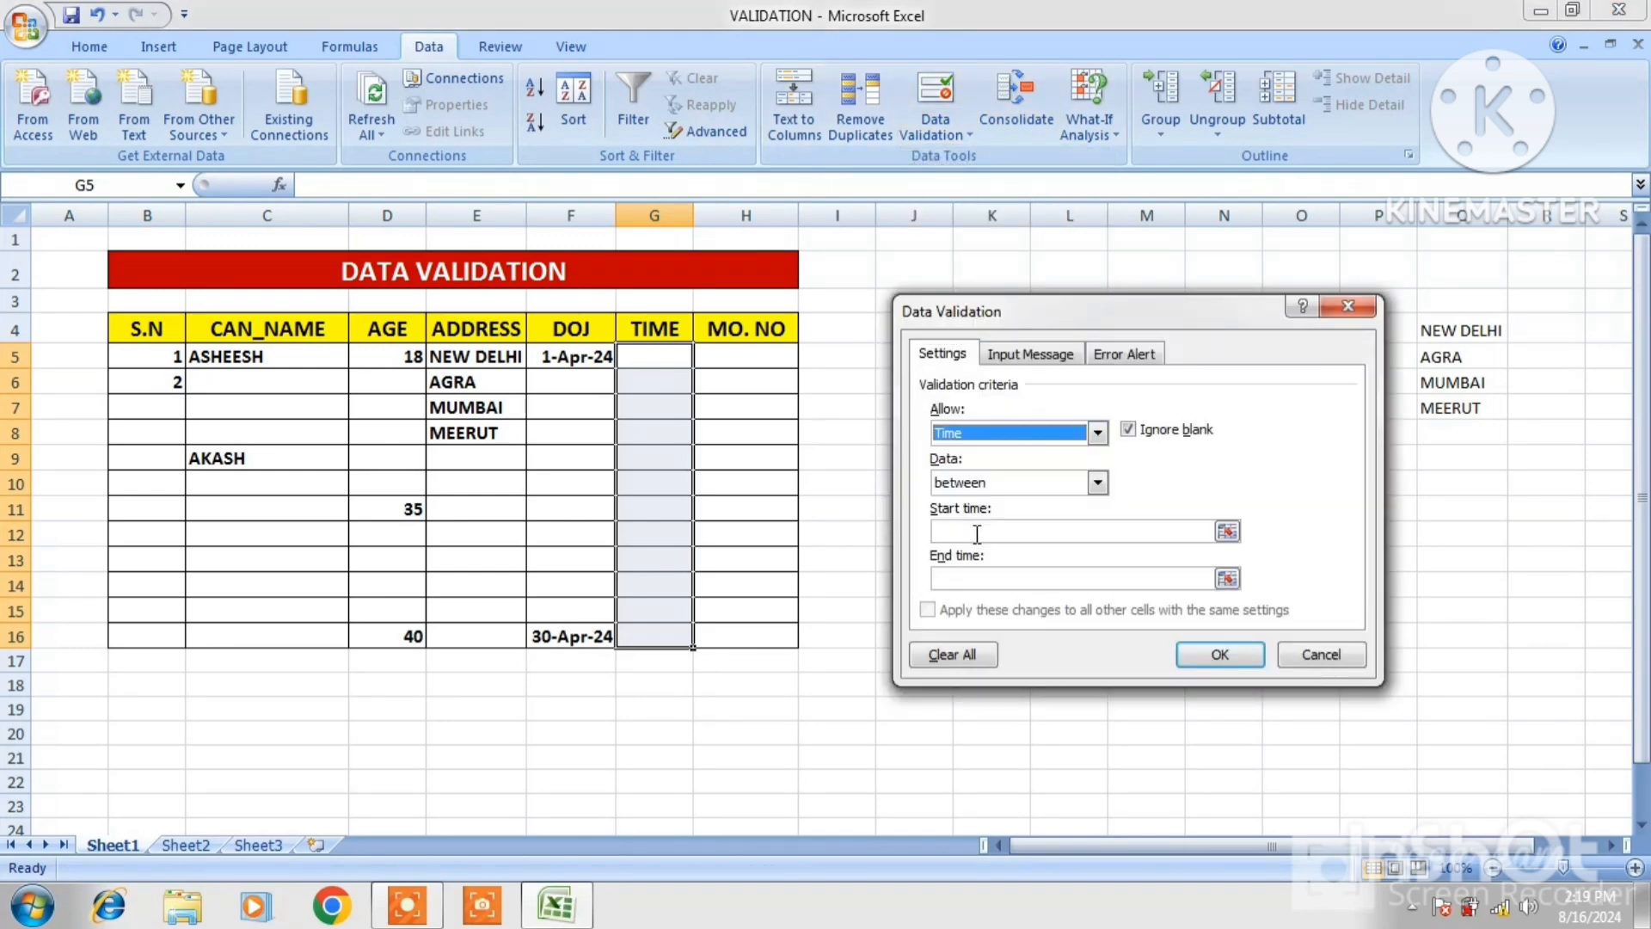
{"action": "left_click", "coordinate": [978, 534]}
{"action": "type", "text": "1"}
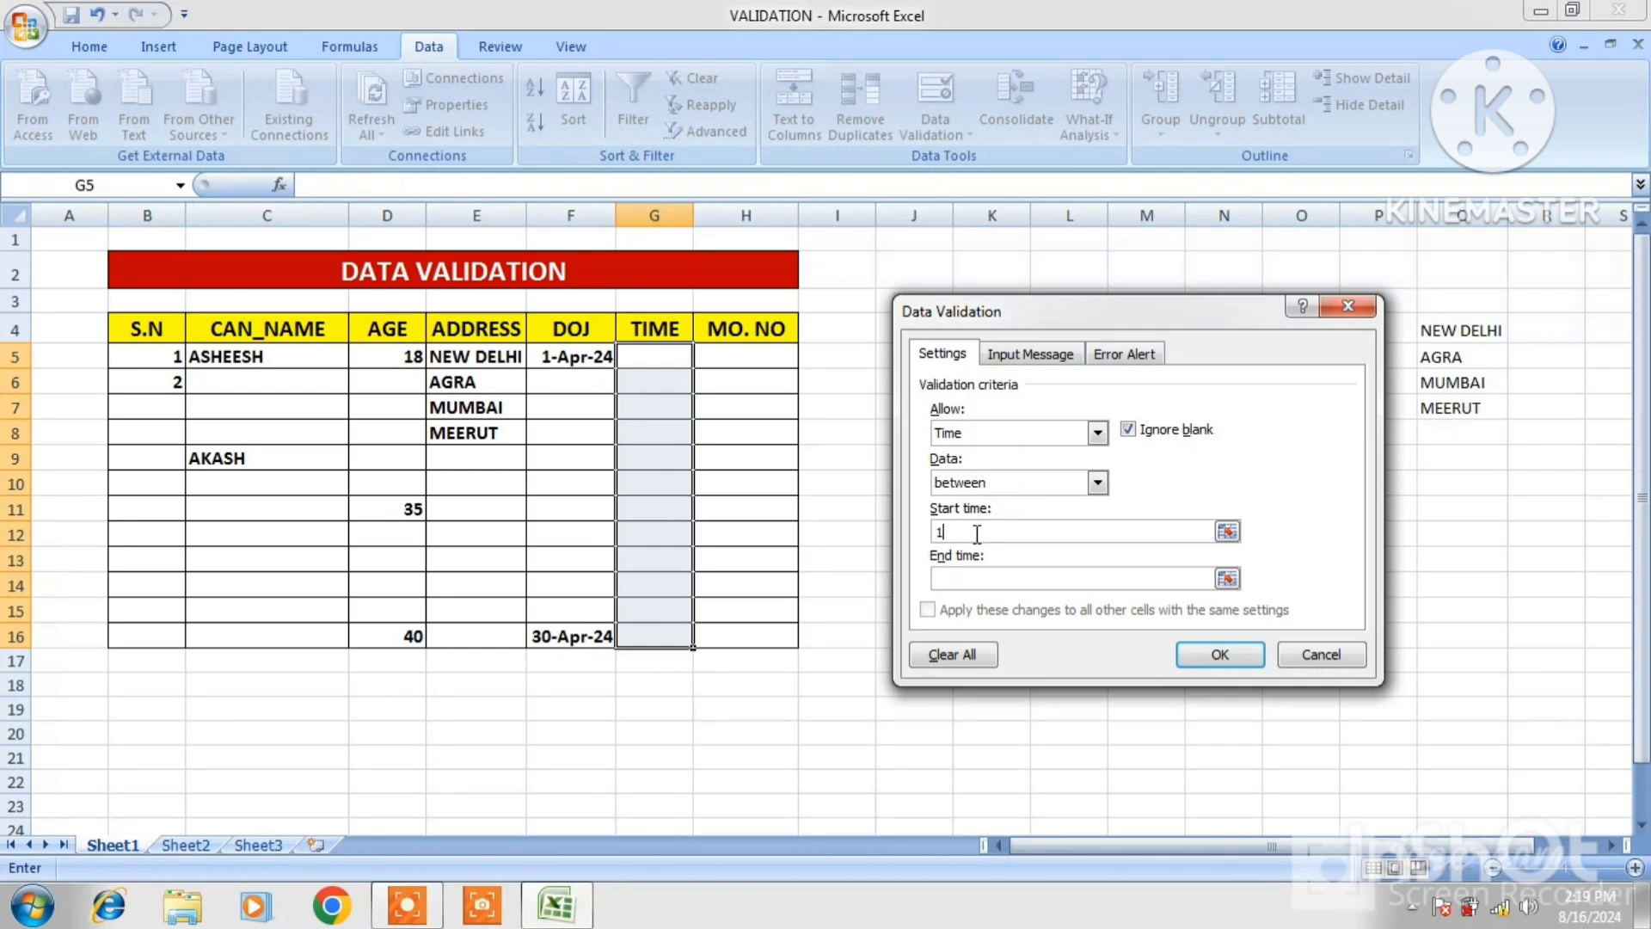
{"action": "type", "text": "0:00:00"}
{"action": "left_click", "coordinate": [988, 576]}
{"action": "type", "text": "18"}
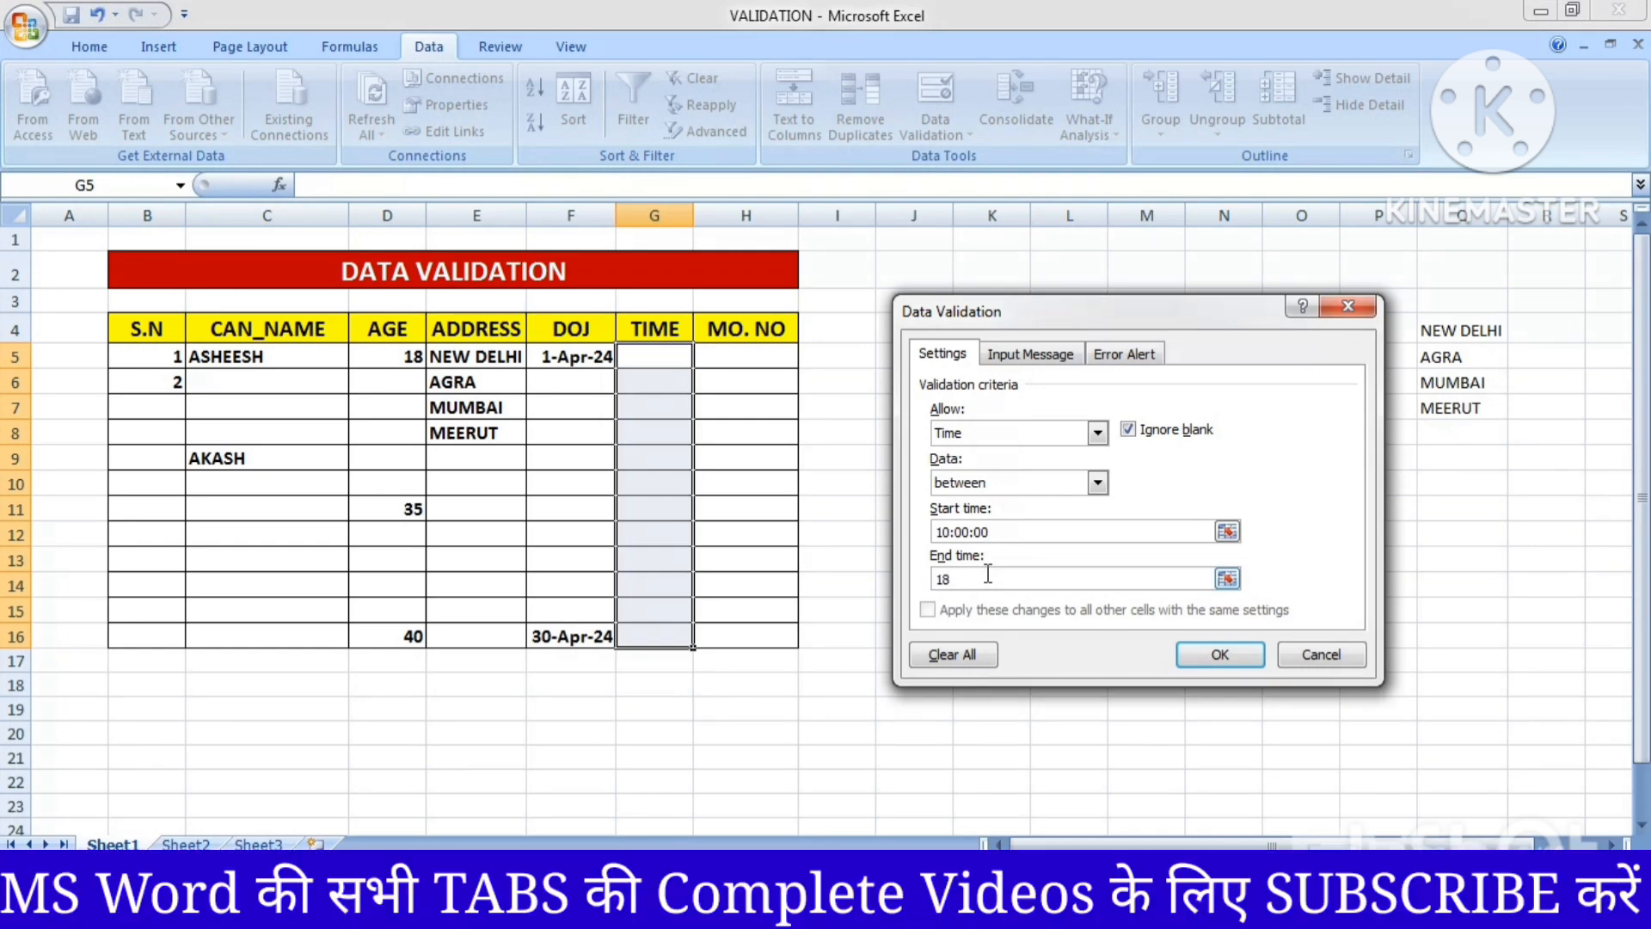
{"action": "type", "text": ":00:00"}
{"action": "left_click", "coordinate": [1215, 654]}
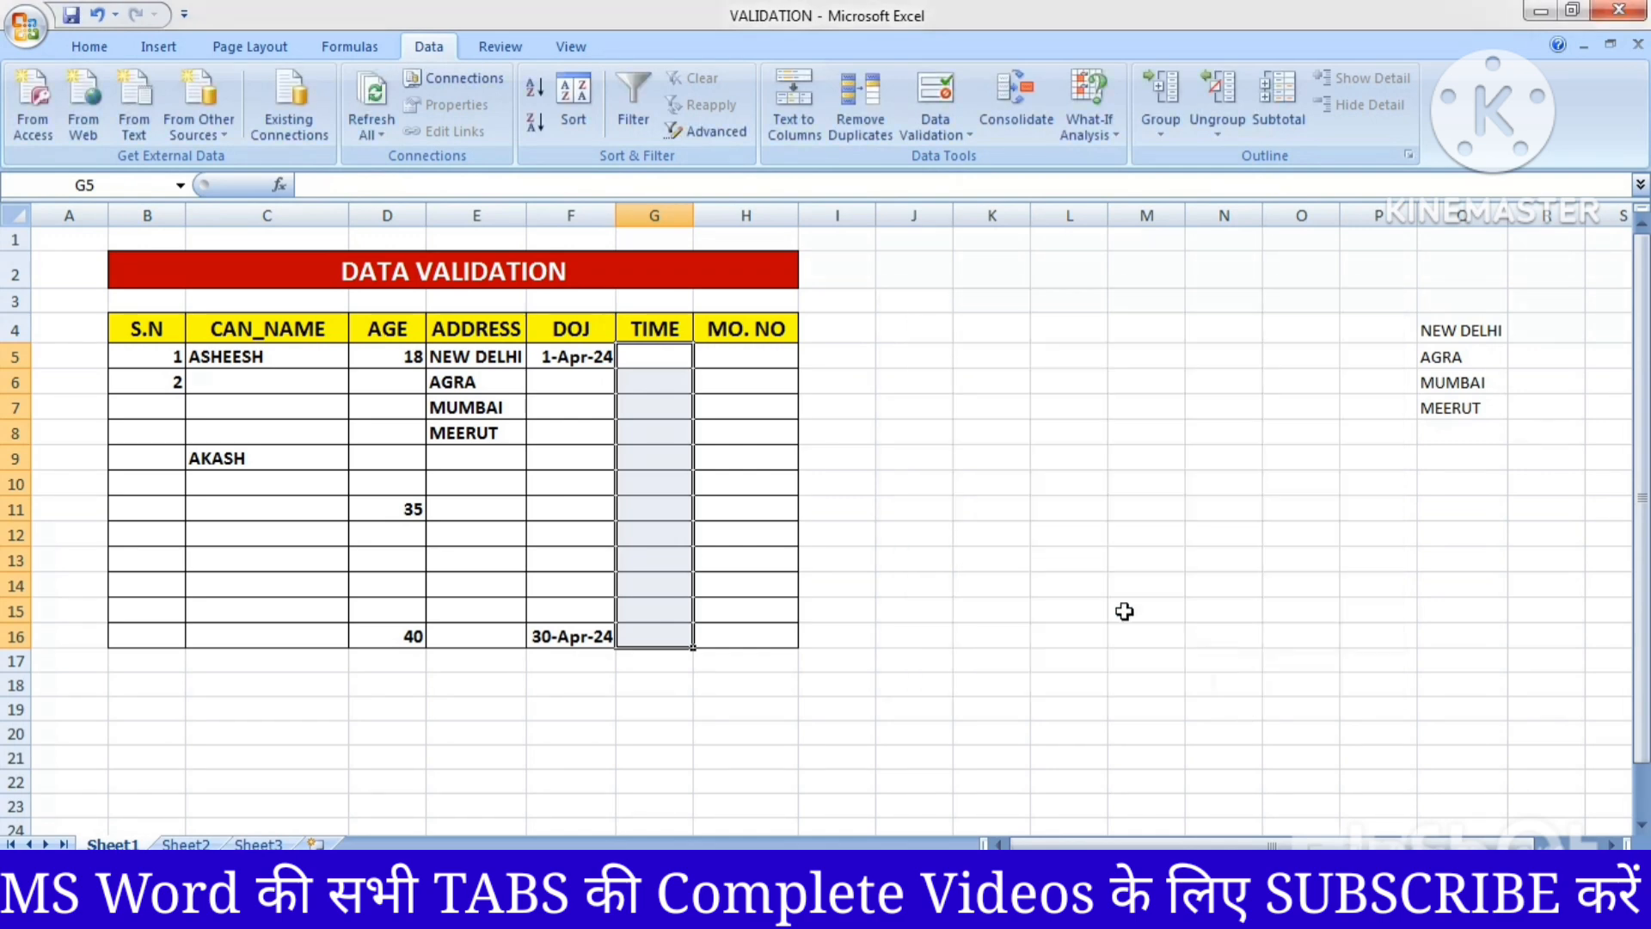
Enter the valid time 11:00:00 in cell G5.
{"action": "left_click", "coordinate": [658, 364]}
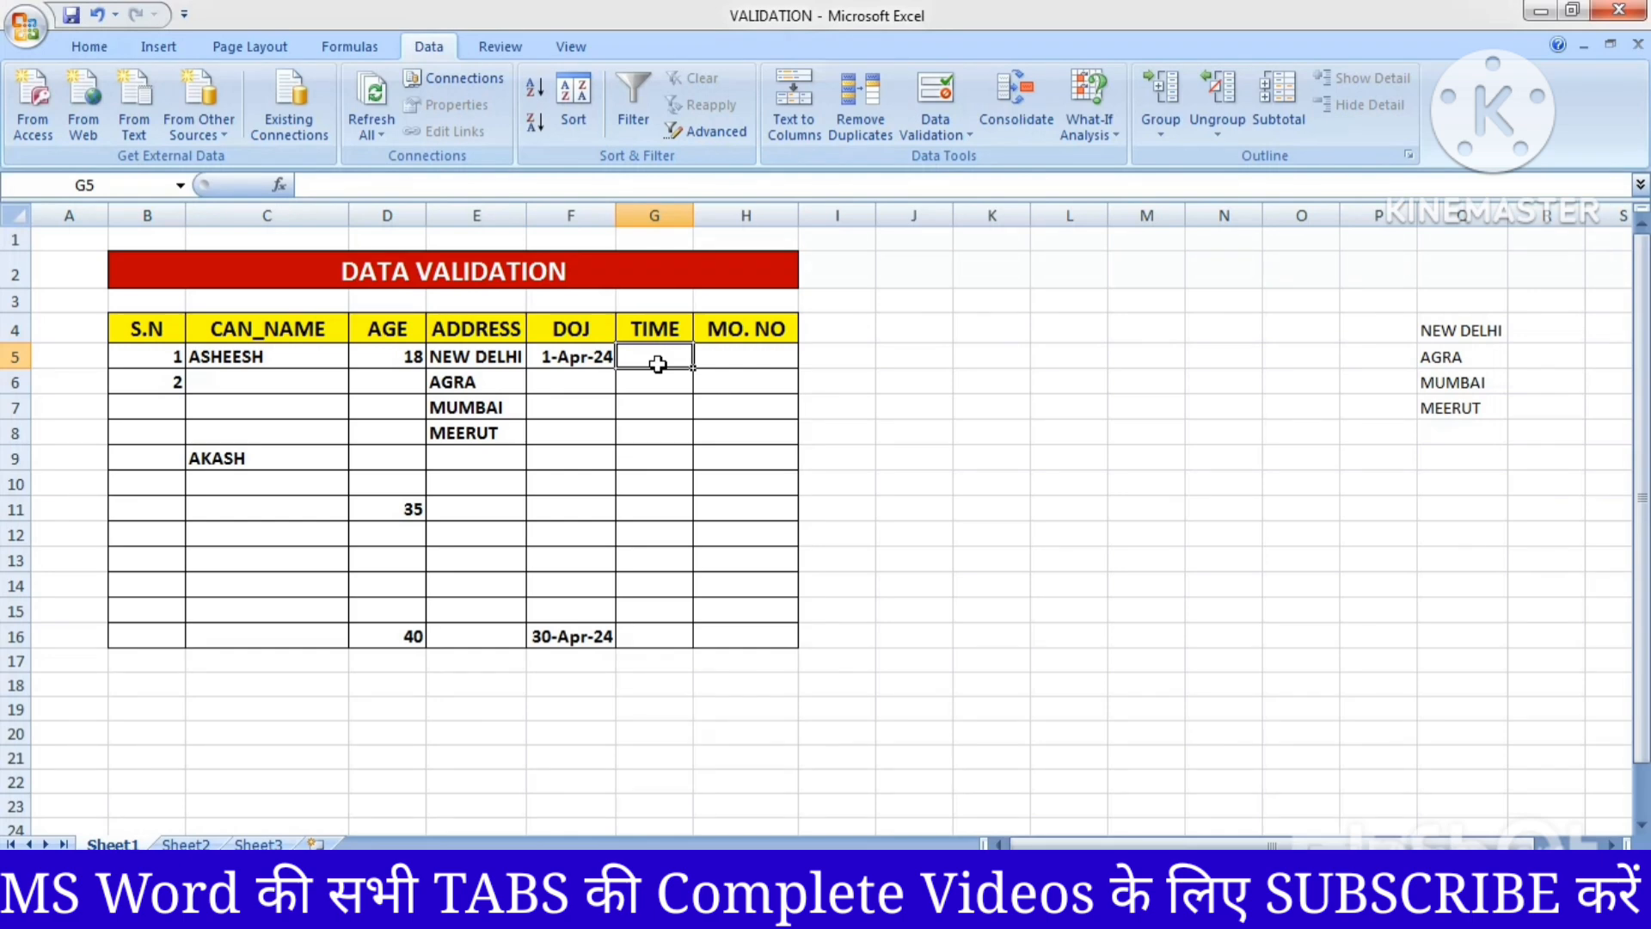
{"action": "type", "text": "11"}
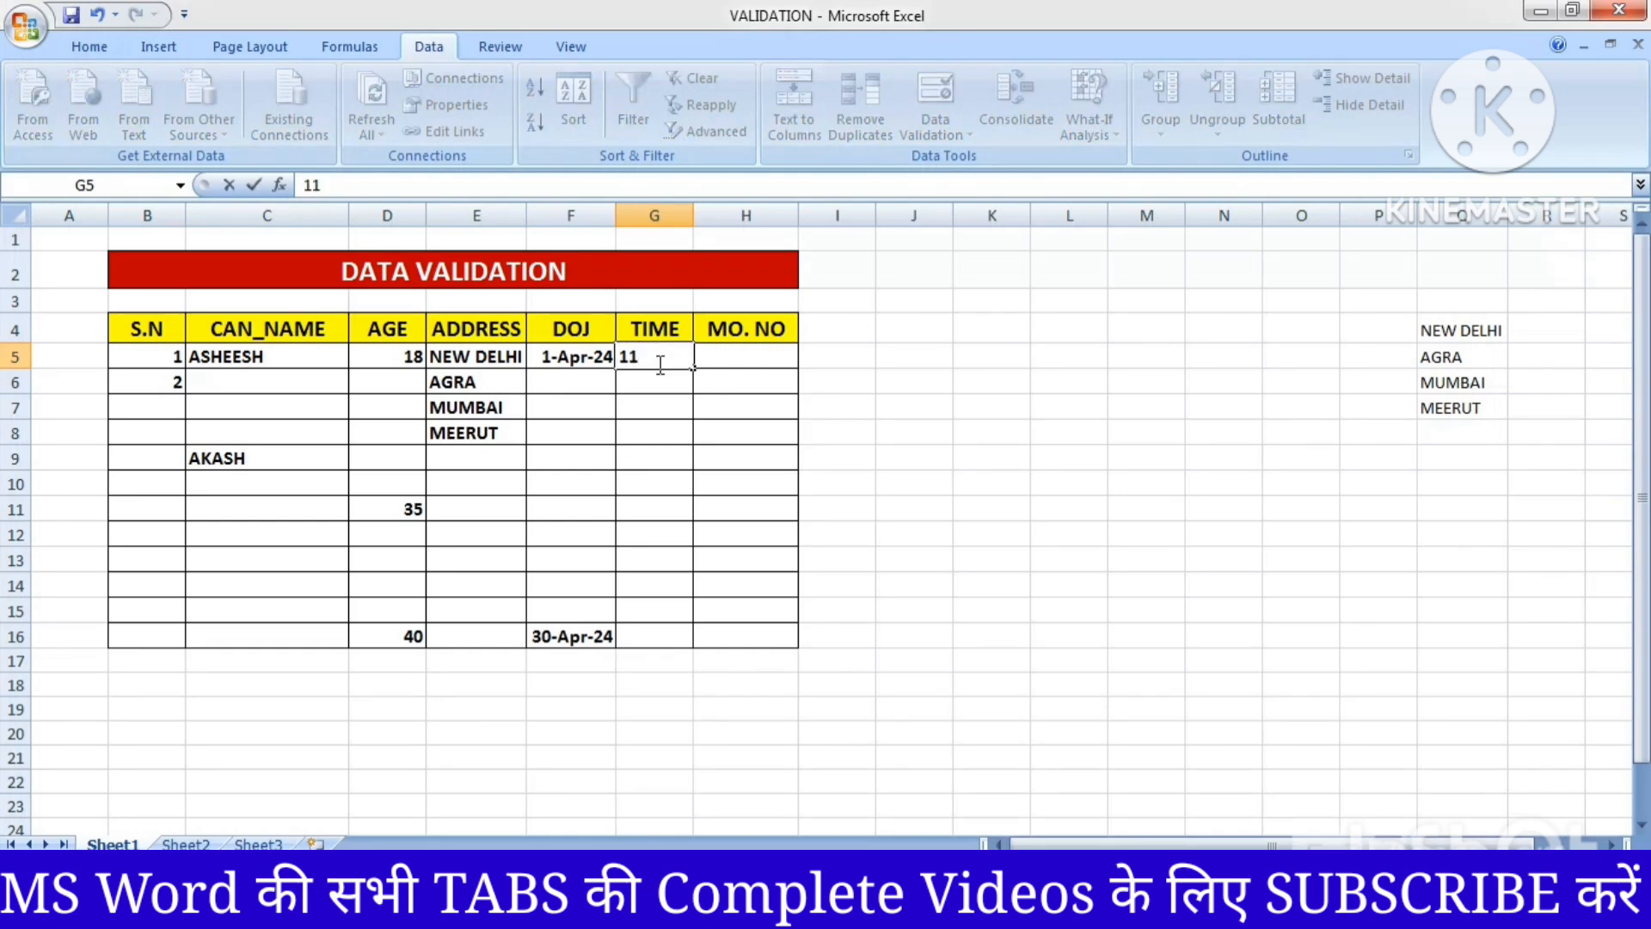
{"action": "type", "text": ":00"}
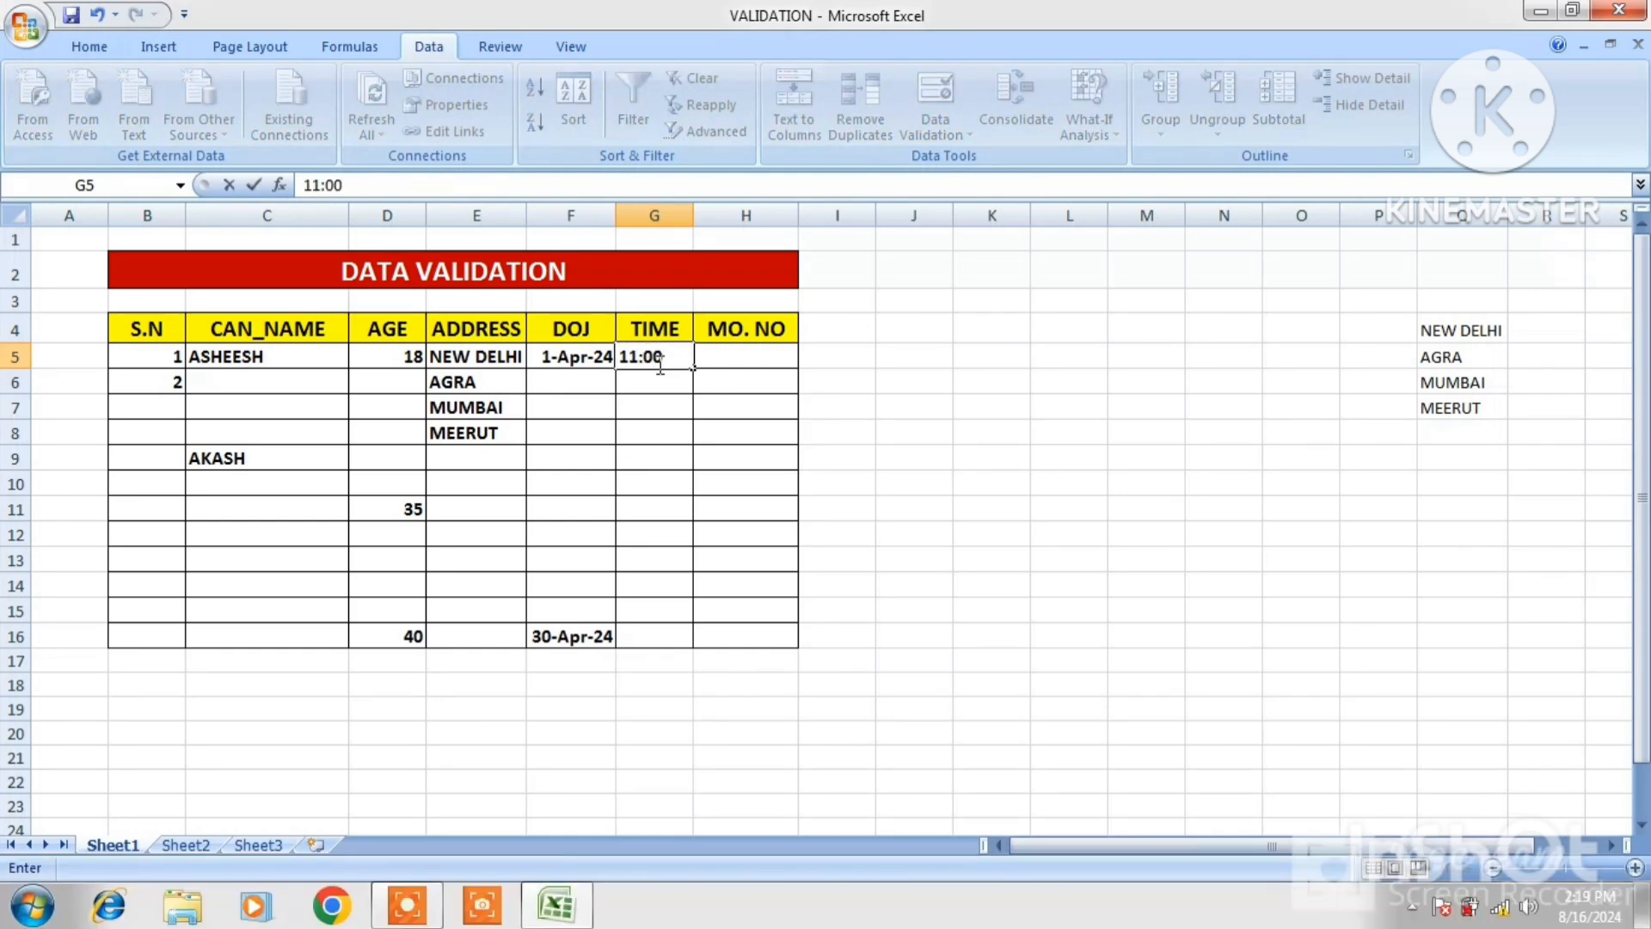
{"action": "type", "text": ":00"}
{"action": "key", "text": "Return"}
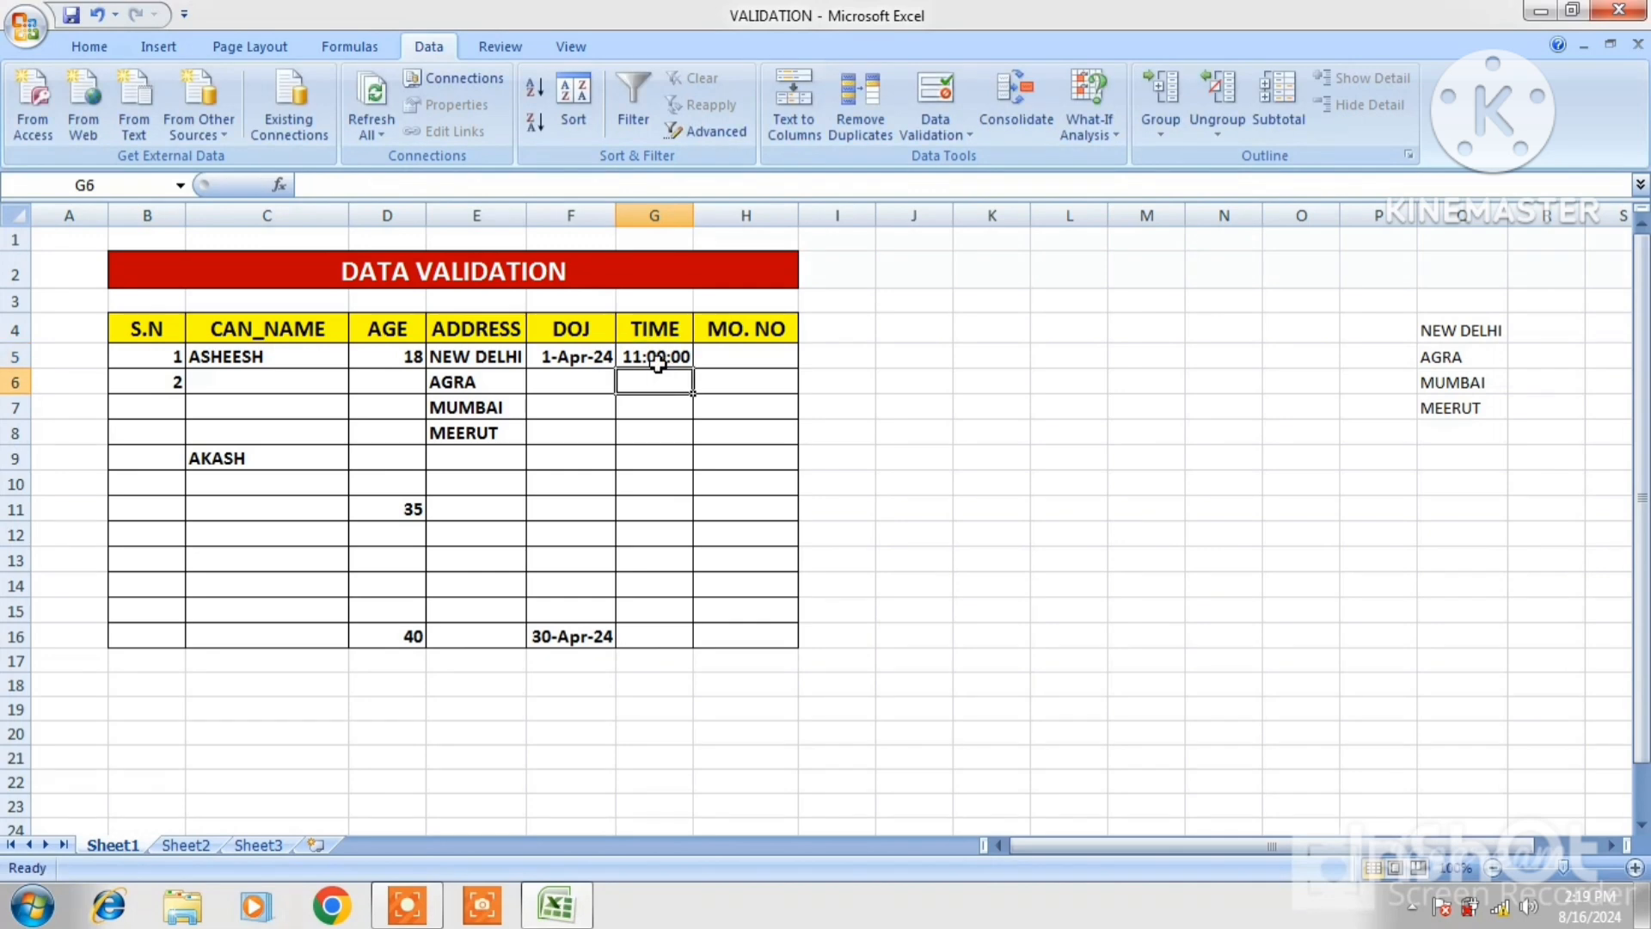
Enter the upper-limit time 18:00:00 in cell G15.
{"action": "left_click", "coordinate": [654, 611]}
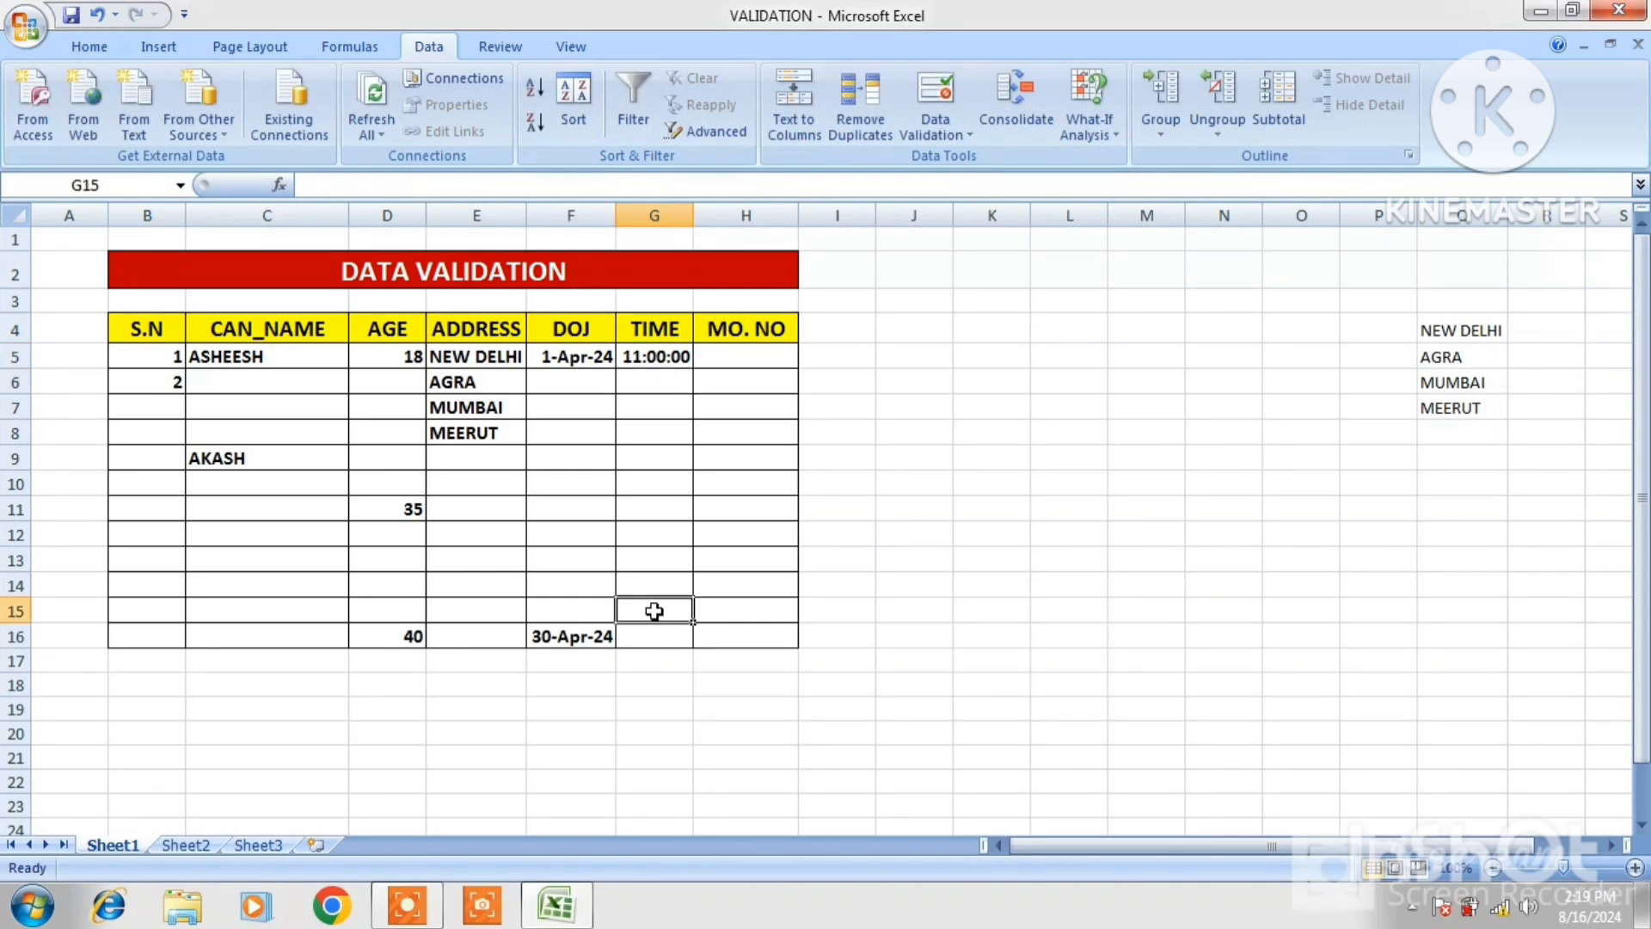
{"action": "type", "text": "18"}
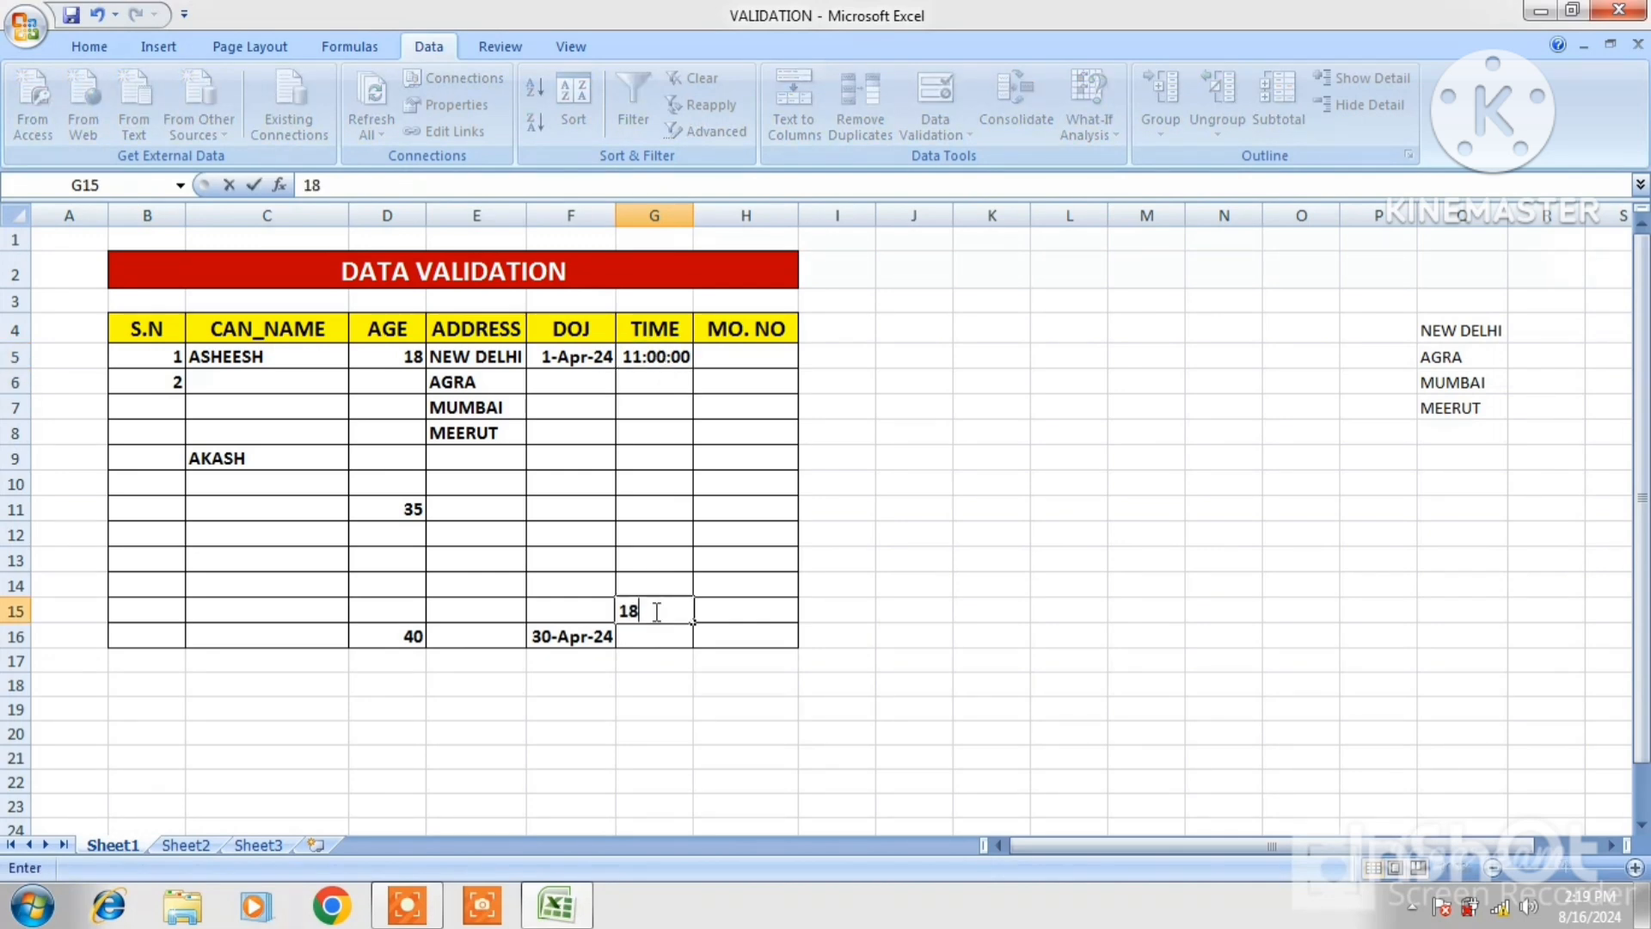
{"action": "type", "text": ":00:00"}
{"action": "key", "text": "Return"}
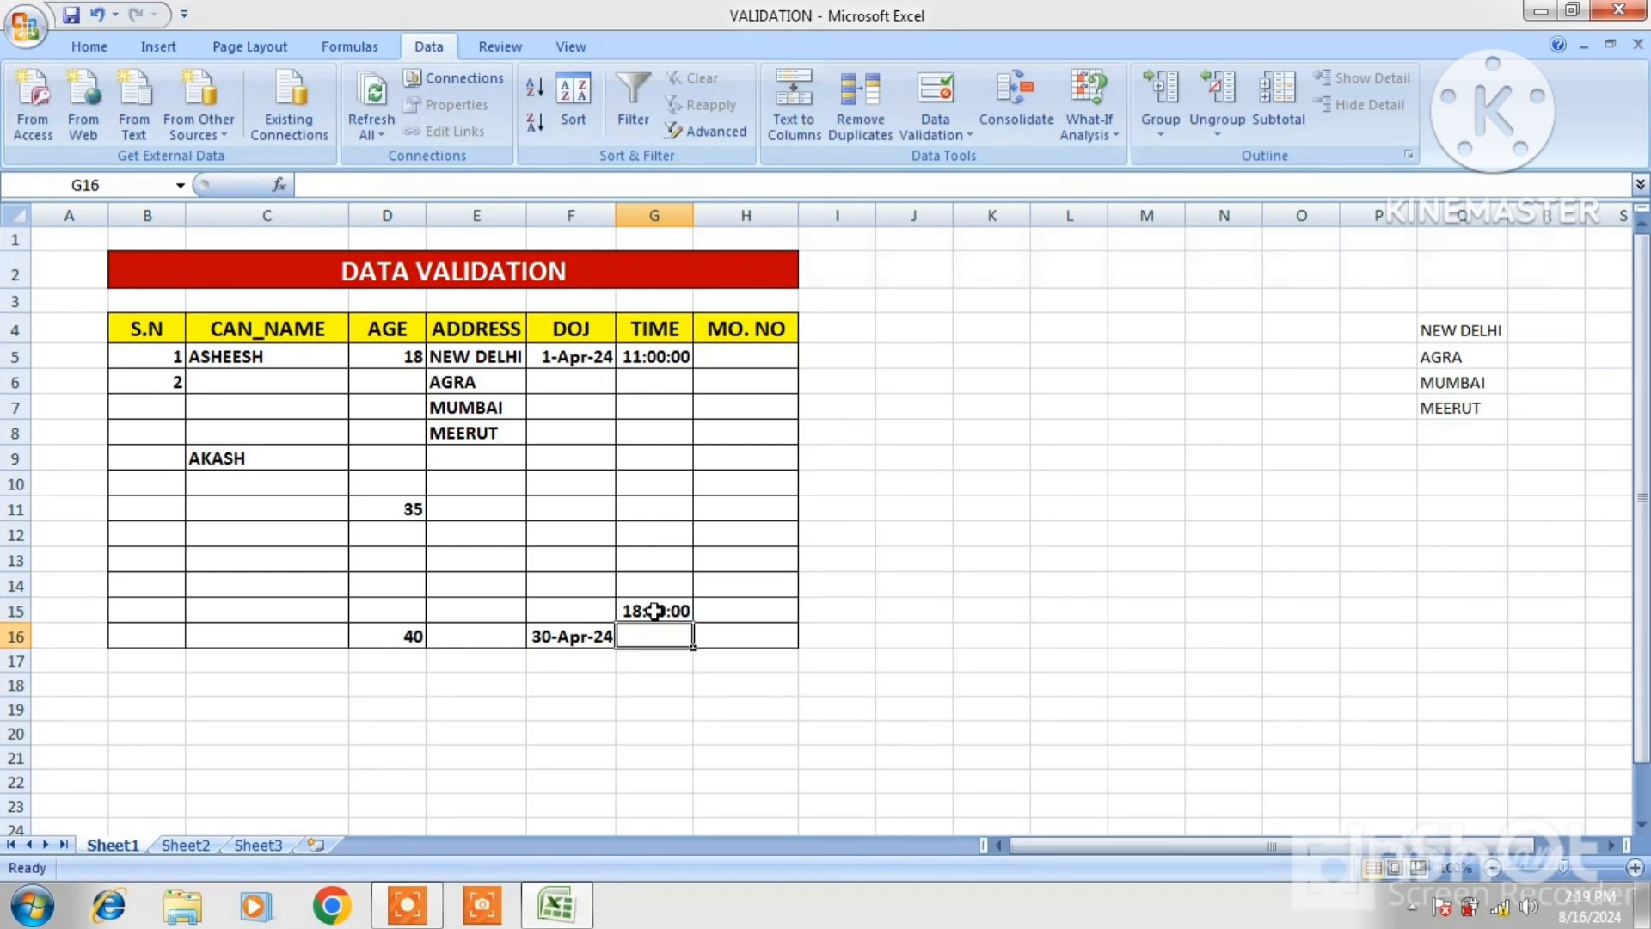
Test the TIME limits by trying to enter 09:30:00 in cell G7.
{"action": "left_click", "coordinate": [660, 532]}
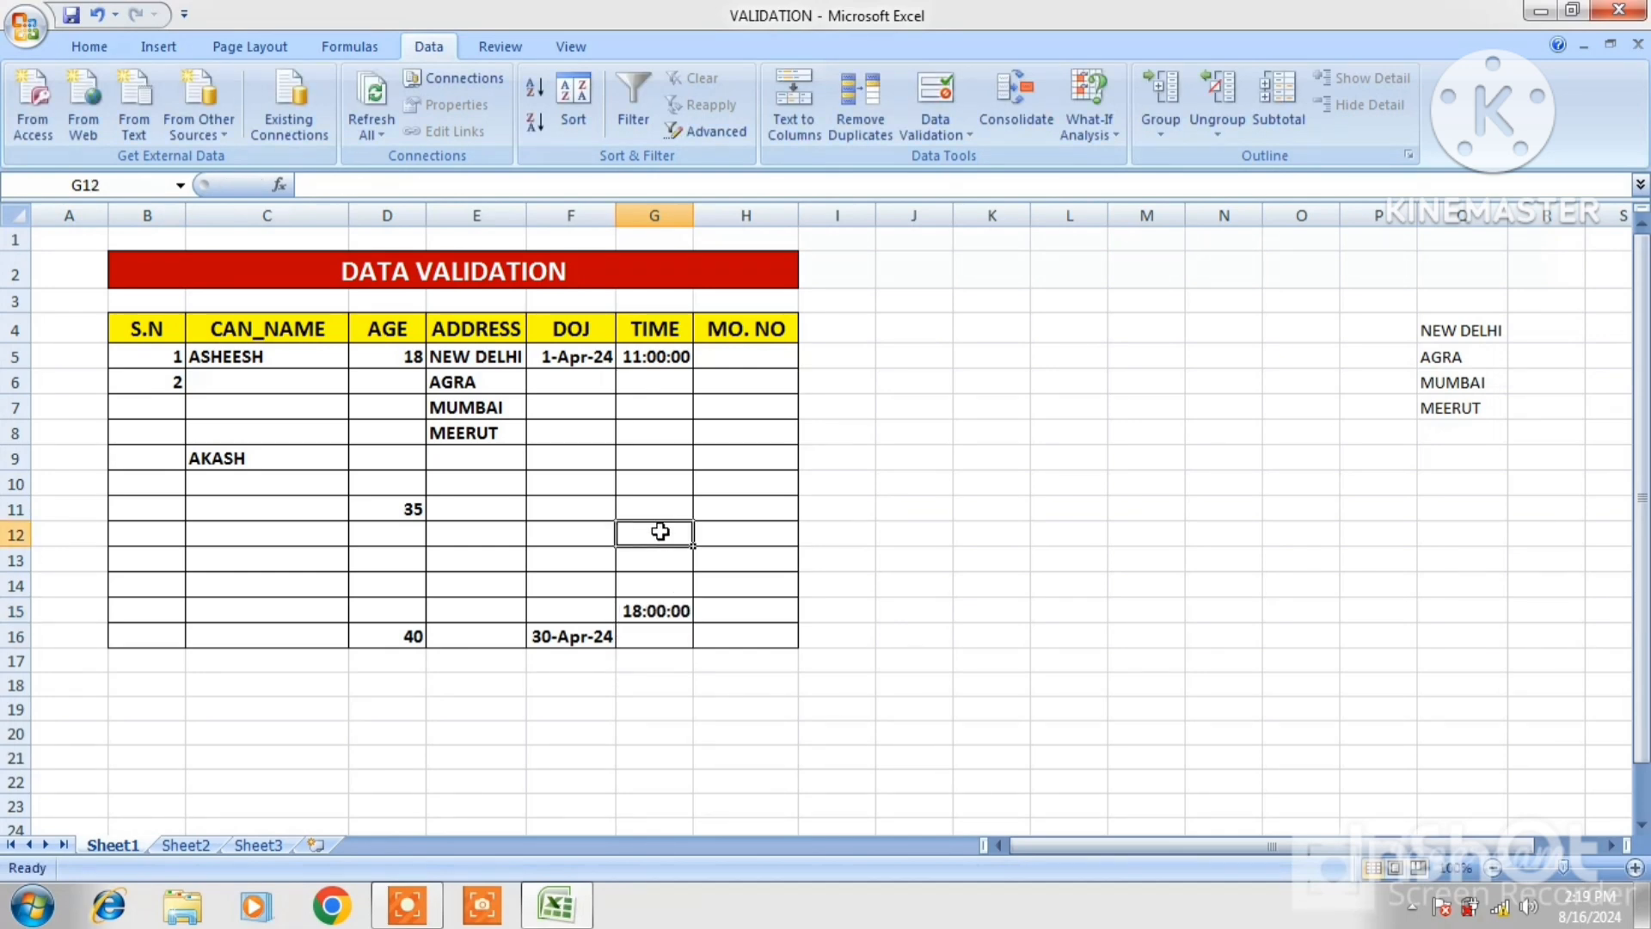
{"action": "left_click", "coordinate": [646, 402]}
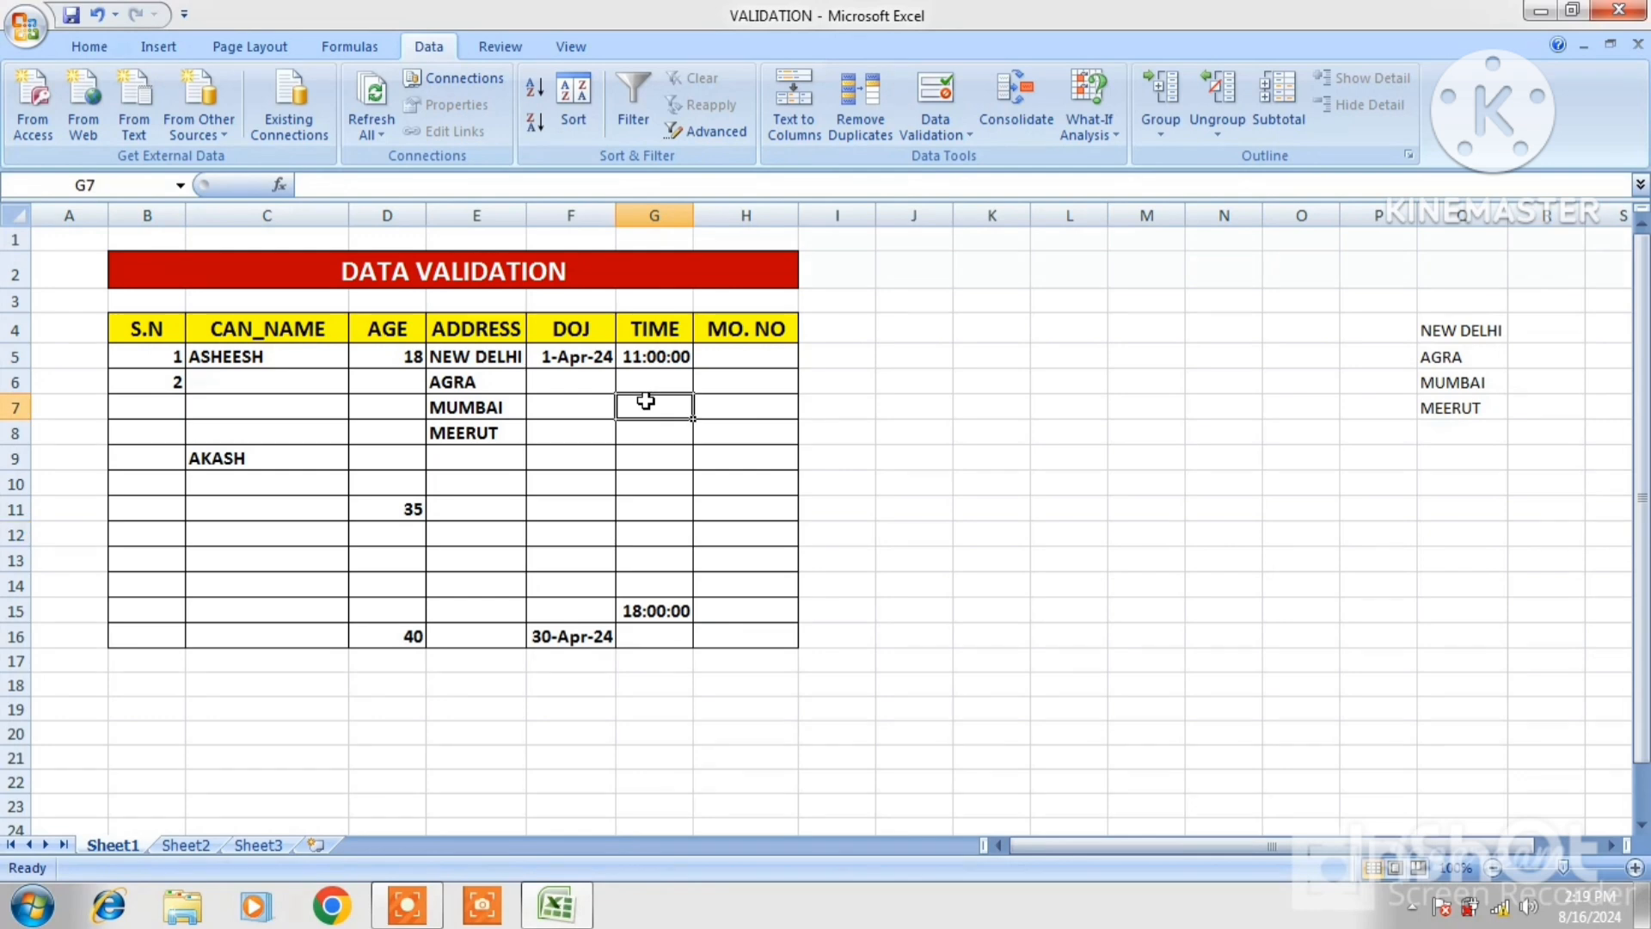
{"action": "type", "text": "09"}
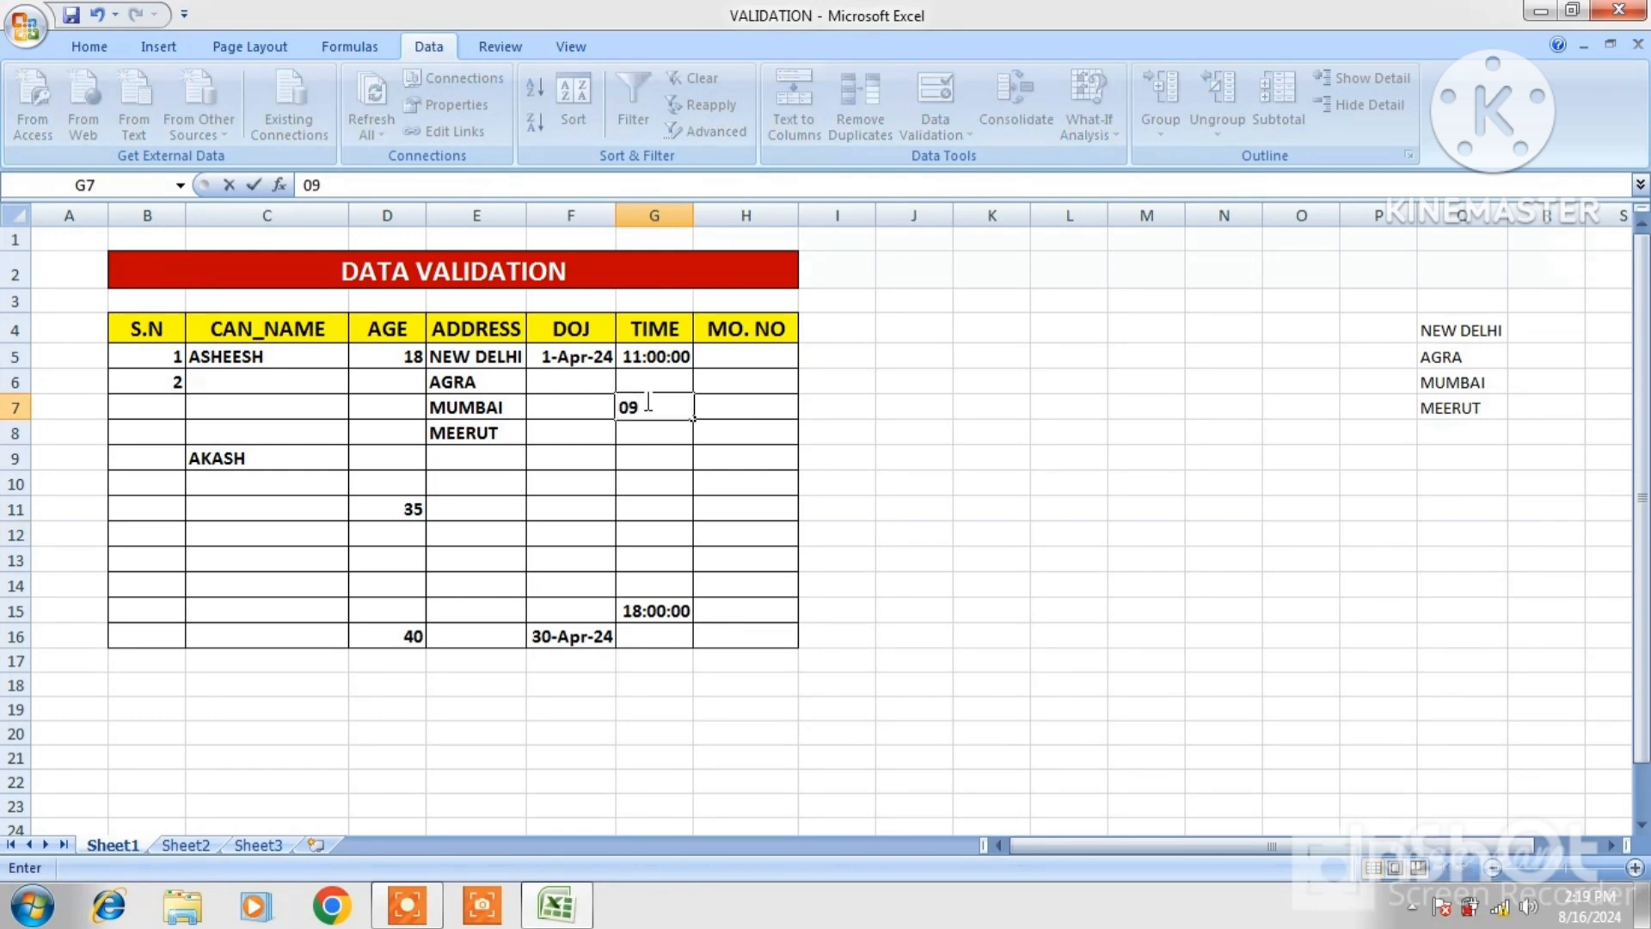
{"action": "type", "text": ":30:00"}
{"action": "key", "text": "Return"}
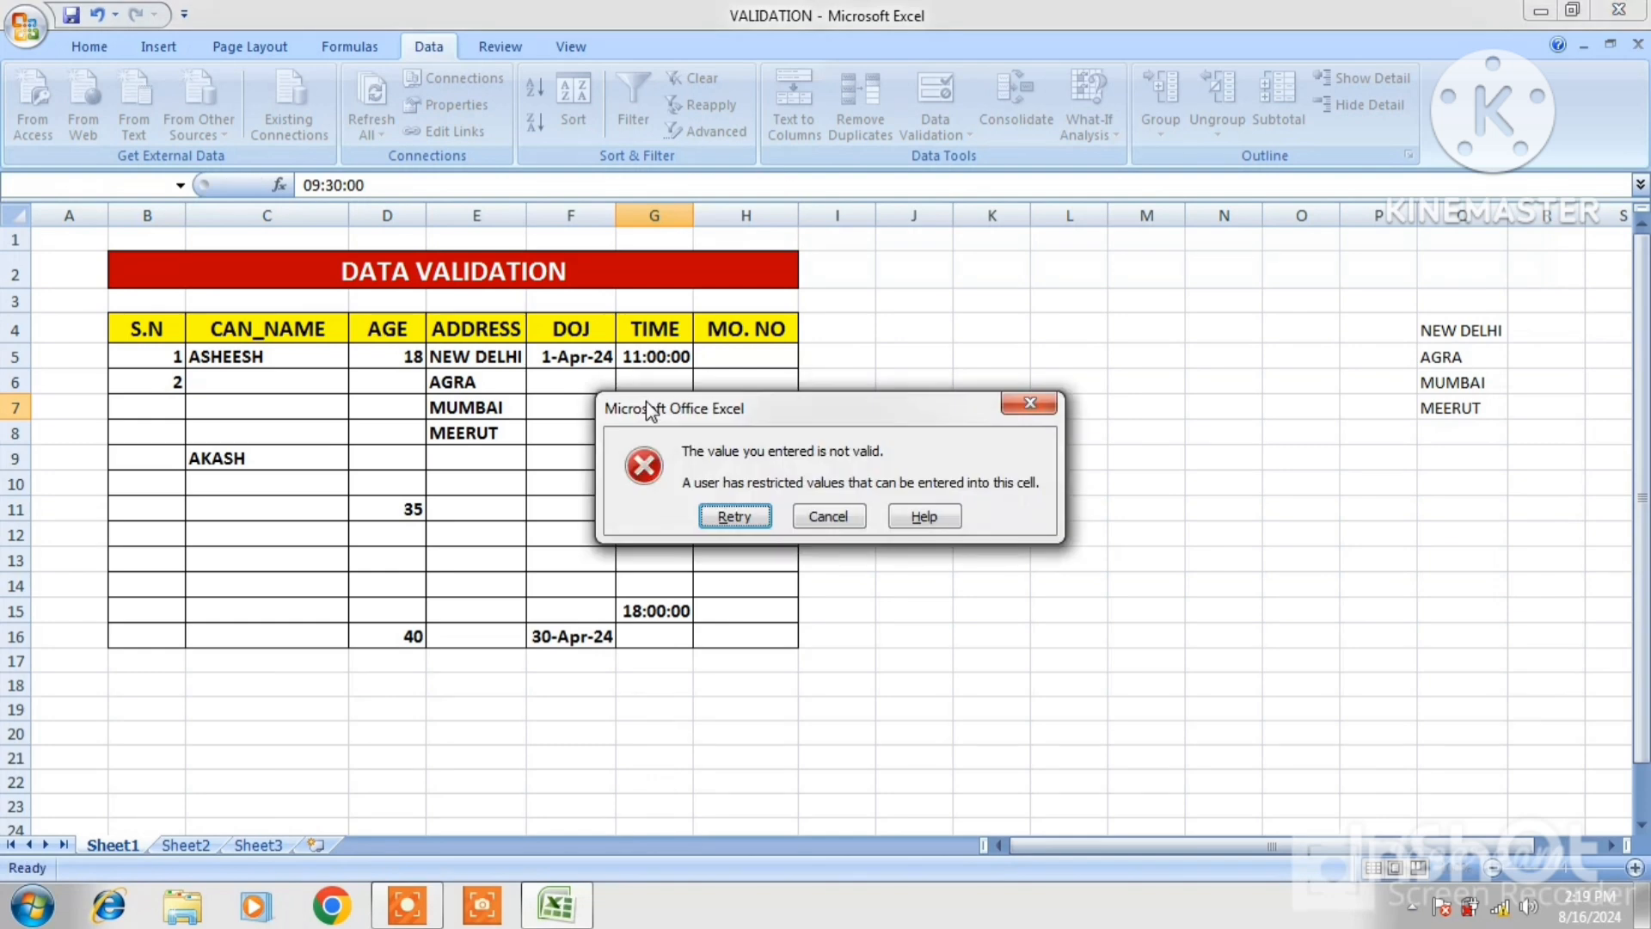
{"action": "left_click", "coordinate": [827, 516]}
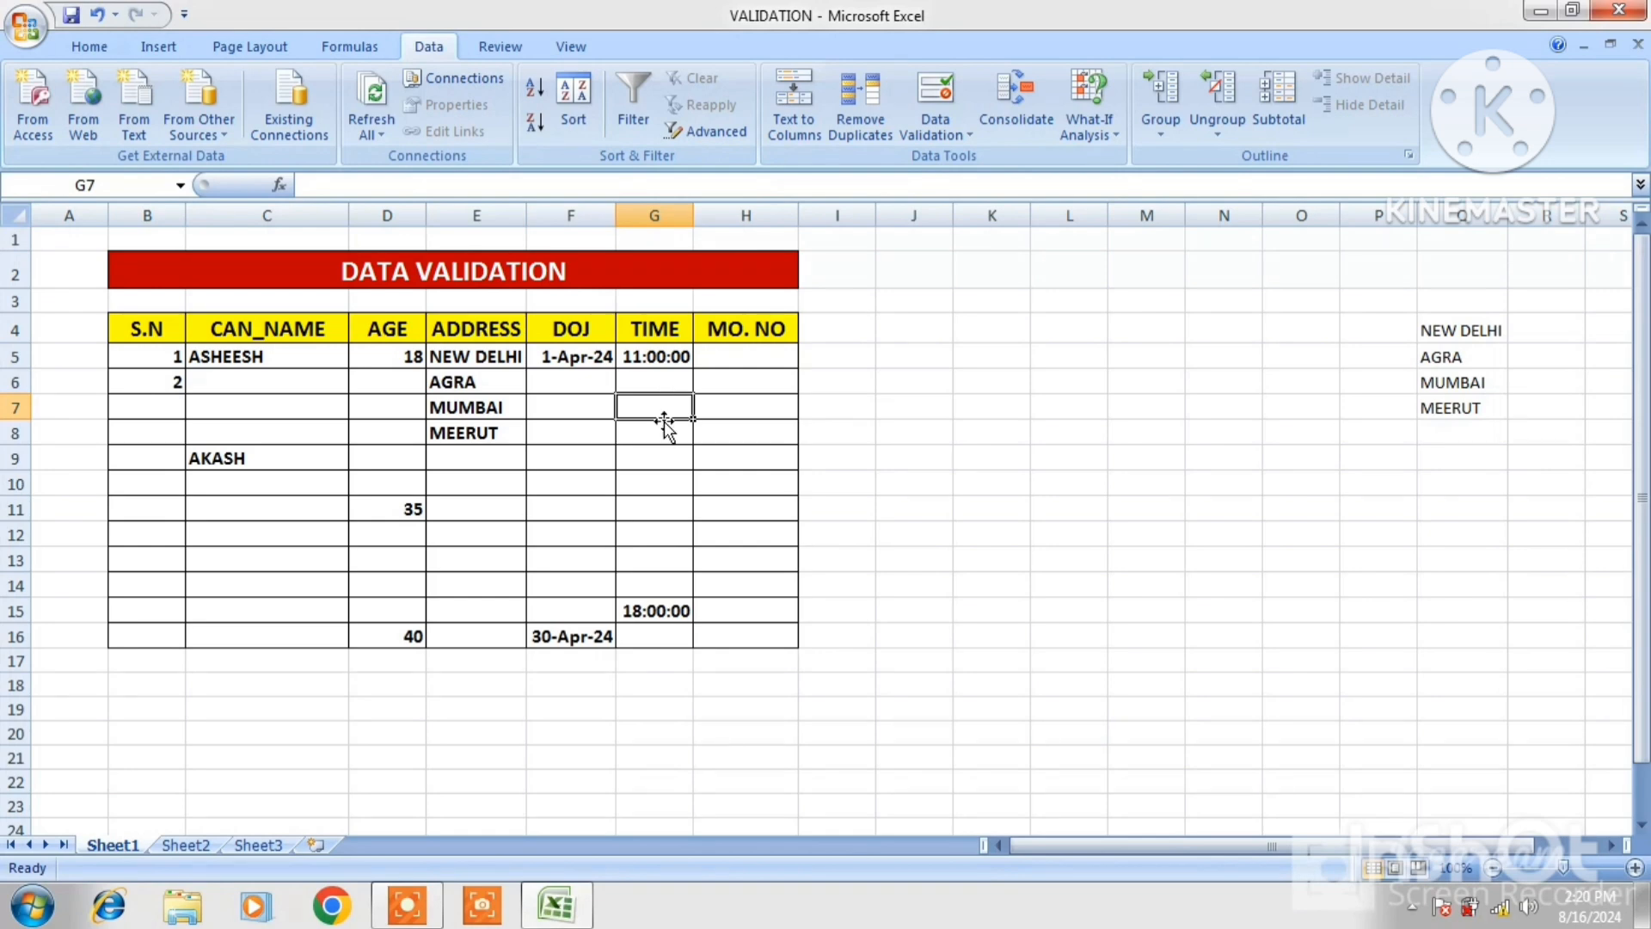
Apply a text length validation rule to the MO. NO cells H5:H16 with minimum 10 and maximum 10 characters.
{"action": "left_click", "coordinate": [755, 359]}
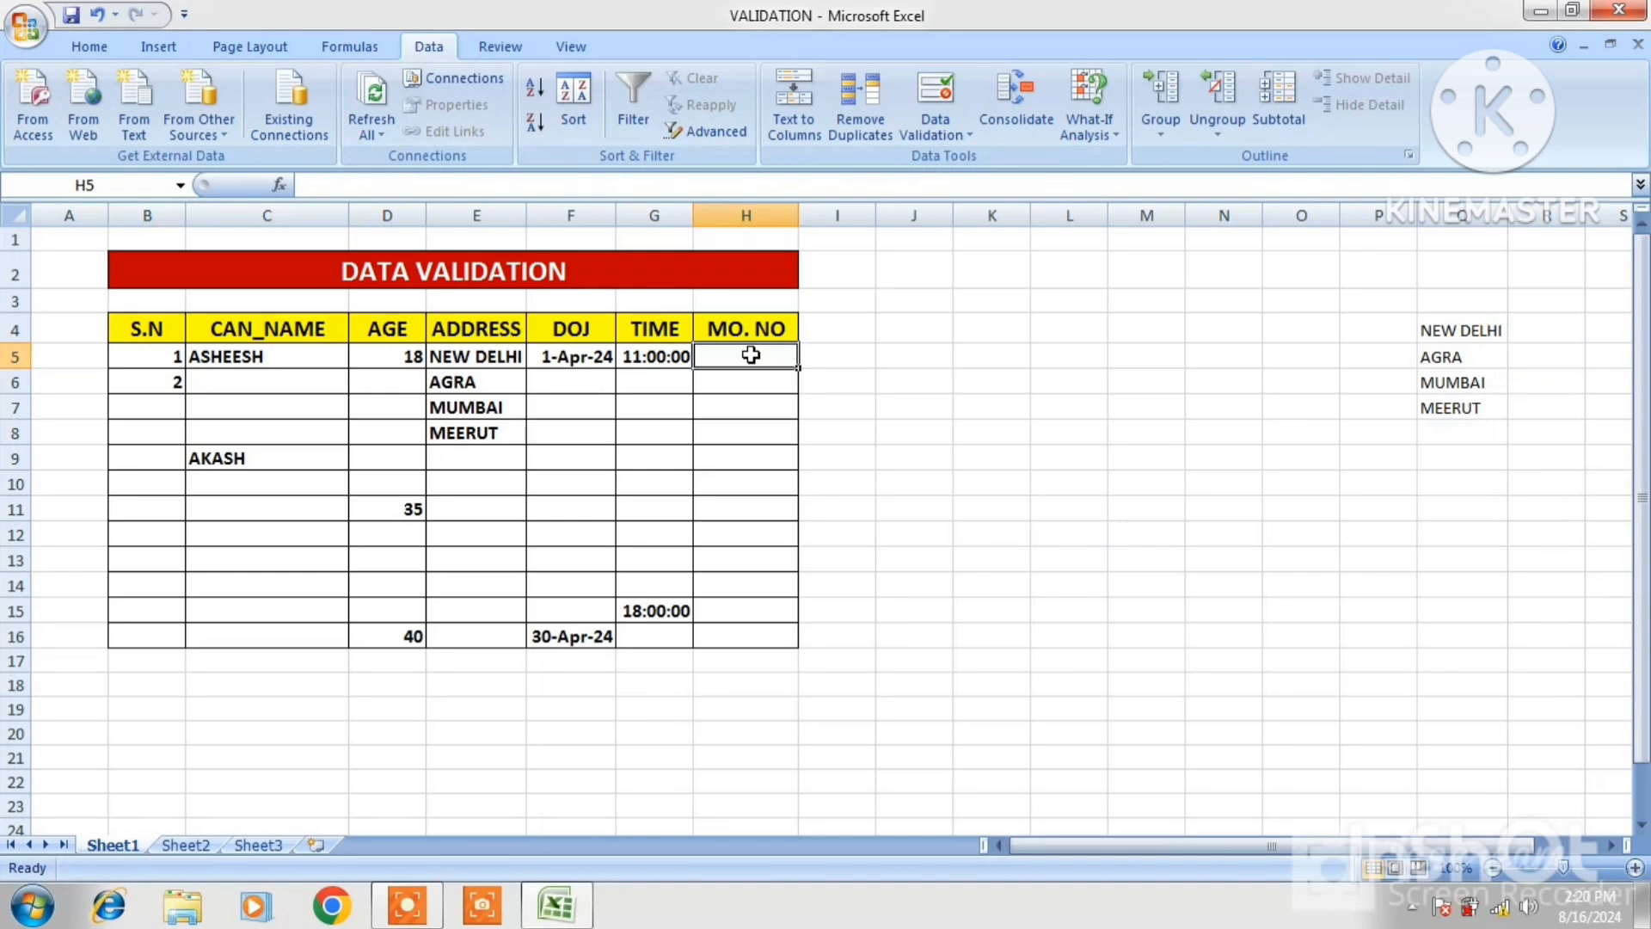
{"action": "left_click_drag", "start_coordinate": [750, 355], "coordinate": [768, 638]}
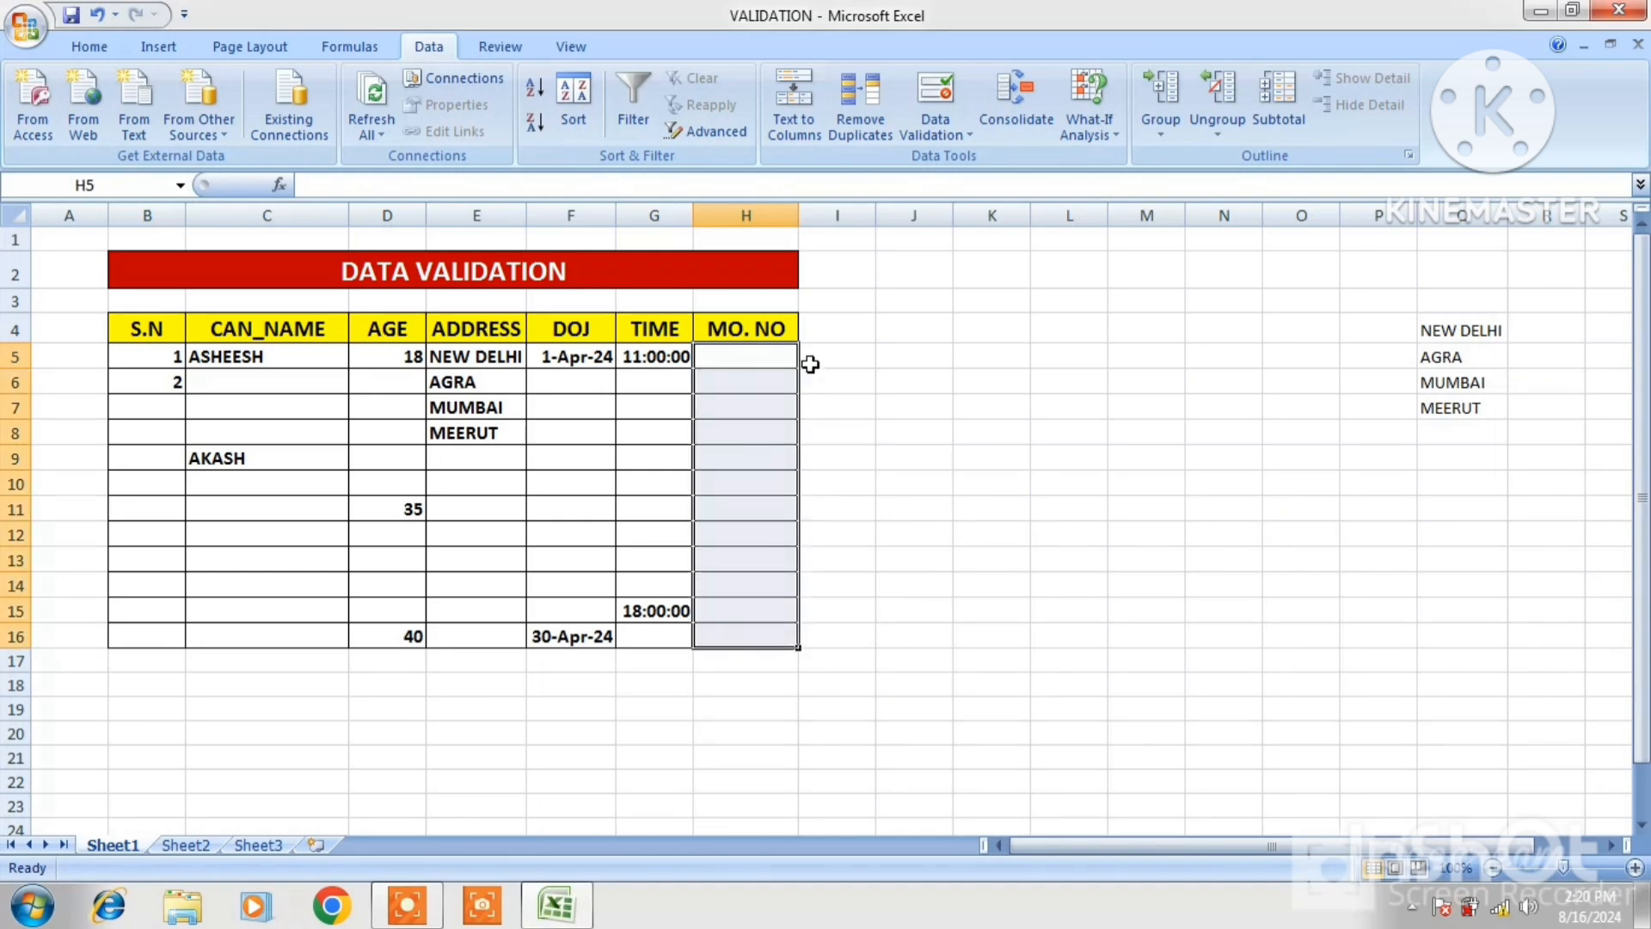
{"action": "left_click", "coordinate": [965, 137]}
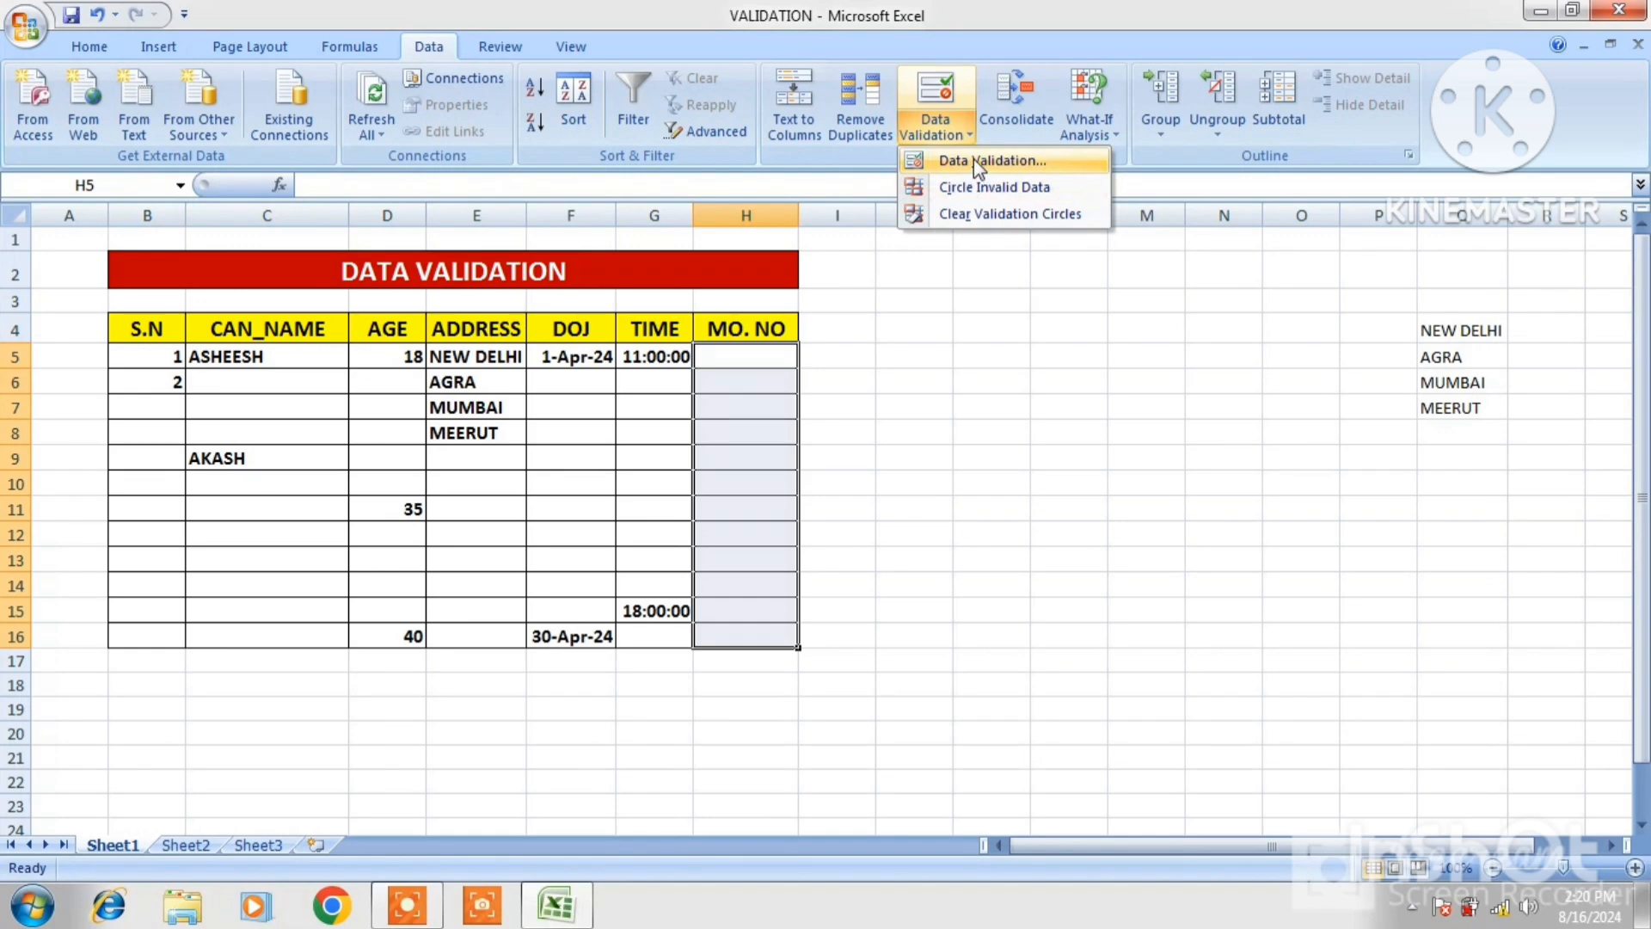
{"action": "left_click", "coordinate": [976, 166]}
{"action": "left_click", "coordinate": [1097, 434]}
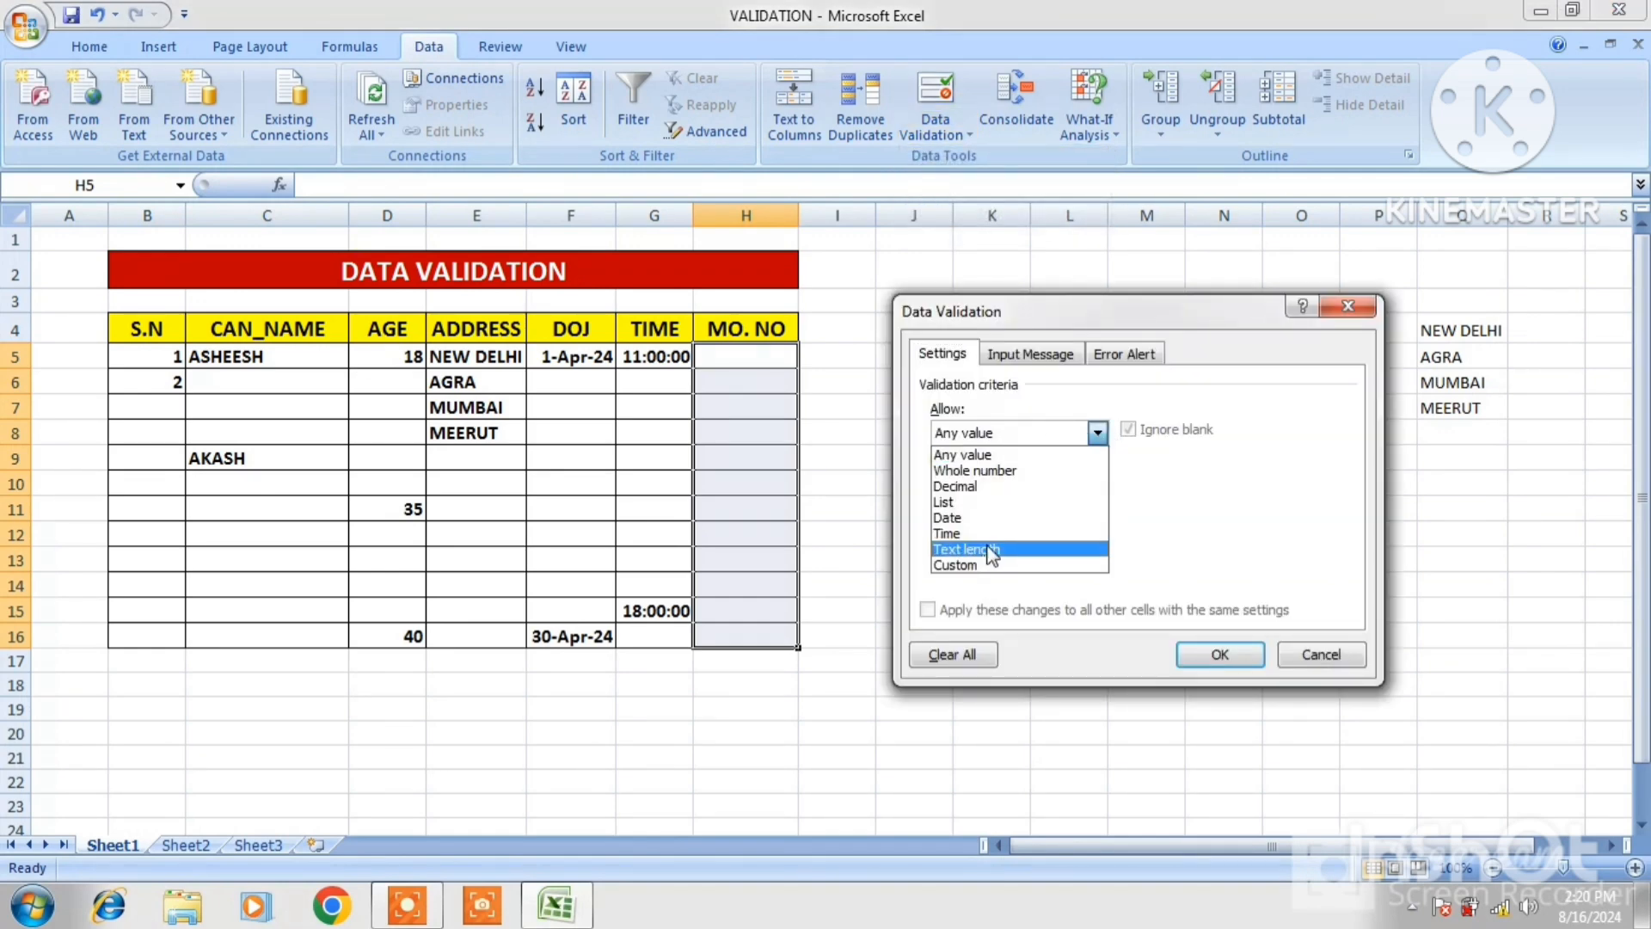
{"action": "left_click", "coordinate": [989, 548]}
{"action": "left_click", "coordinate": [977, 532]}
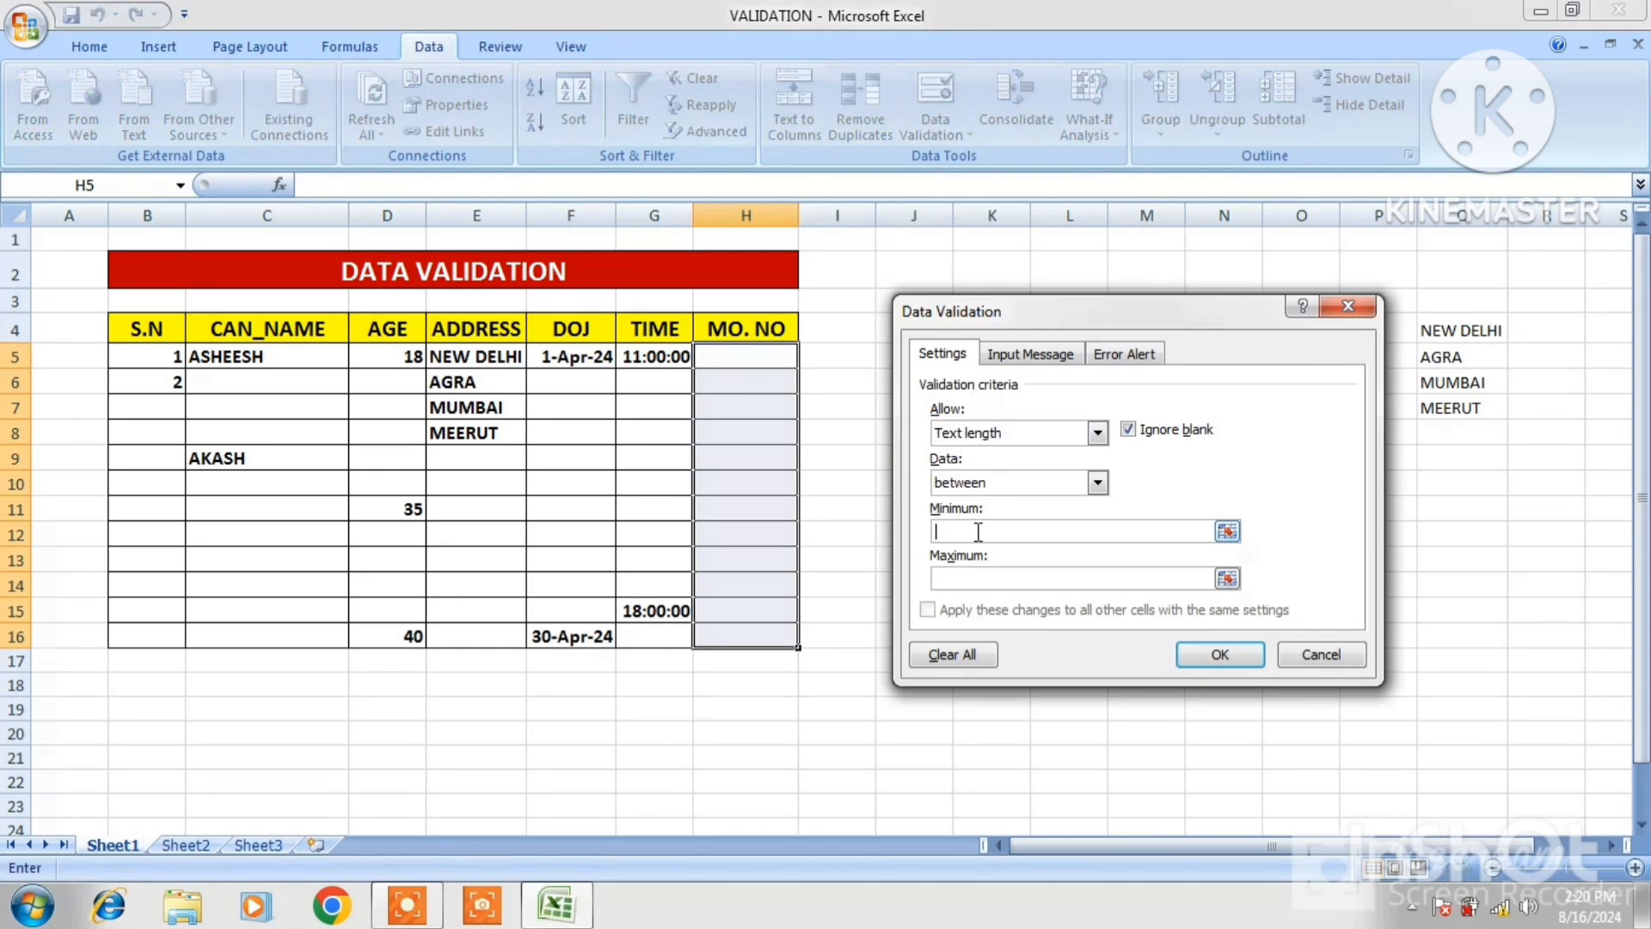
{"action": "type", "text": "10"}
{"action": "left_click", "coordinate": [979, 575]}
{"action": "type", "text": "10"}
{"action": "left_click", "coordinate": [1212, 656]}
Test the MO. NO length rule by trying to enter 456 in cell H5.
{"action": "left_click", "coordinate": [725, 348]}
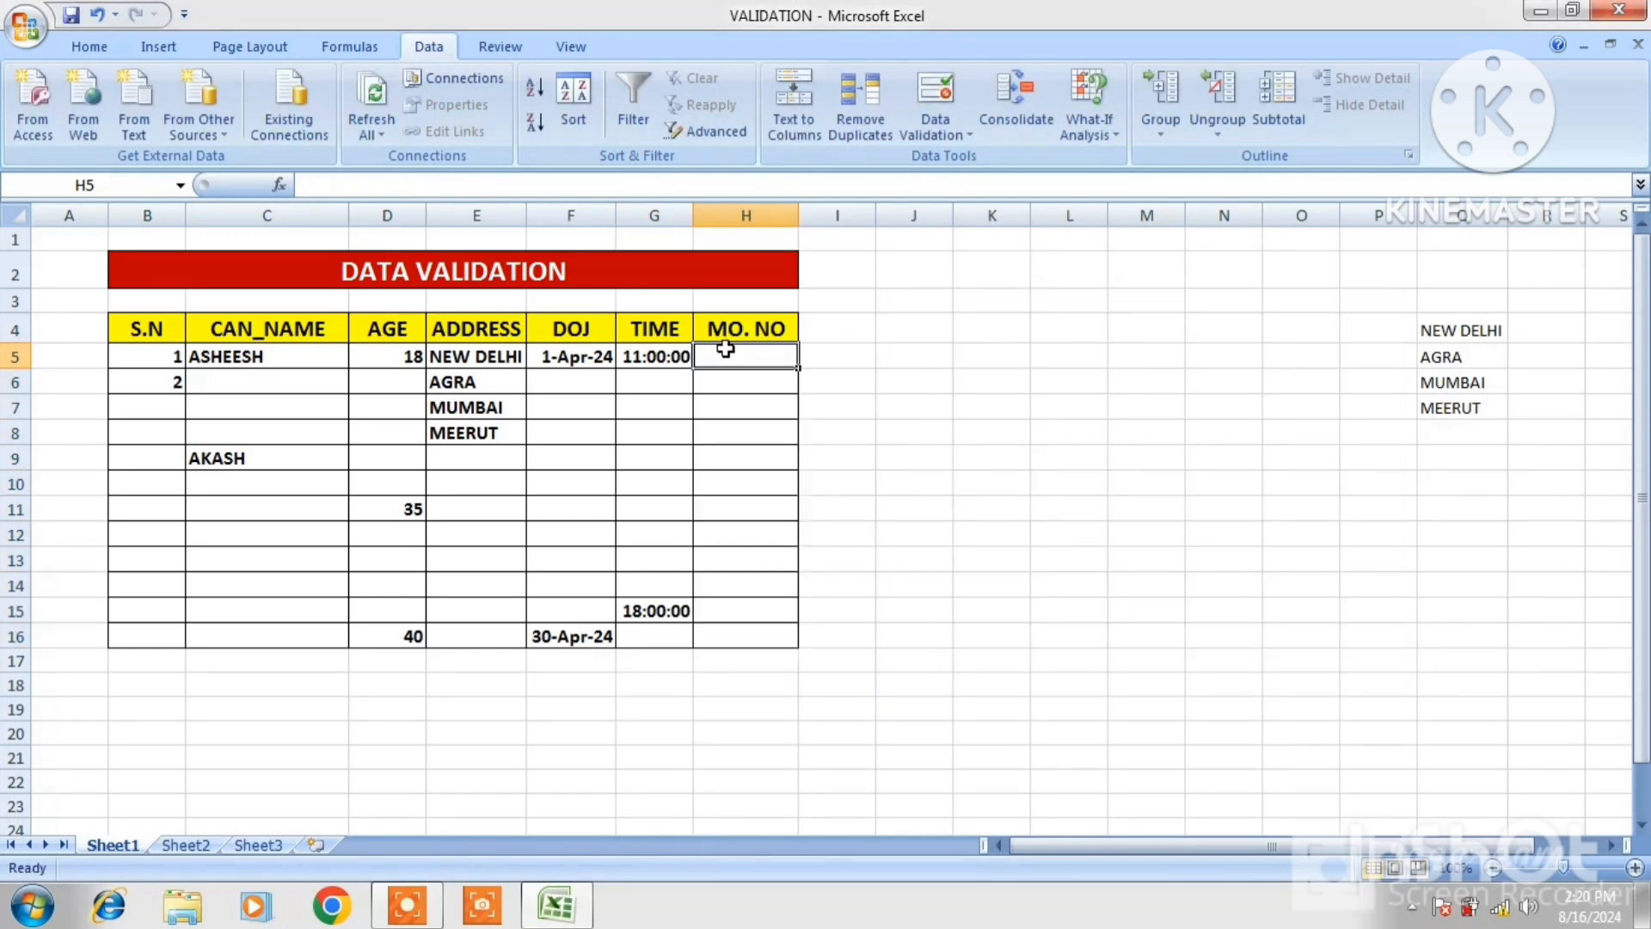
{"action": "type", "text": "456"}
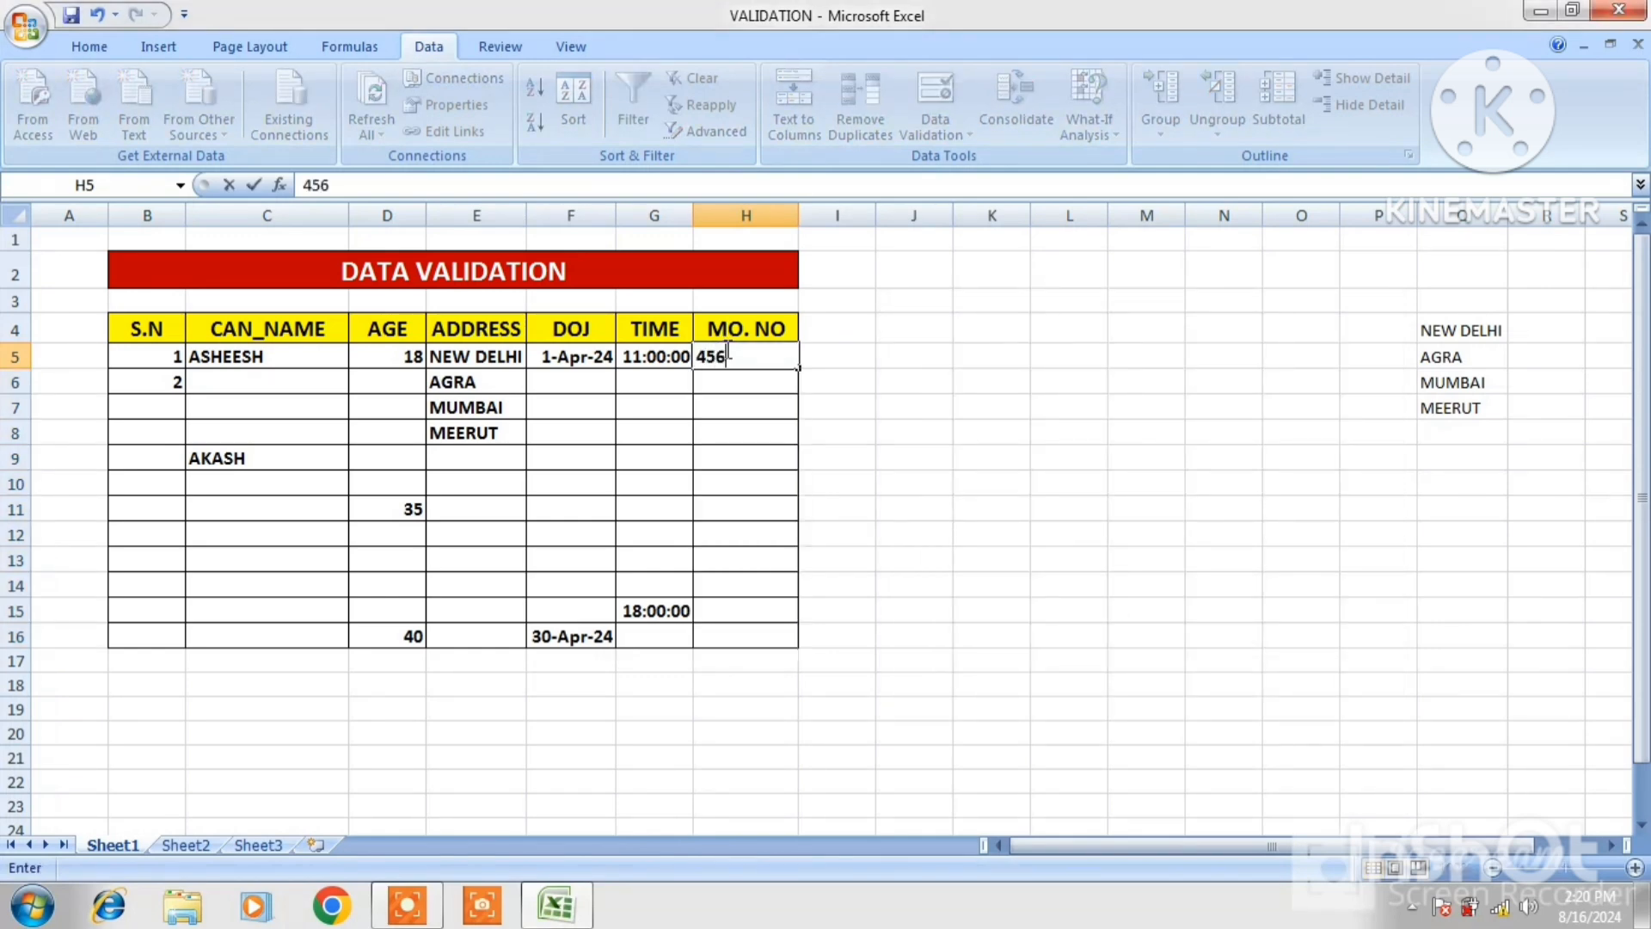
{"action": "key", "text": "Return"}
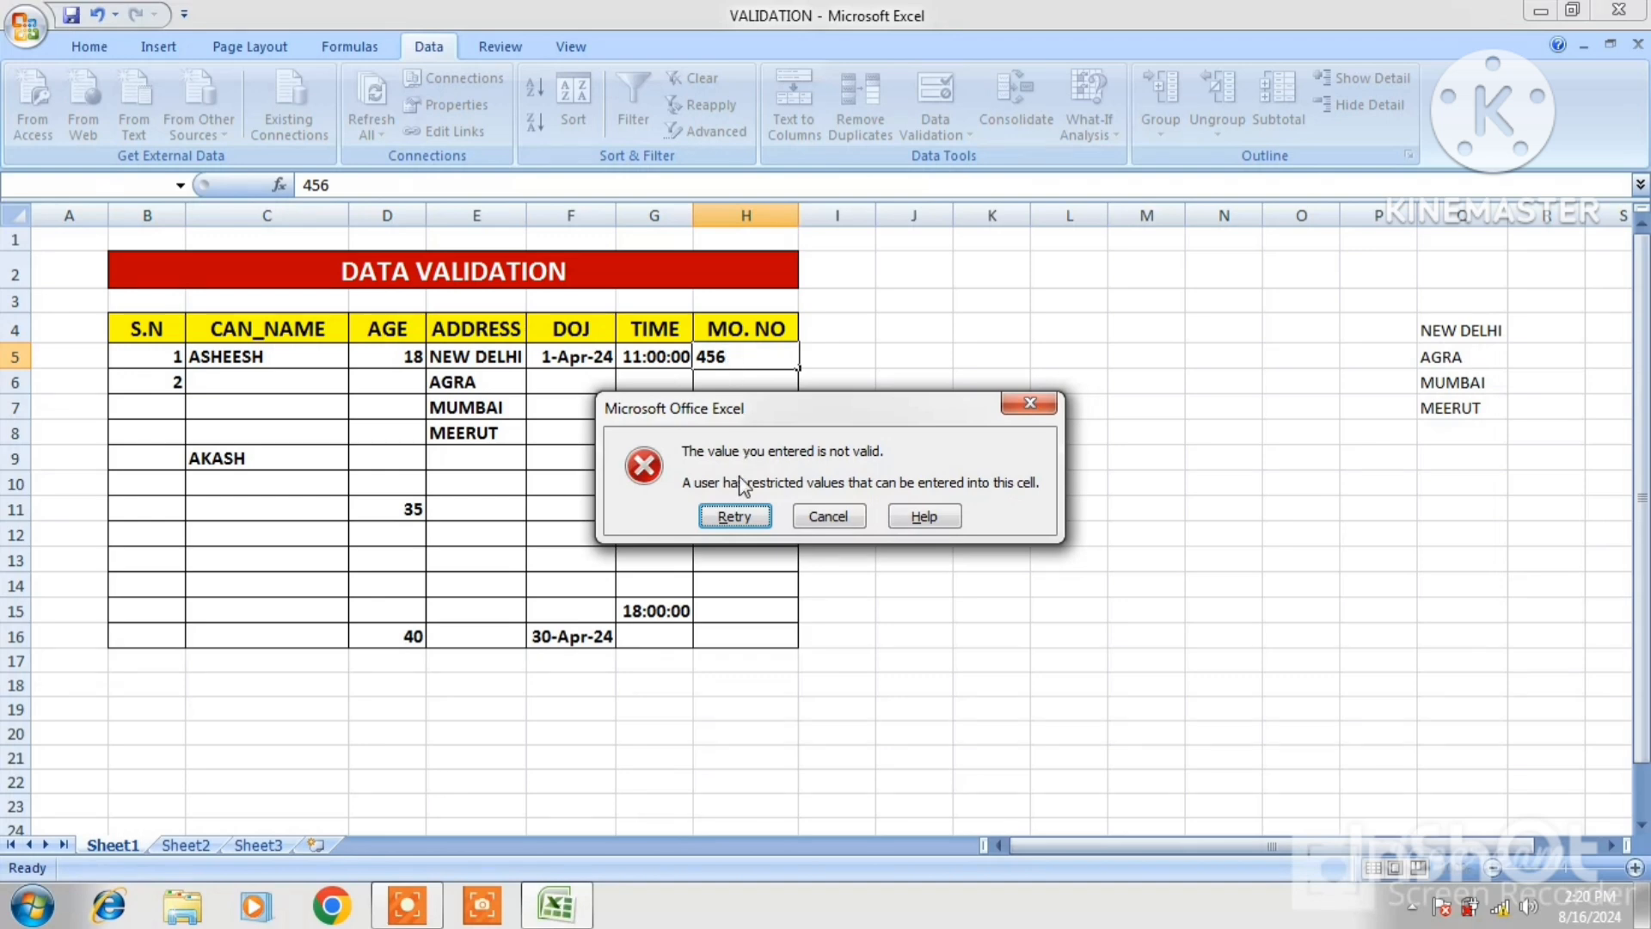
{"action": "left_click", "coordinate": [813, 518]}
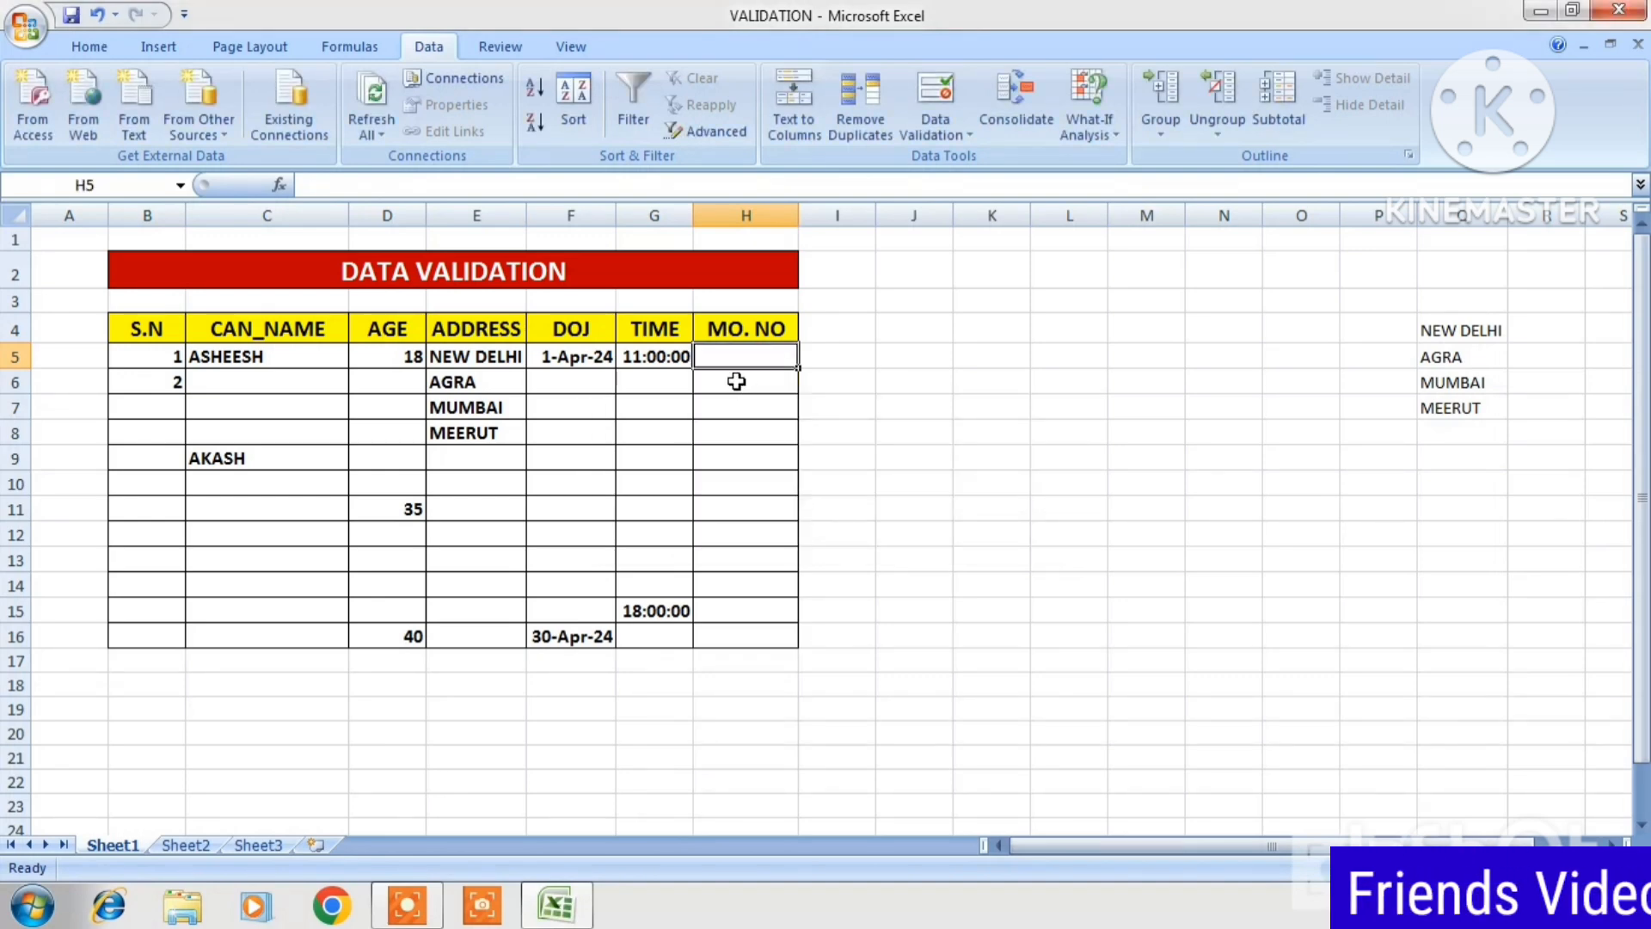
Enter a mobile number in cell H5 of the MO. NO column.
{"action": "type", "text": "78"}
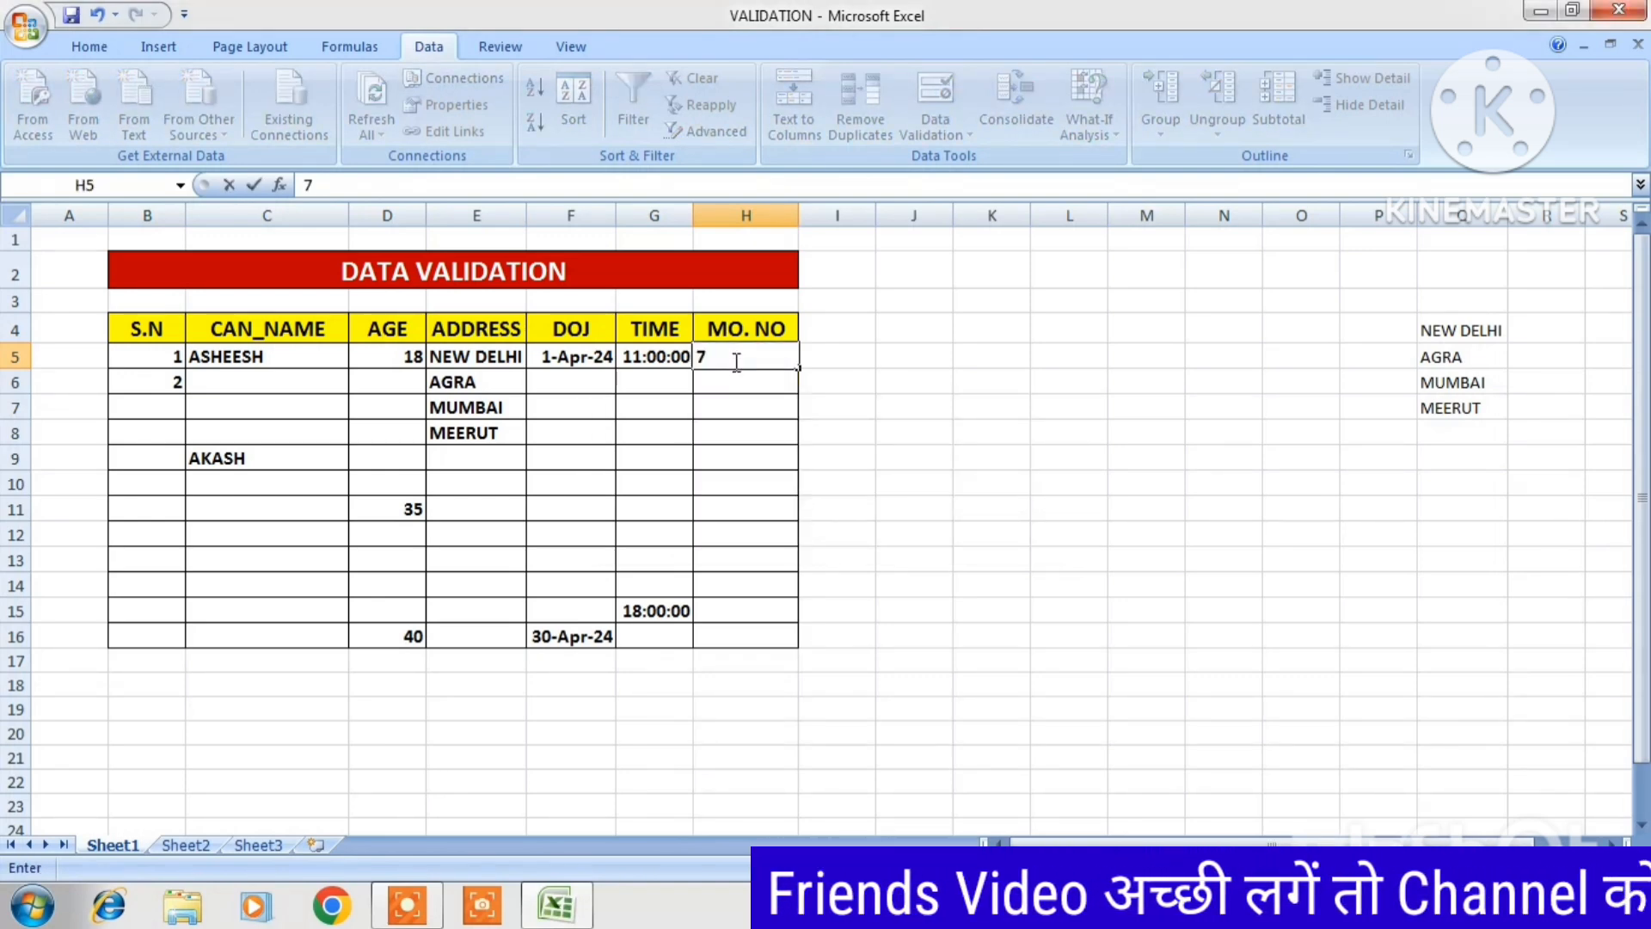